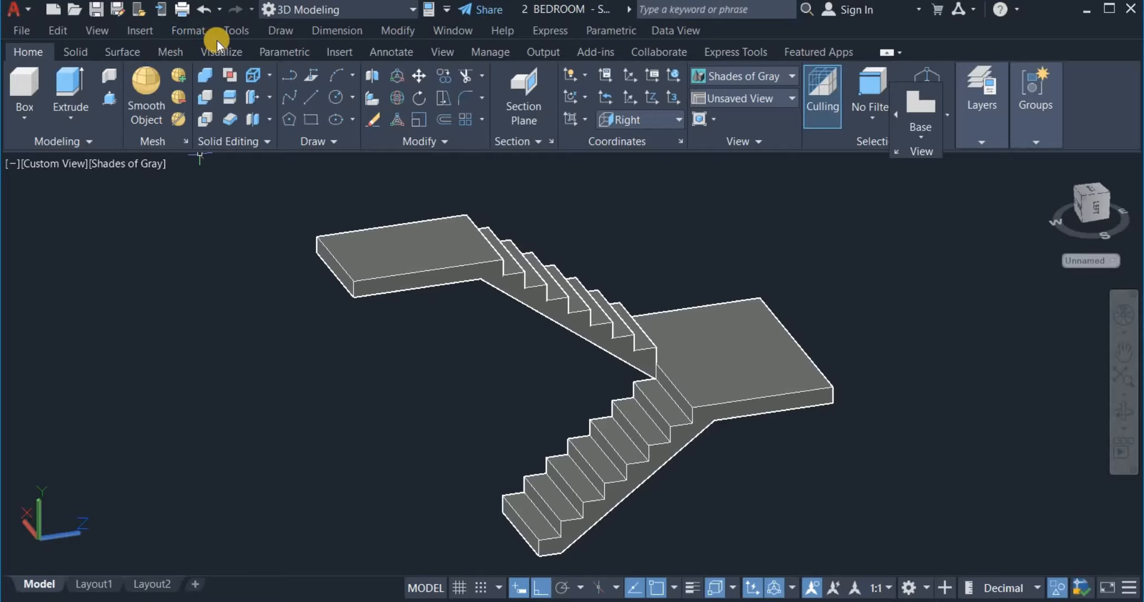
# Review the drawing units for length, angle and insertion scale, and accept them as they are.
pyautogui.click(189, 31)
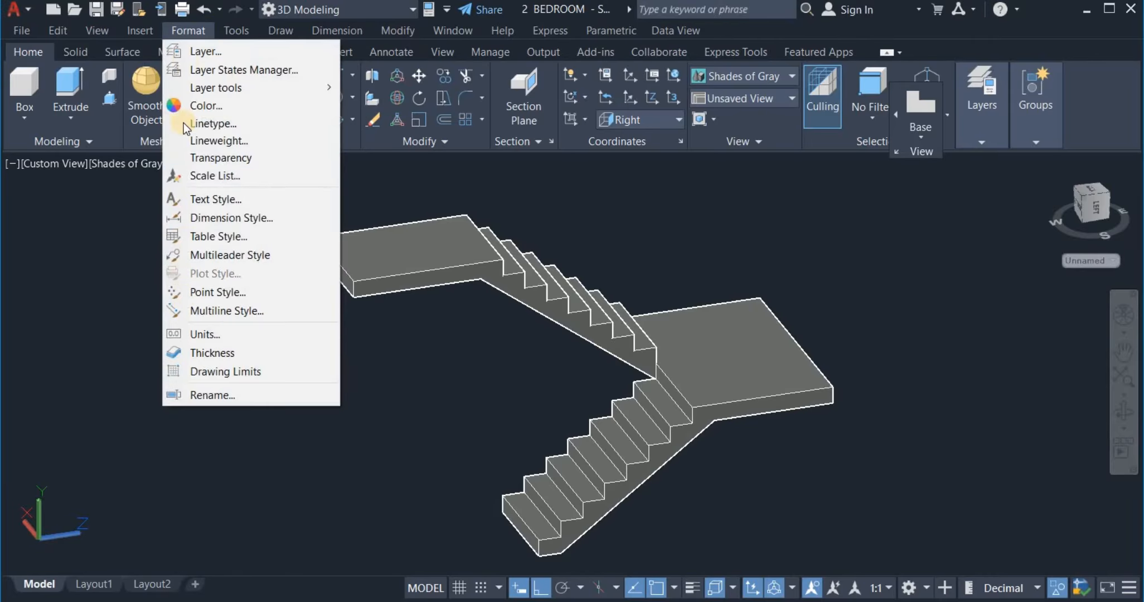
pyautogui.click(207, 335)
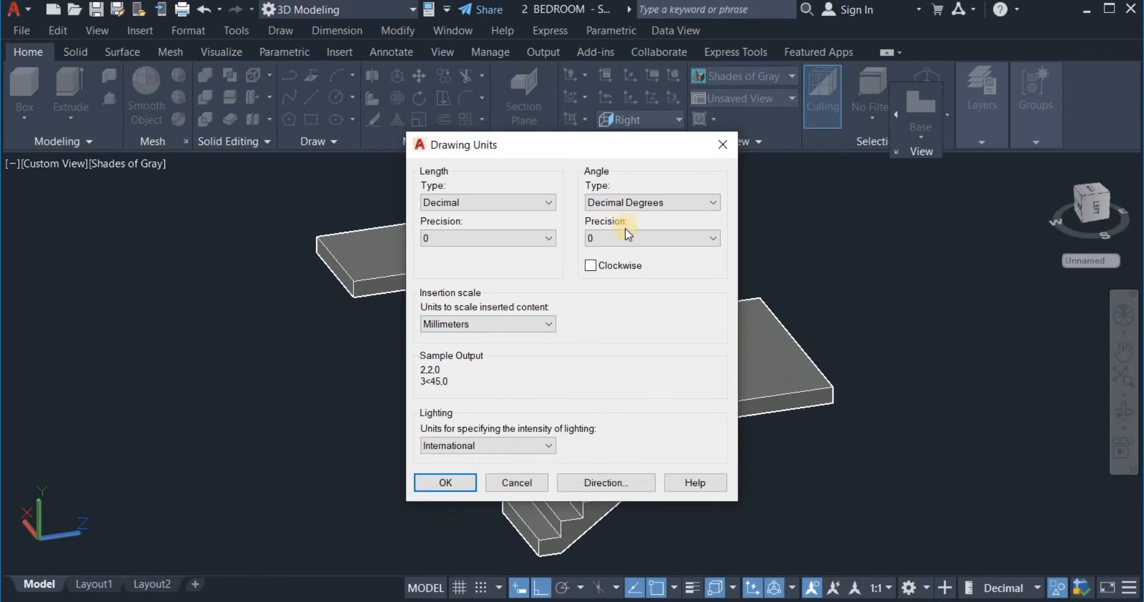
pyautogui.click(446, 484)
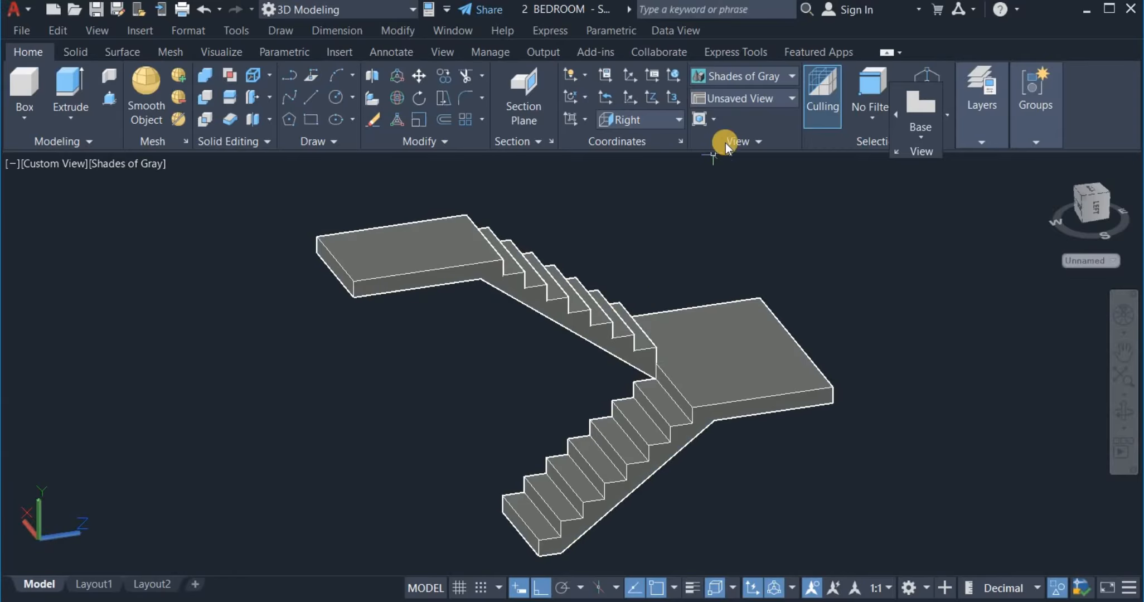
# Switch the staircase model to the Front view and end object isolation to show the hidden dimensions.
pyautogui.click(736, 98)
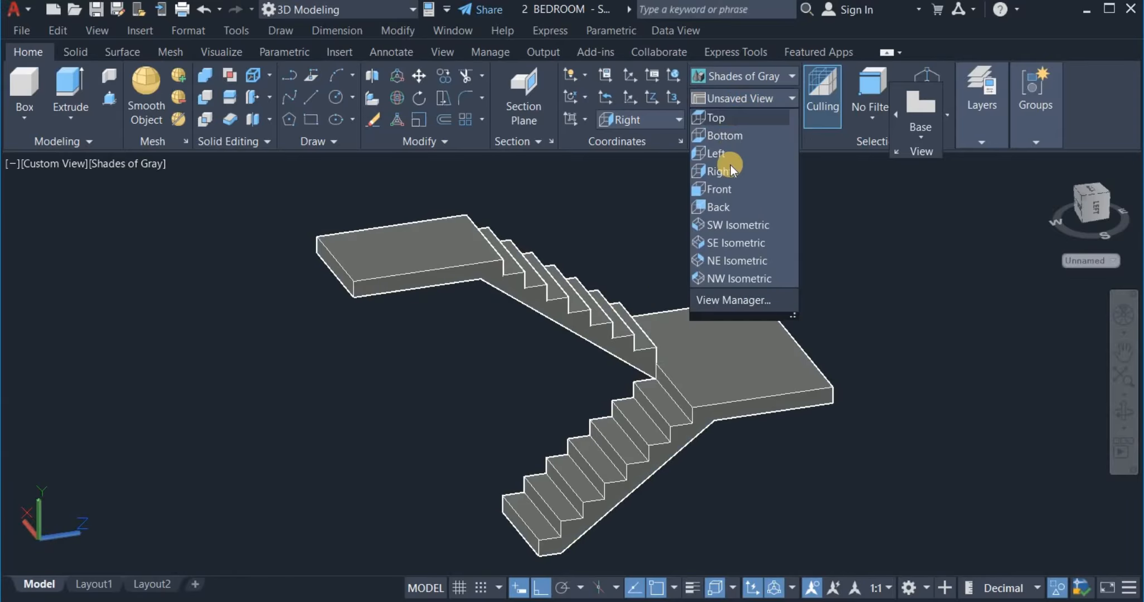
pyautogui.click(732, 190)
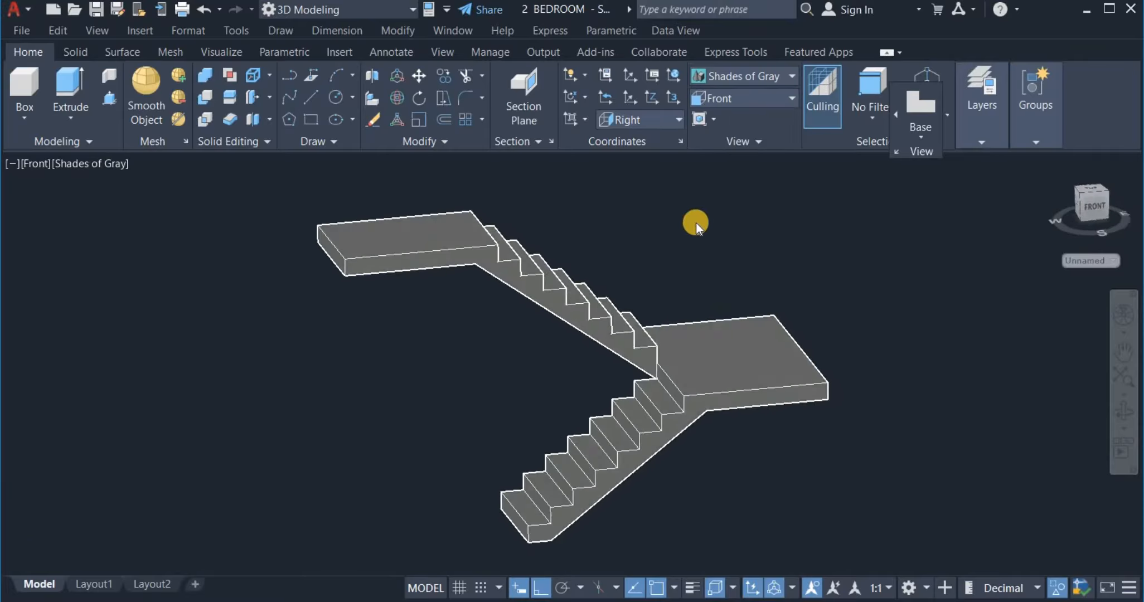
pyautogui.rightClick(671, 261)
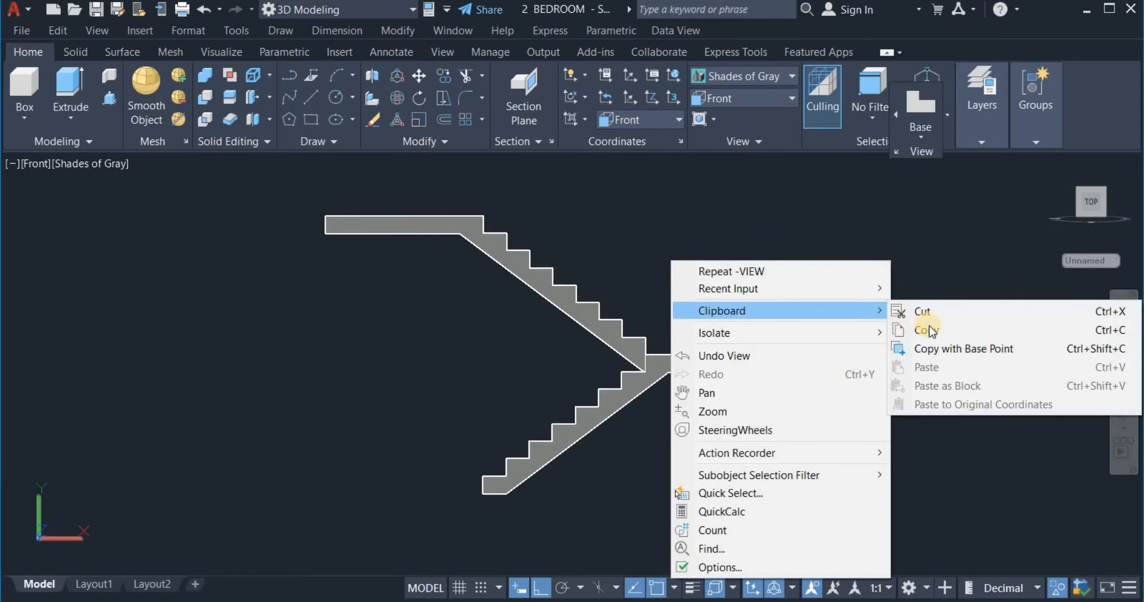
pyautogui.click(958, 372)
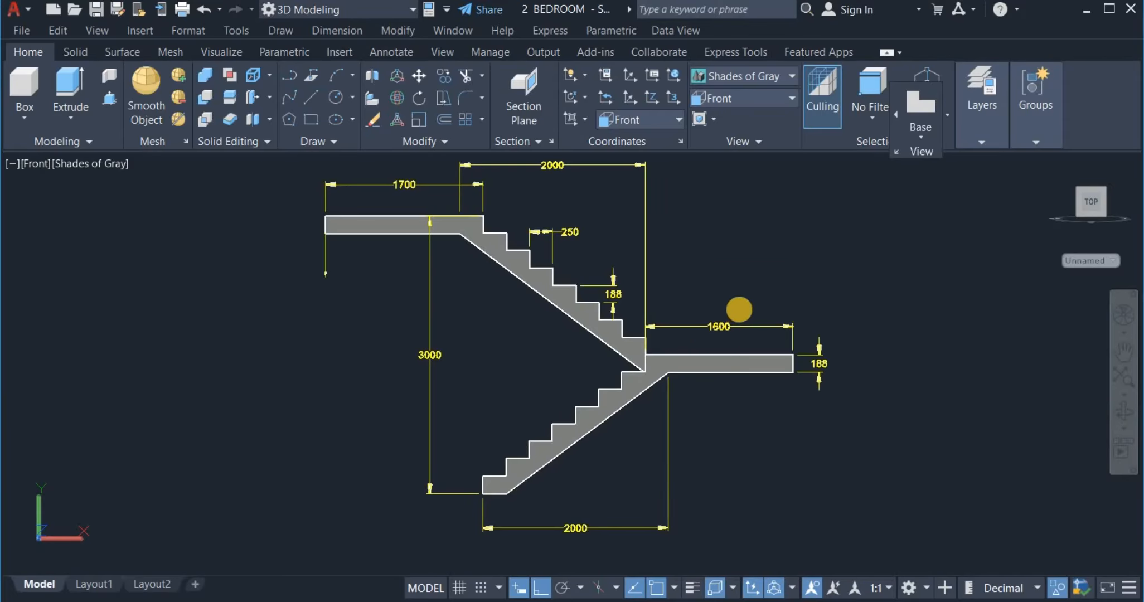
# Examine the dimensioned staircase section for its total height, flight runs, treads, risers and landing sizes.
pyautogui.moveTo(825, 254); pyautogui.dragTo(775, 268, button='middle')
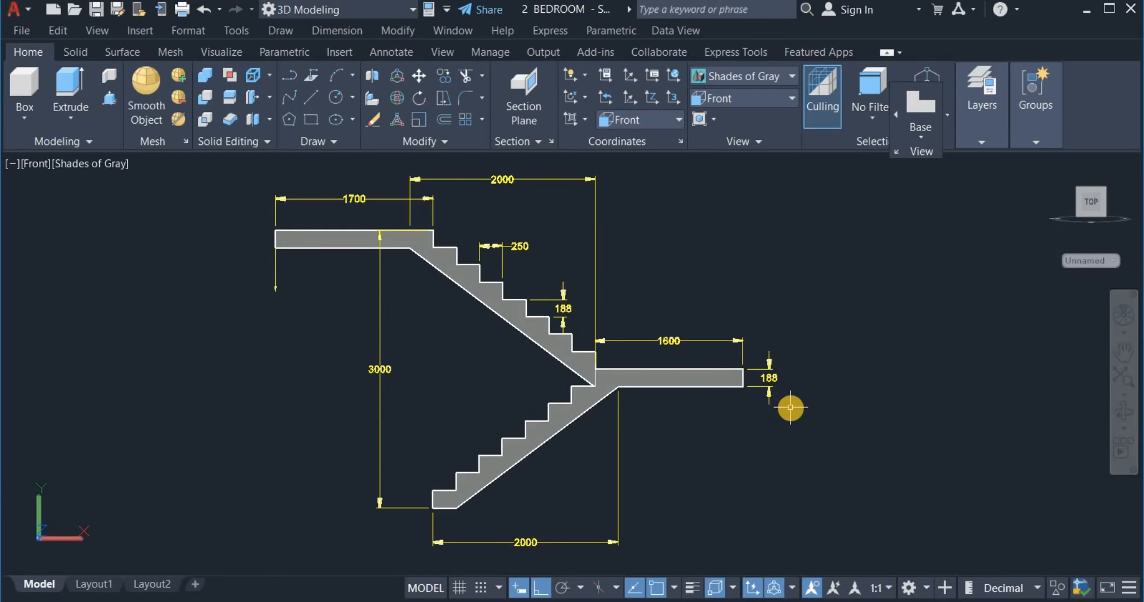
pyautogui.moveTo(790, 407)
pyautogui.mouseDown(button='middle')
pyautogui.moveTo(739, 416)
pyautogui.moveTo(531, 399)
pyautogui.mouseUp(button='middle')
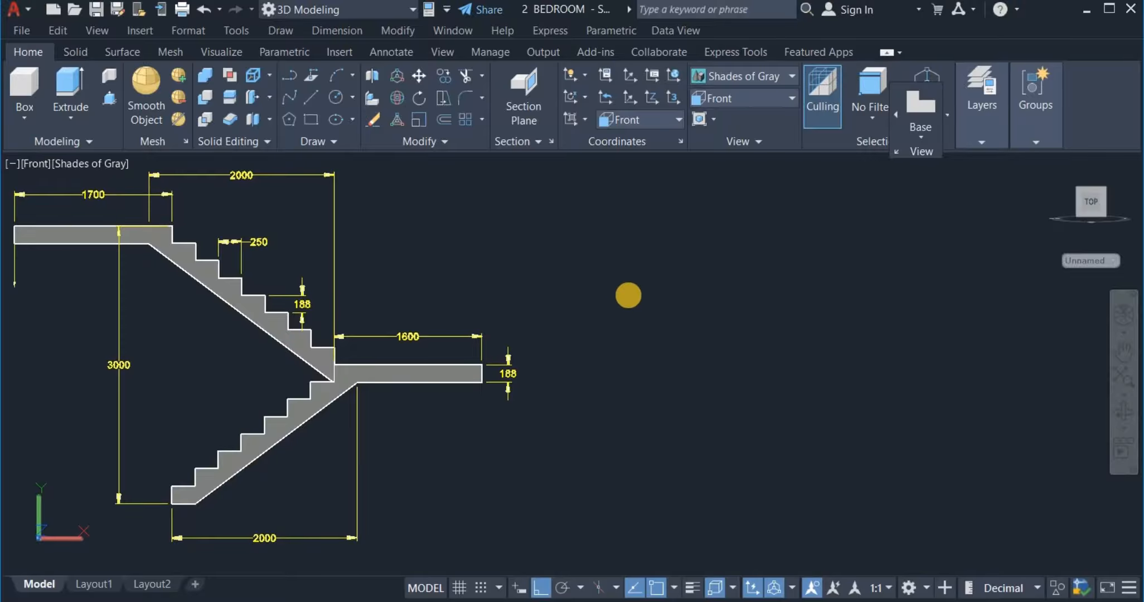
pyautogui.scroll(-2, 634, 287)
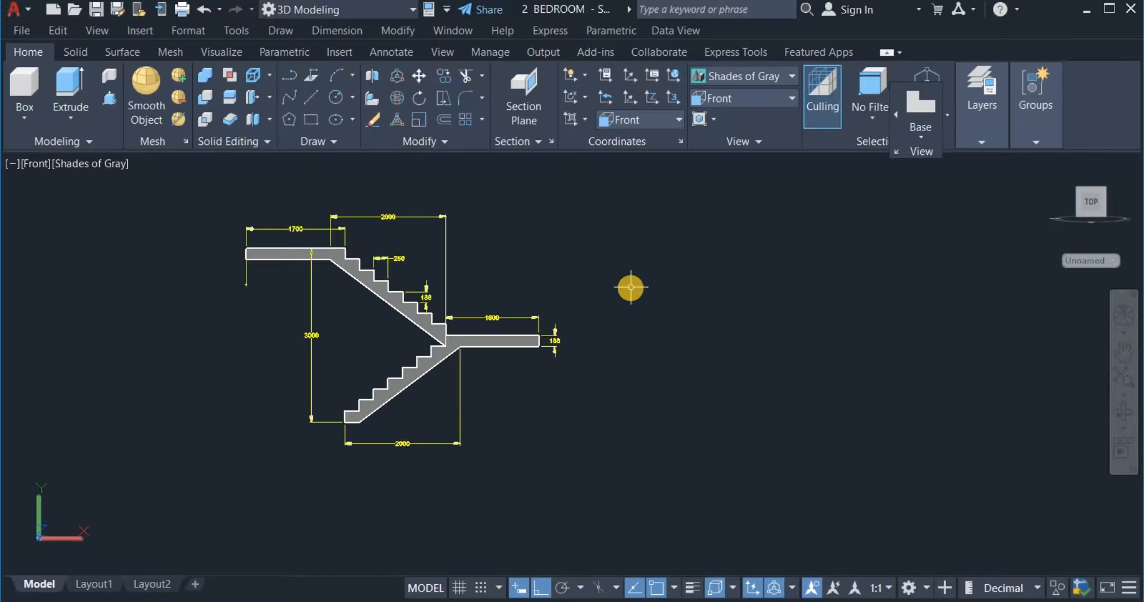
pyautogui.moveTo(631, 287)
pyautogui.mouseDown(button='middle')
pyautogui.moveTo(552, 319)
pyautogui.moveTo(454, 325)
pyautogui.mouseUp(button='middle')
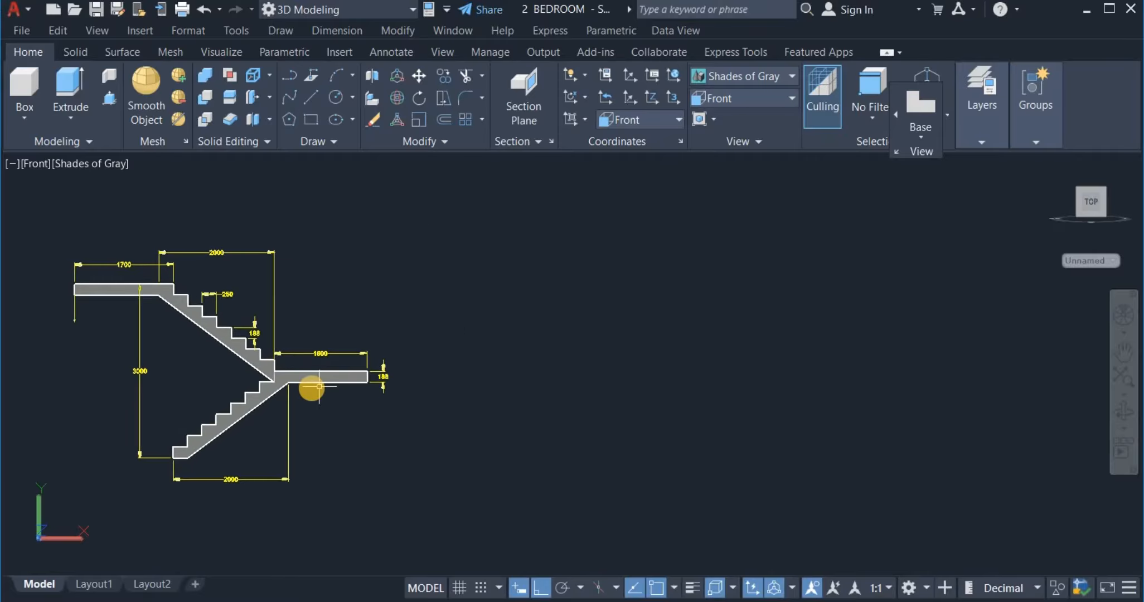
pyautogui.scroll(2, 313, 387)
pyautogui.moveTo(335, 398); pyautogui.dragTo(407, 394, button='middle')
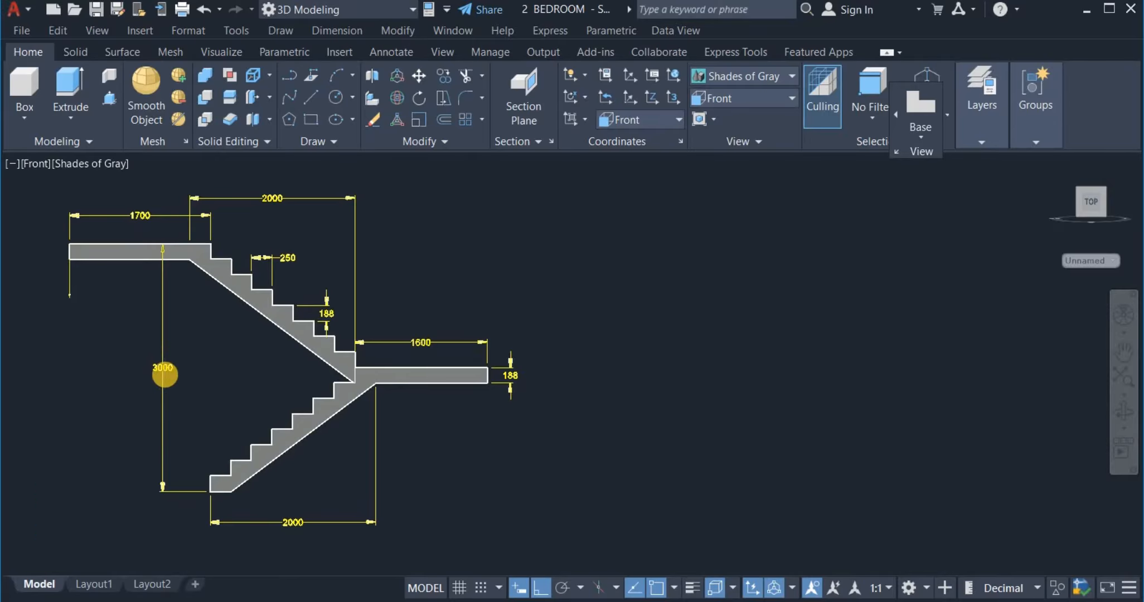
pyautogui.scroll(4, 165, 375)
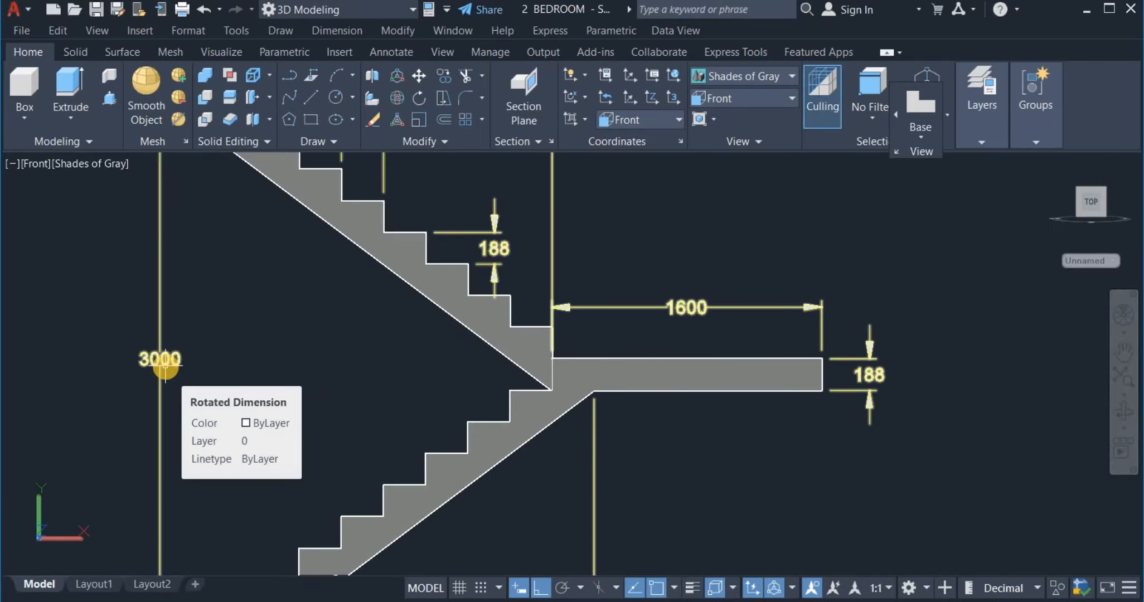
pyautogui.scroll(-5, 165, 366)
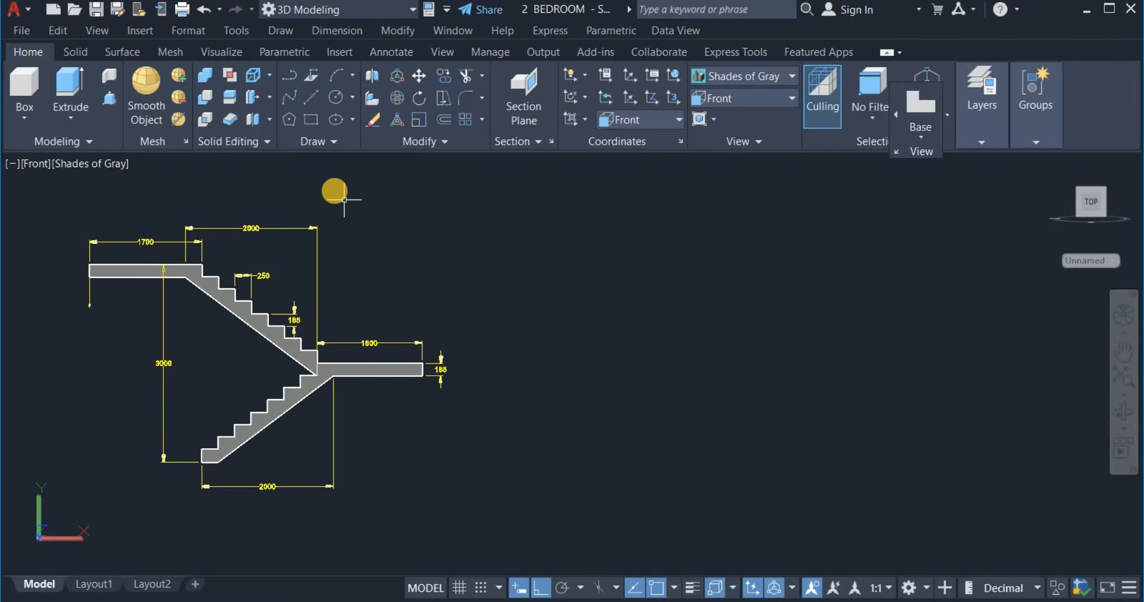
# Draw a vertical line 3000 mm long downward in the empty space beside the dimensioned staircase.
pyautogui.click(310, 97)
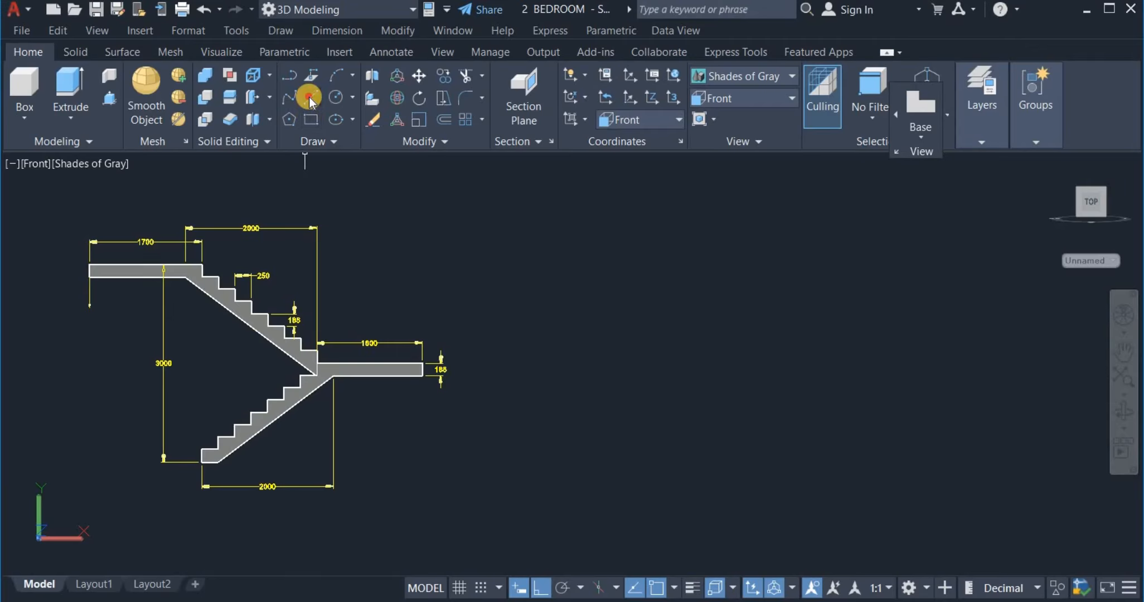
pyautogui.click(564, 256)
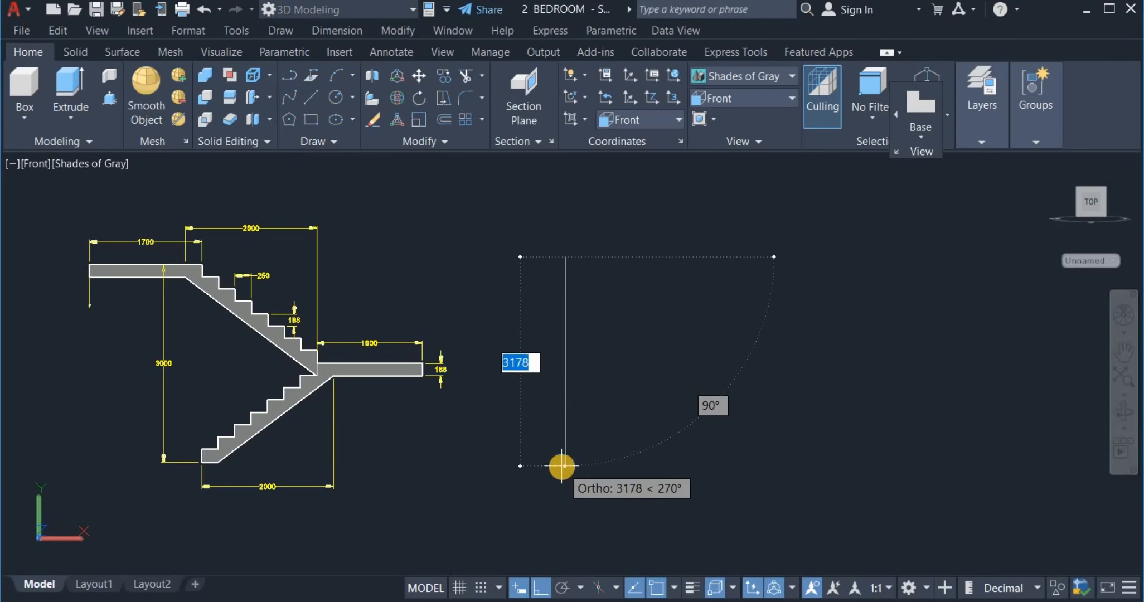
pyautogui.write('3000')
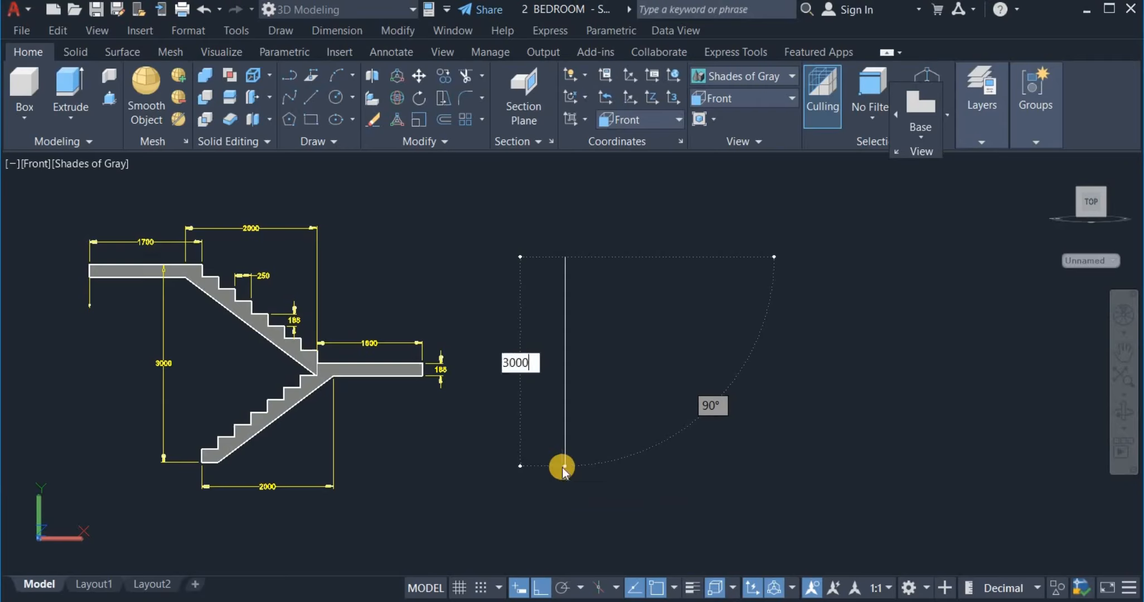
pyautogui.press('Return')
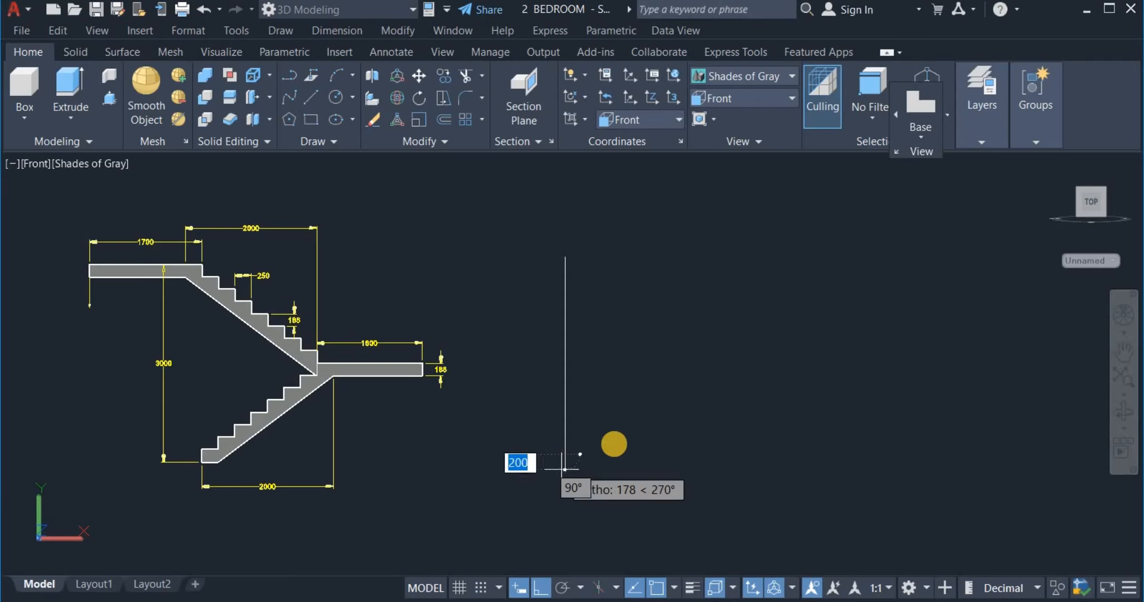
pyautogui.rightClick(631, 416)
pyautogui.click(692, 428)
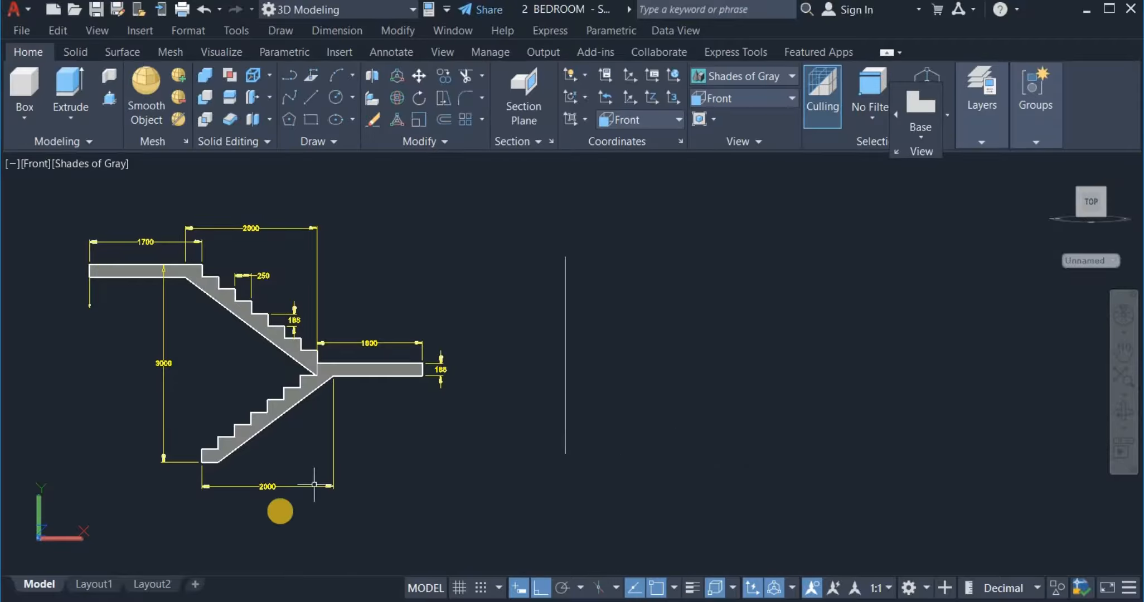
# Draw a 2000 mm horizontal line running right from the midpoint of the 3000 mm vertical line.
pyautogui.scroll(3, 276, 493)
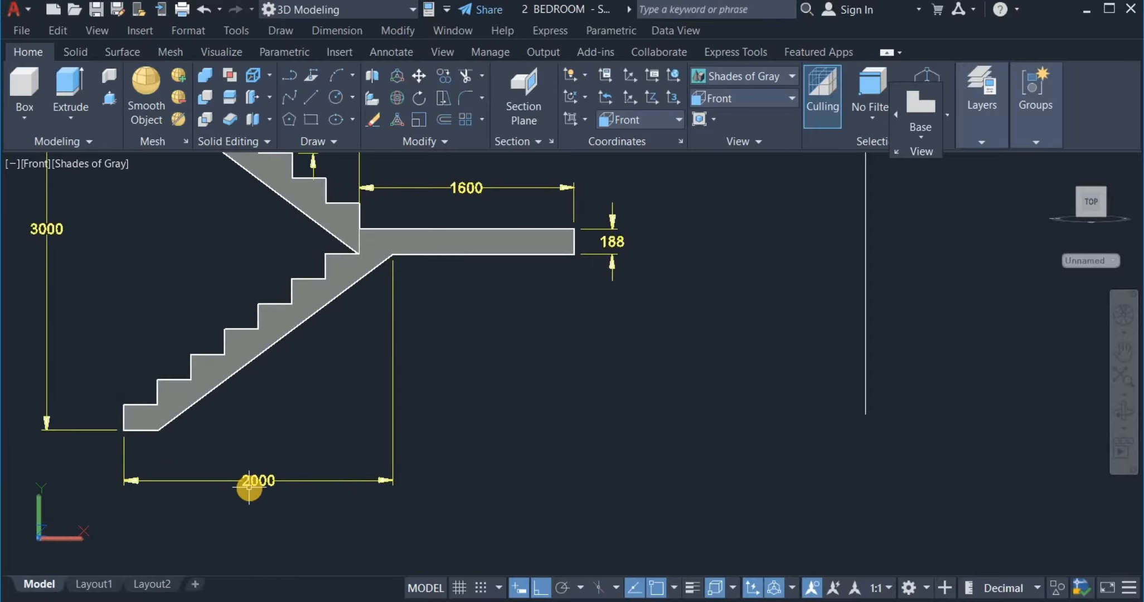
pyautogui.scroll(-2, 250, 487)
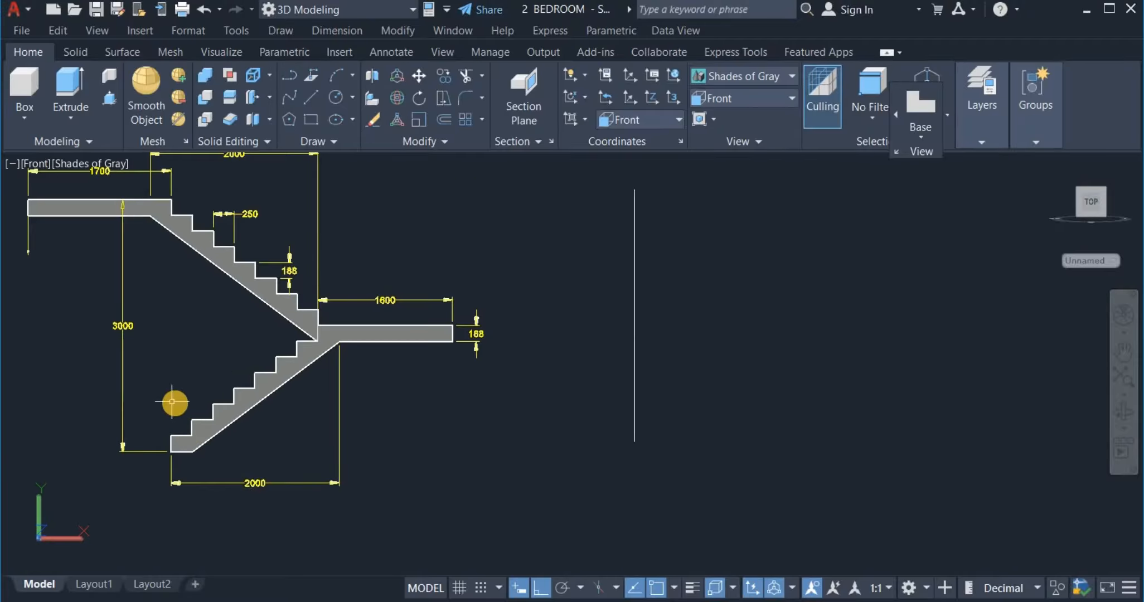
pyautogui.click(310, 327)
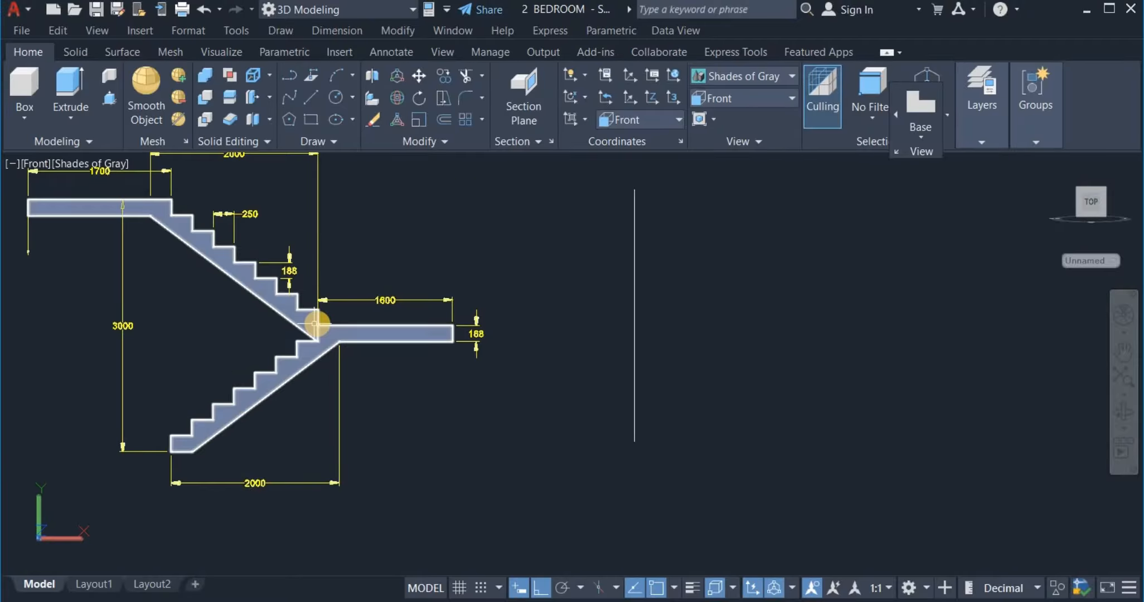
pyautogui.click(311, 97)
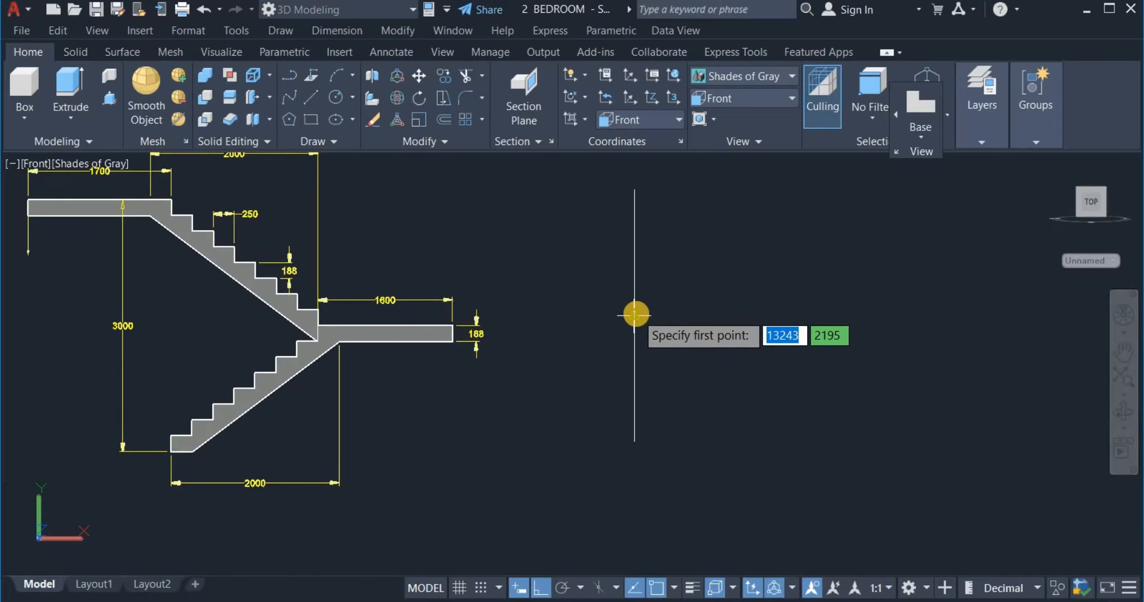
pyautogui.click(634, 315)
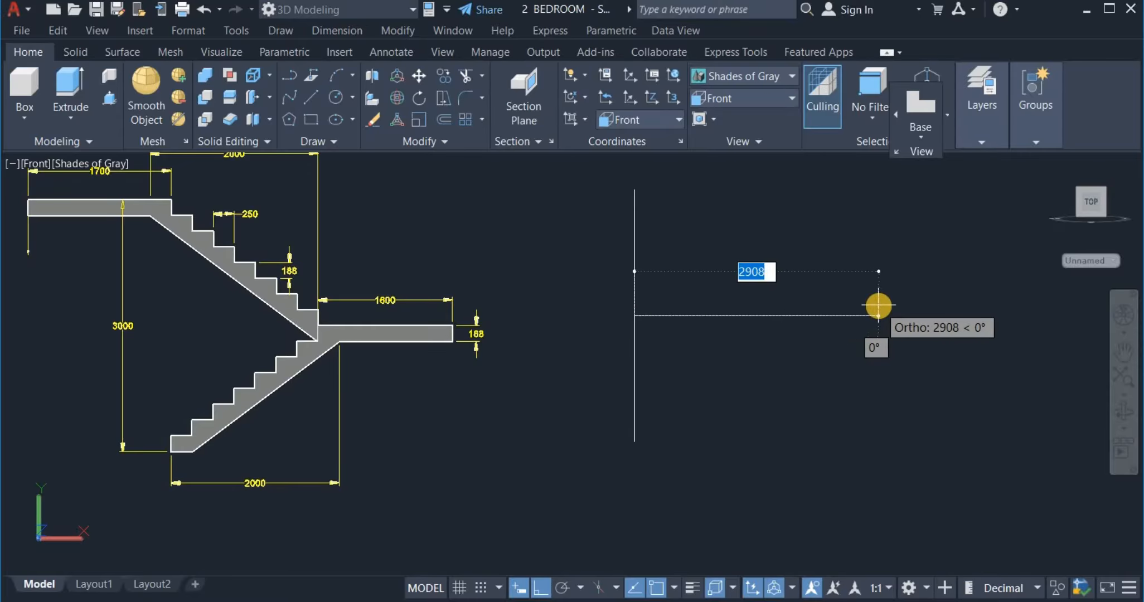
pyautogui.write('2000')
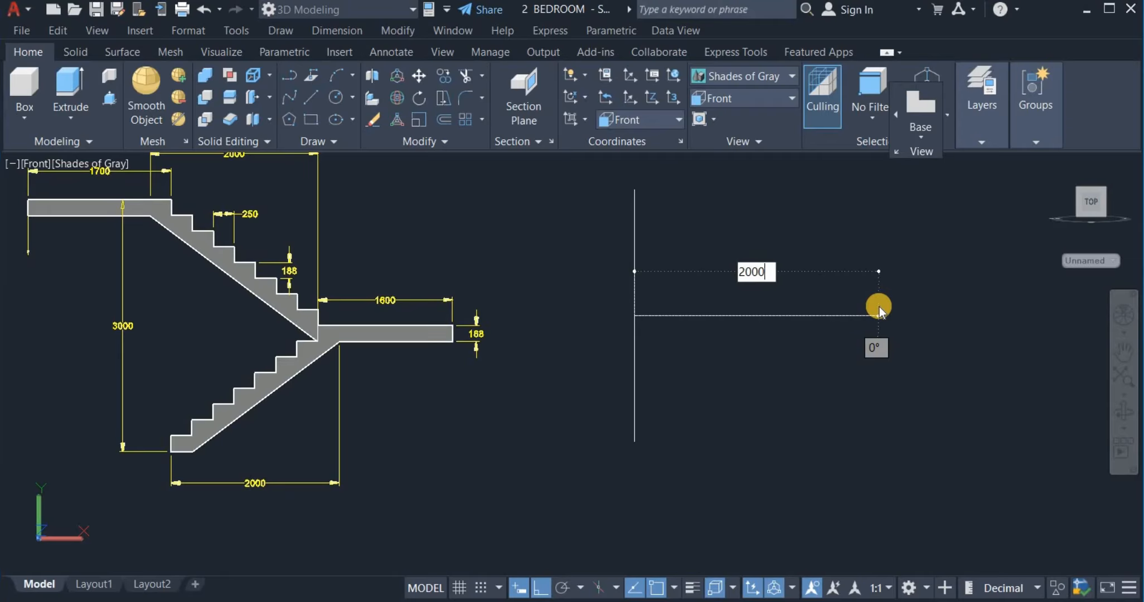
pyautogui.press('Return')
pyautogui.rightClick(824, 271)
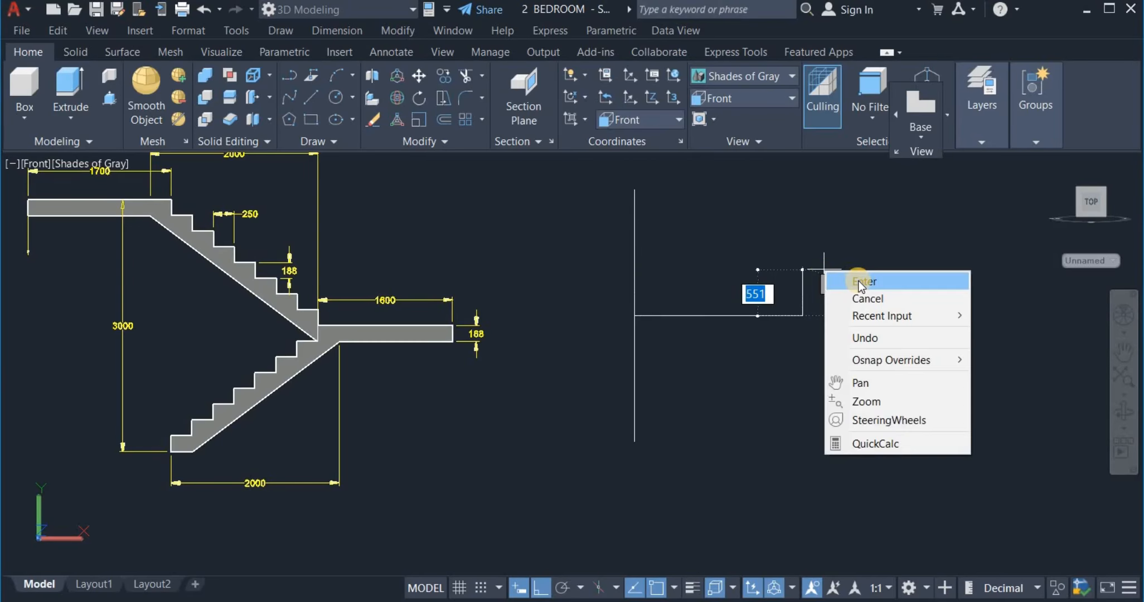
pyautogui.click(859, 282)
# Draw a sloped line from the lower end of the vertical line to the free end of the horizontal line.
pyautogui.moveTo(300, 422); pyautogui.dragTo(311, 459, button='middle')
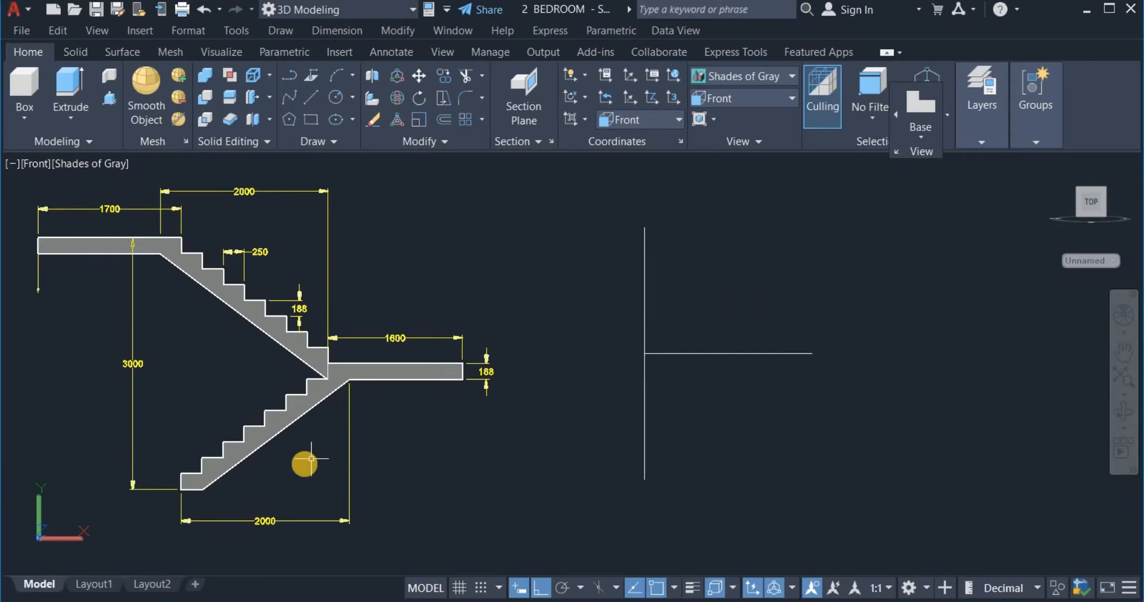
pyautogui.click(315, 99)
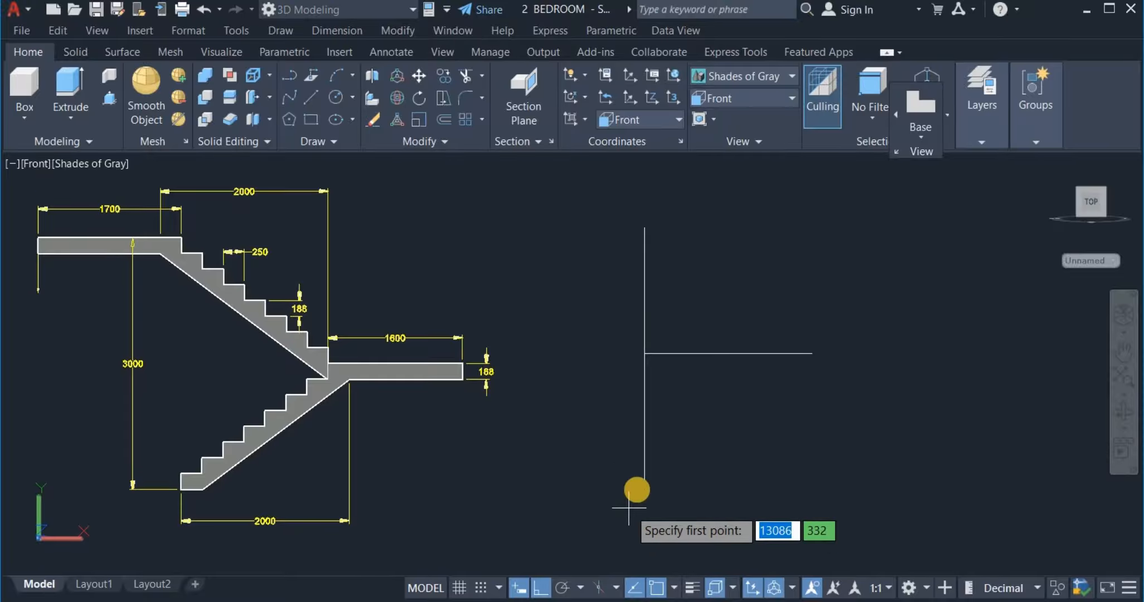
pyautogui.click(644, 479)
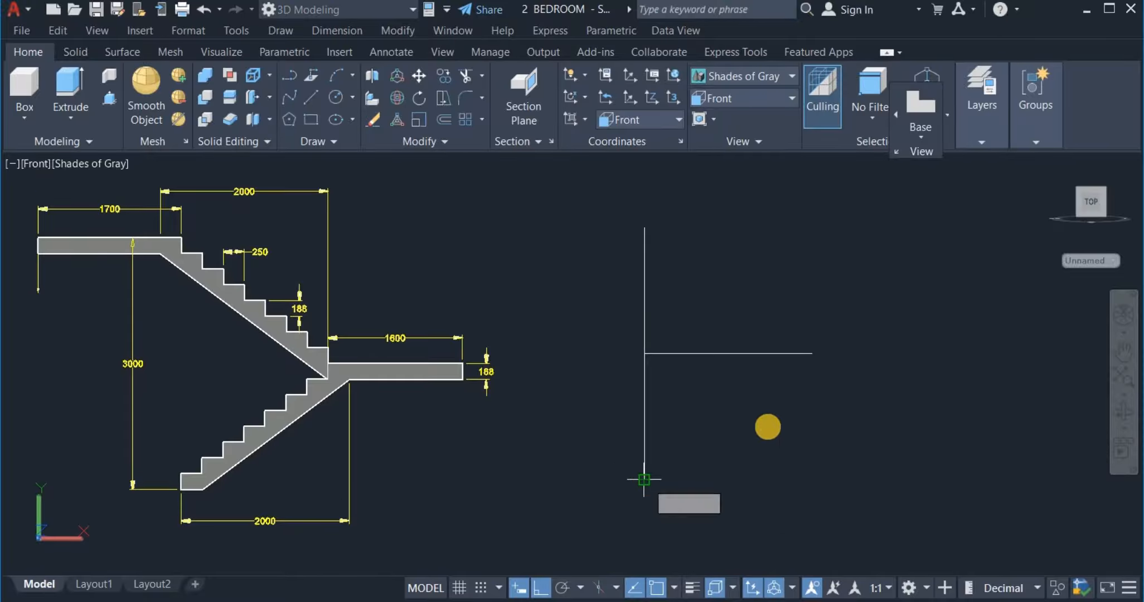
pyautogui.click(812, 353)
pyautogui.press('Return')
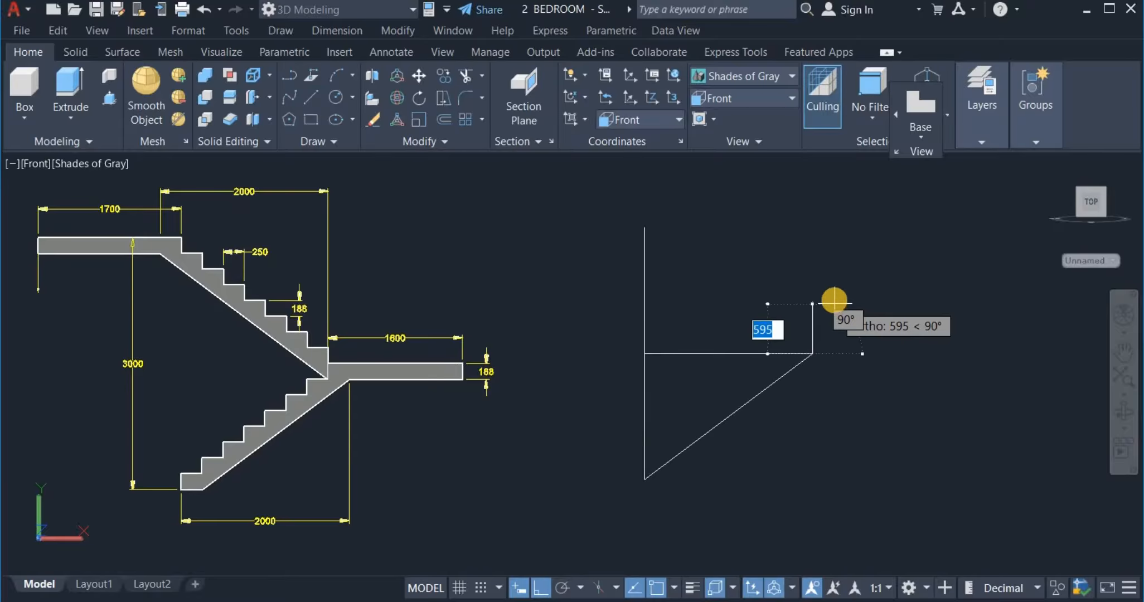
pyautogui.rightClick(836, 303)
pyautogui.click(843, 305)
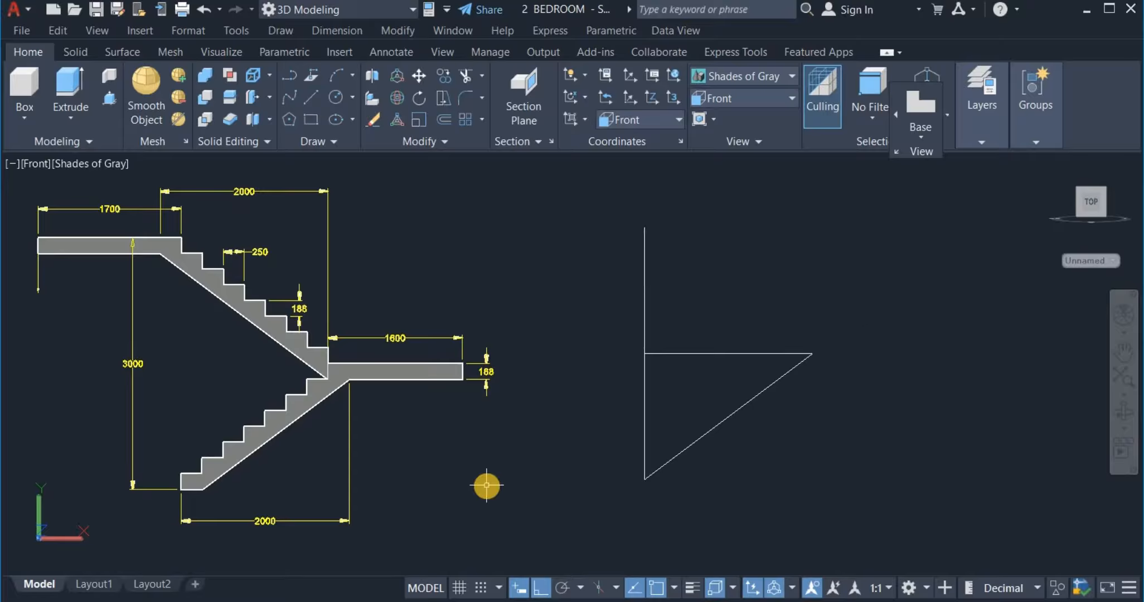
# Divide the sloped construction line into 8 equal segments and check its division points.
pyautogui.click(202, 464)
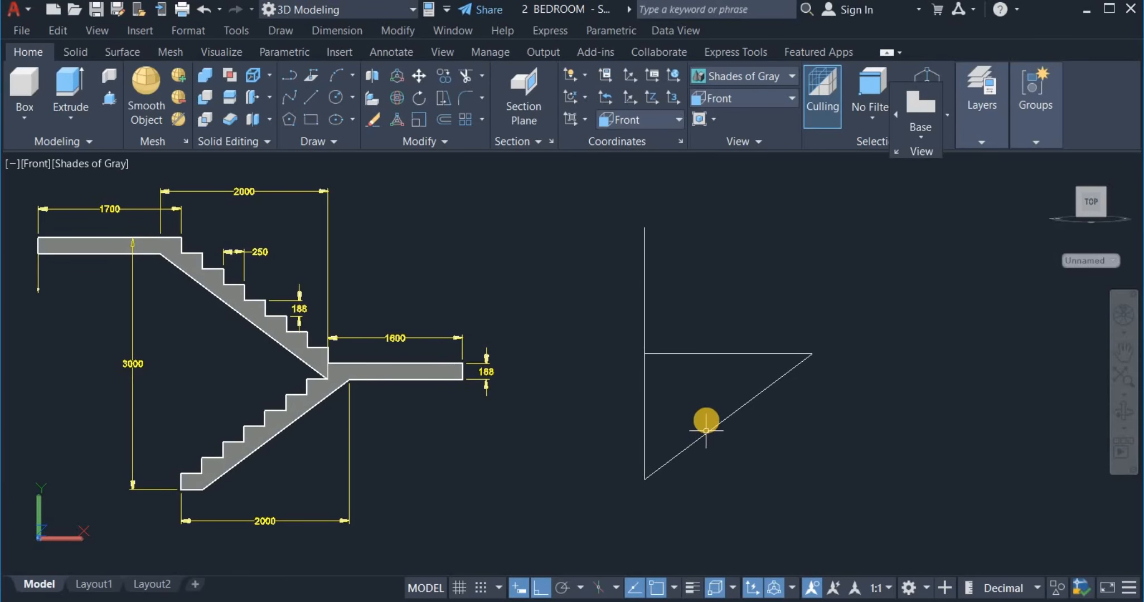
pyautogui.moveTo(707, 429)
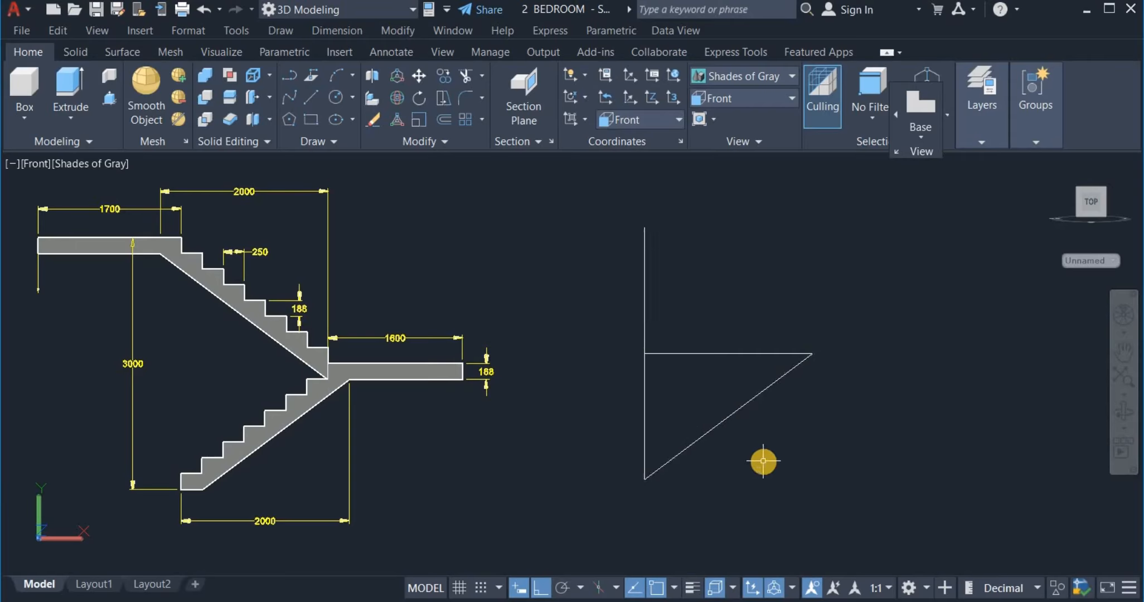
pyautogui.write('i')
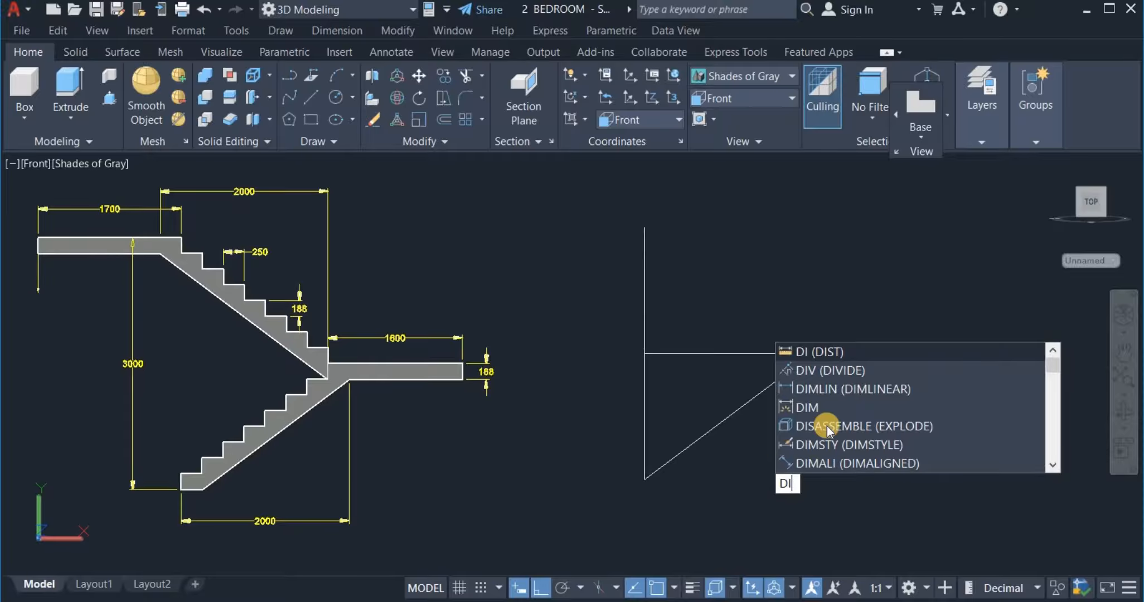
pyautogui.click(858, 370)
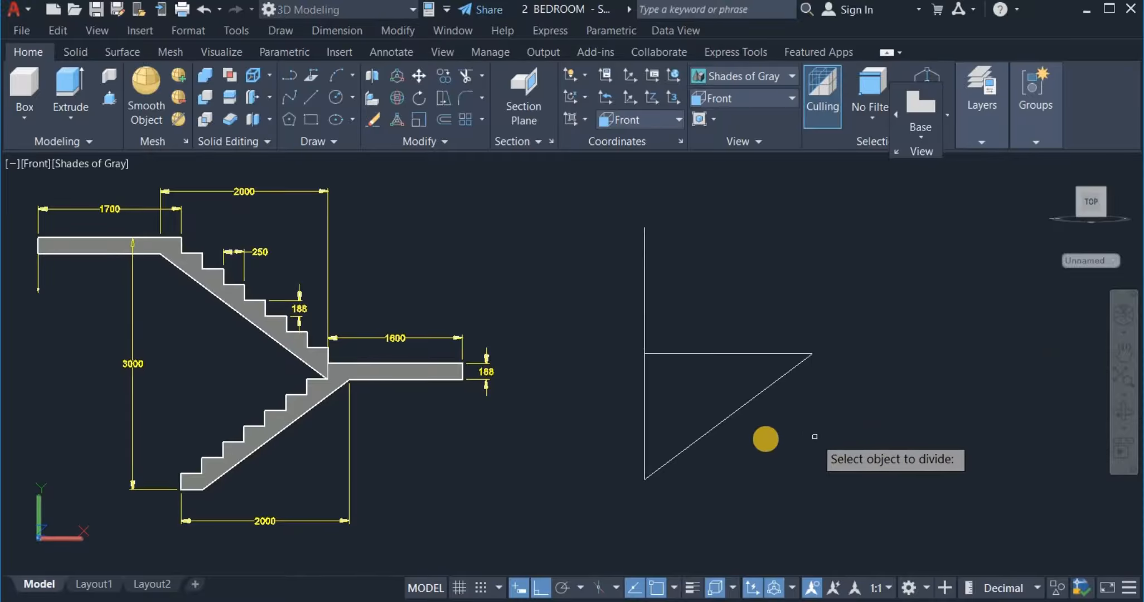
pyautogui.click(729, 416)
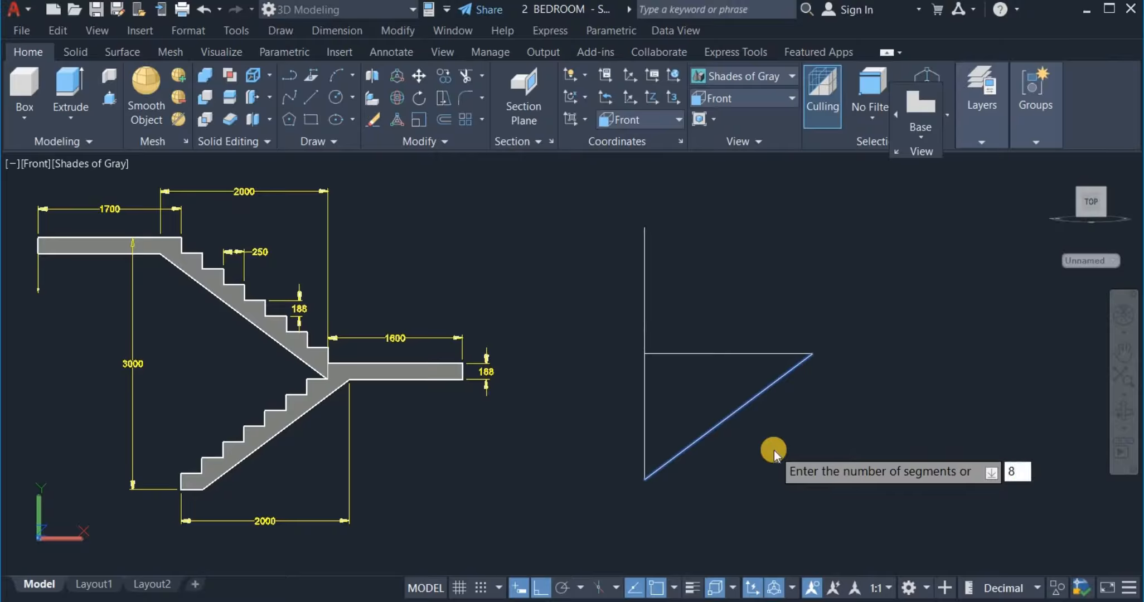
pyautogui.write('8')
pyautogui.press('Return')
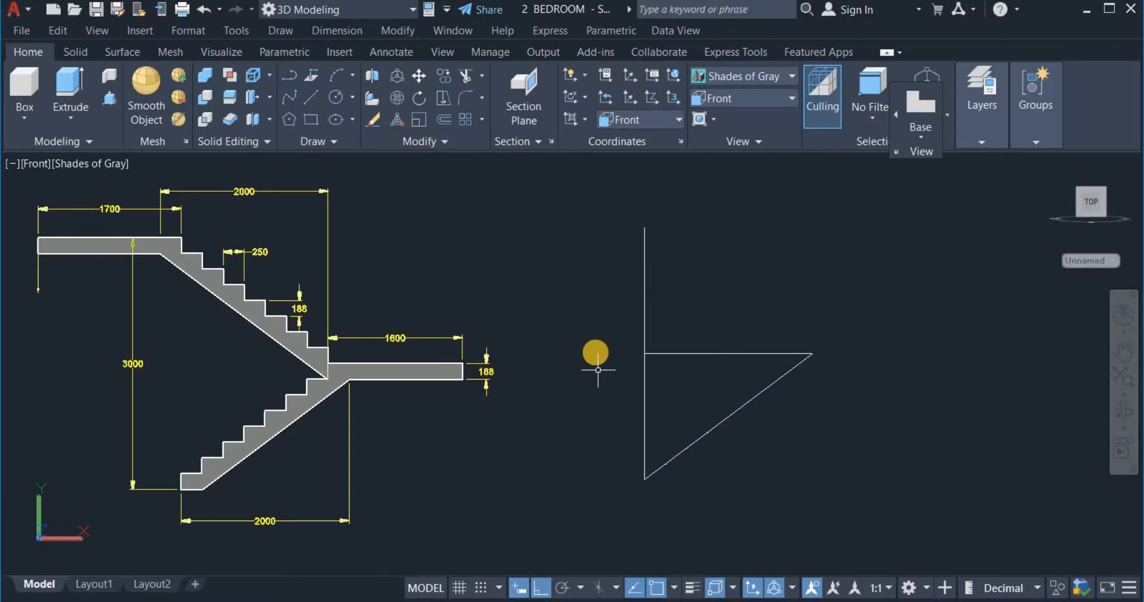
pyautogui.click(595, 343)
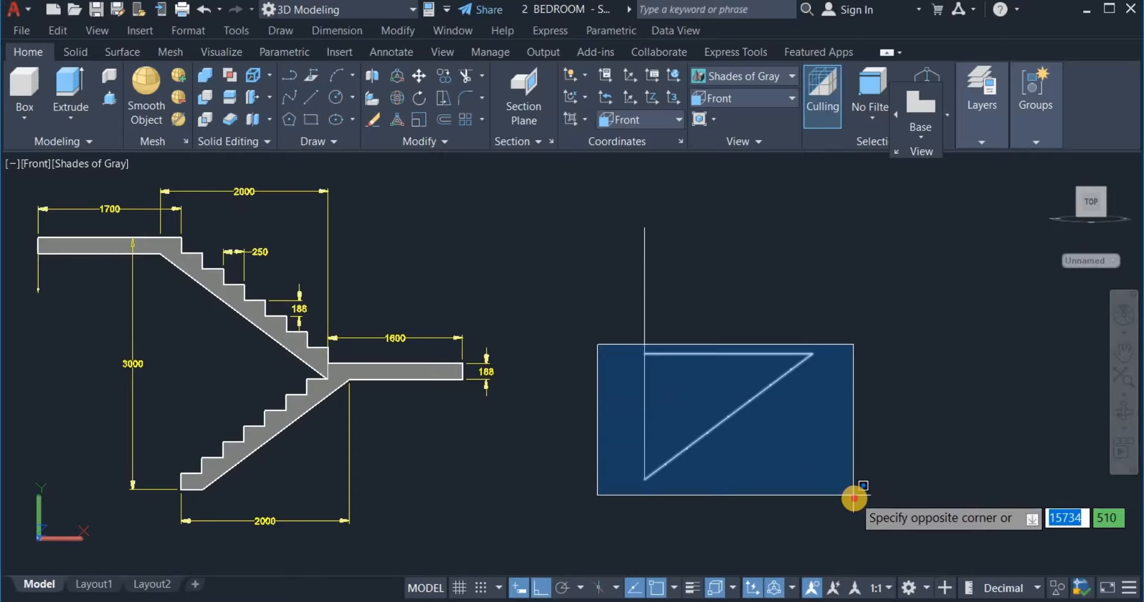
pyautogui.click(852, 496)
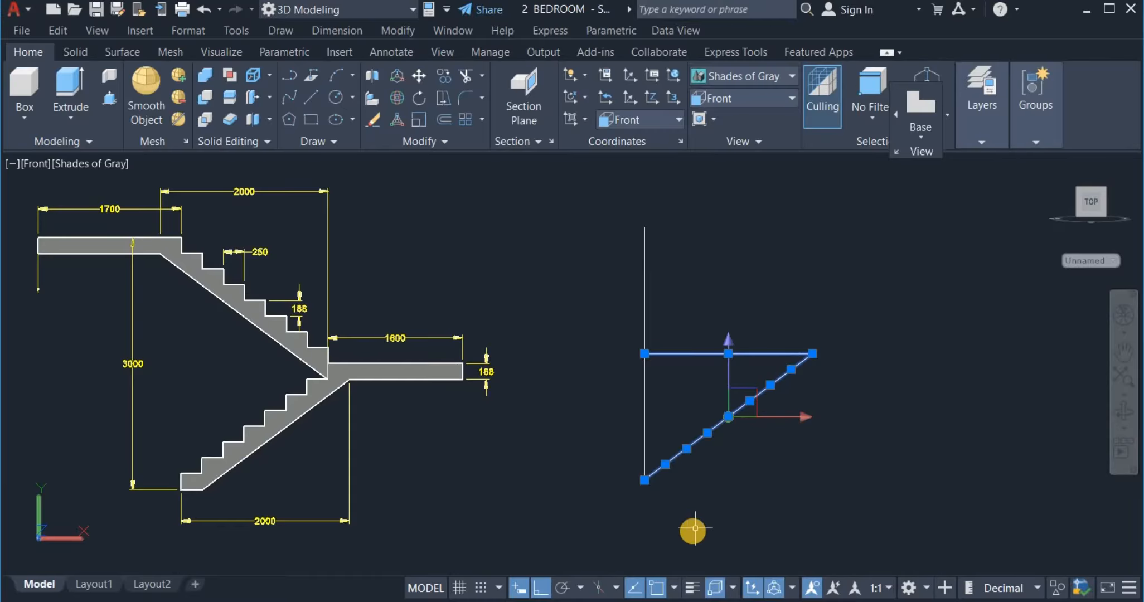
pyautogui.press('Escape')
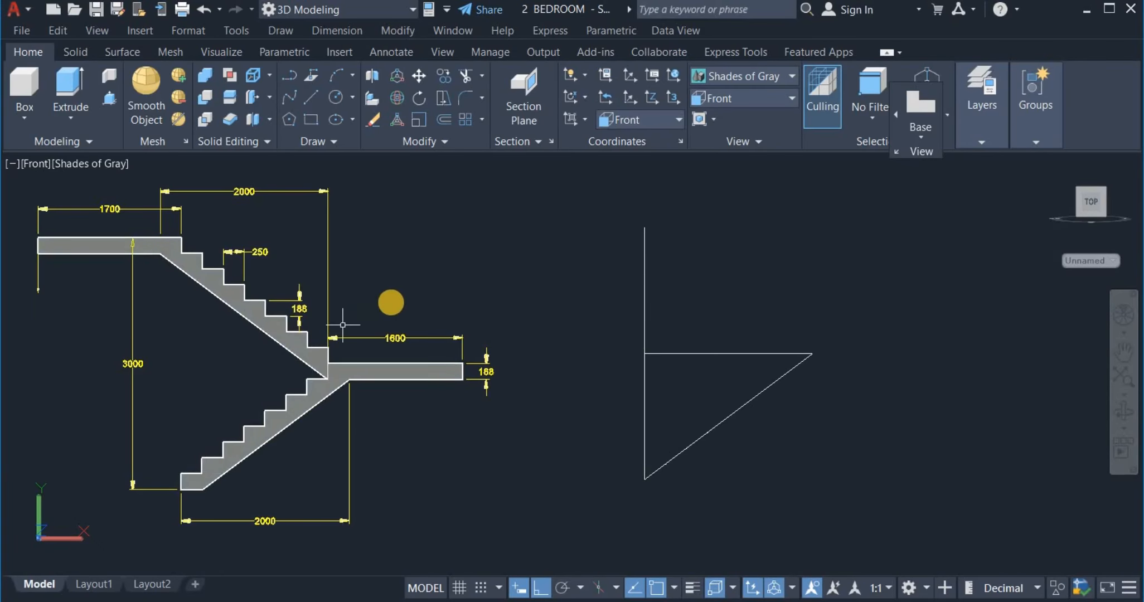
# Draw the first three risers and 250 mm treads from the slope's lower end, ending each tread on a division point.
pyautogui.click(310, 99)
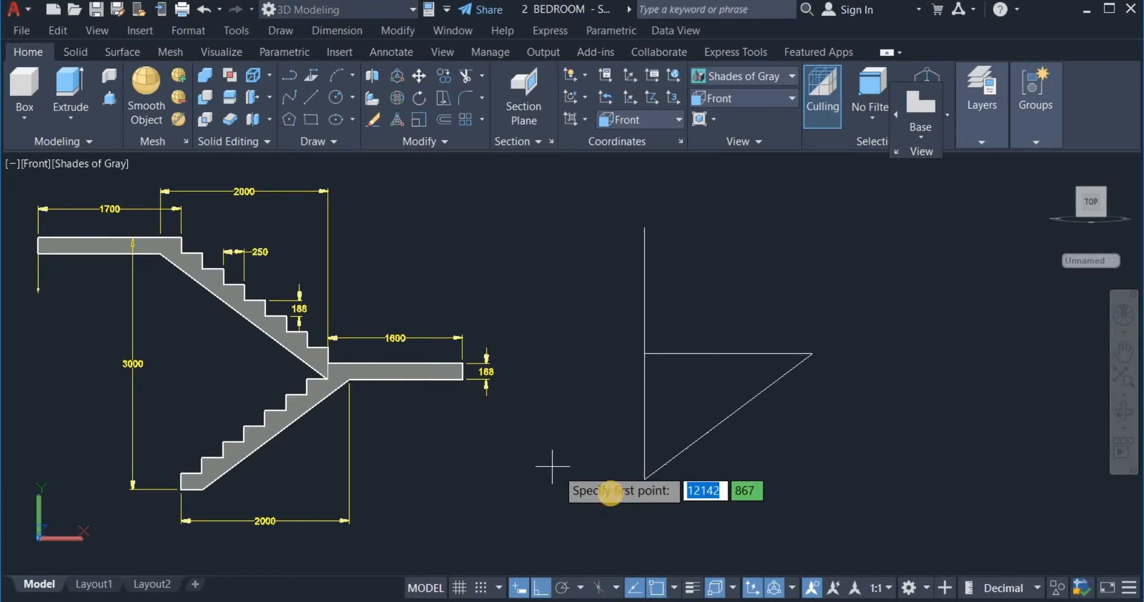
pyautogui.click(645, 477)
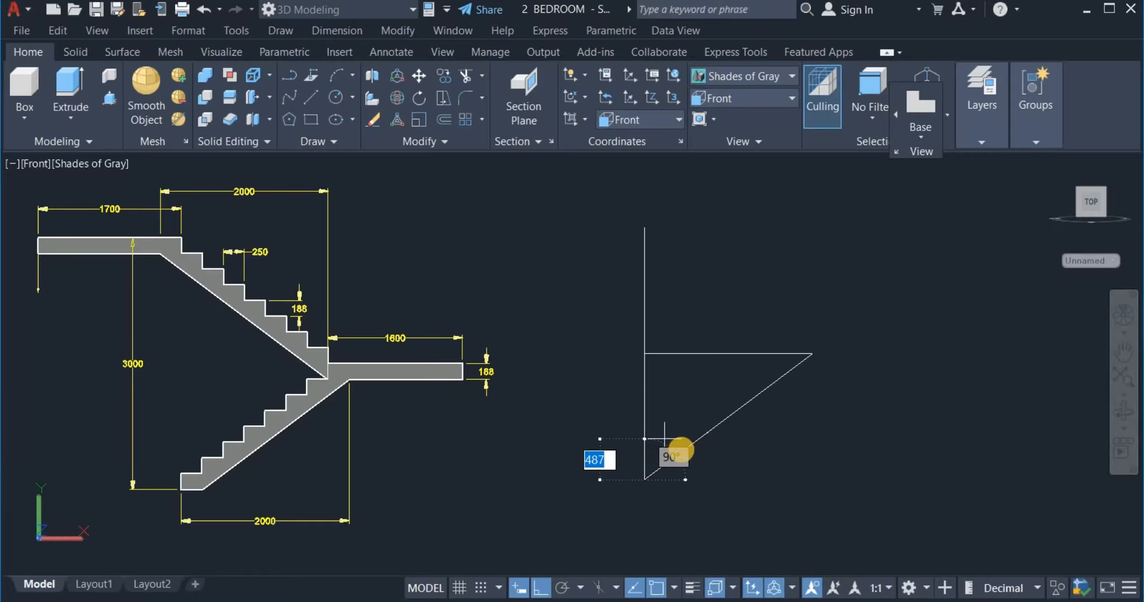
pyautogui.scroll(3, 679, 453)
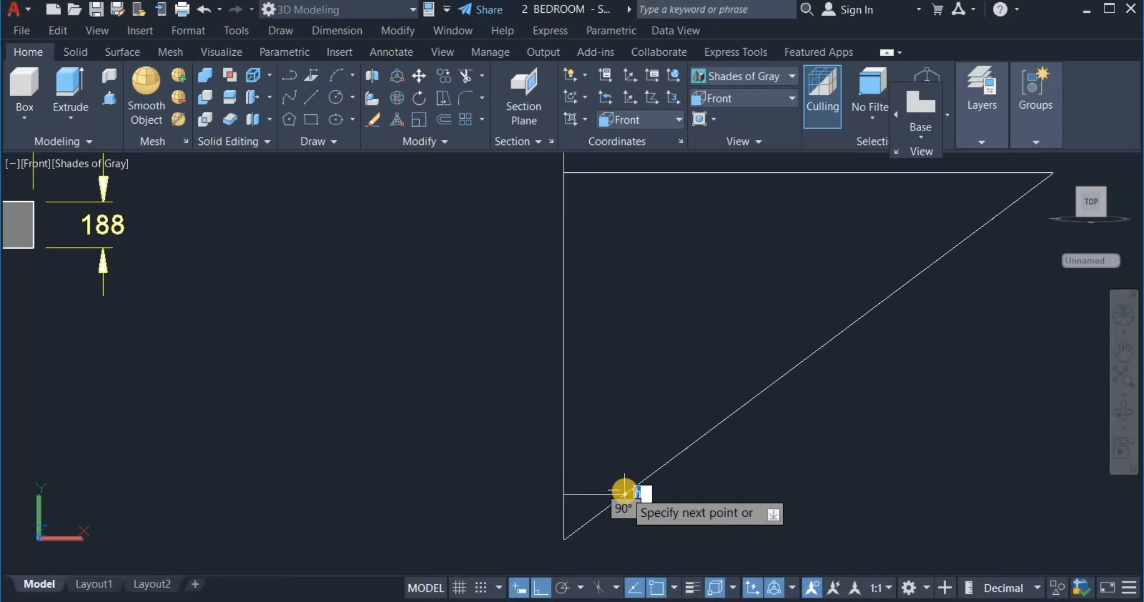
pyautogui.click(625, 493)
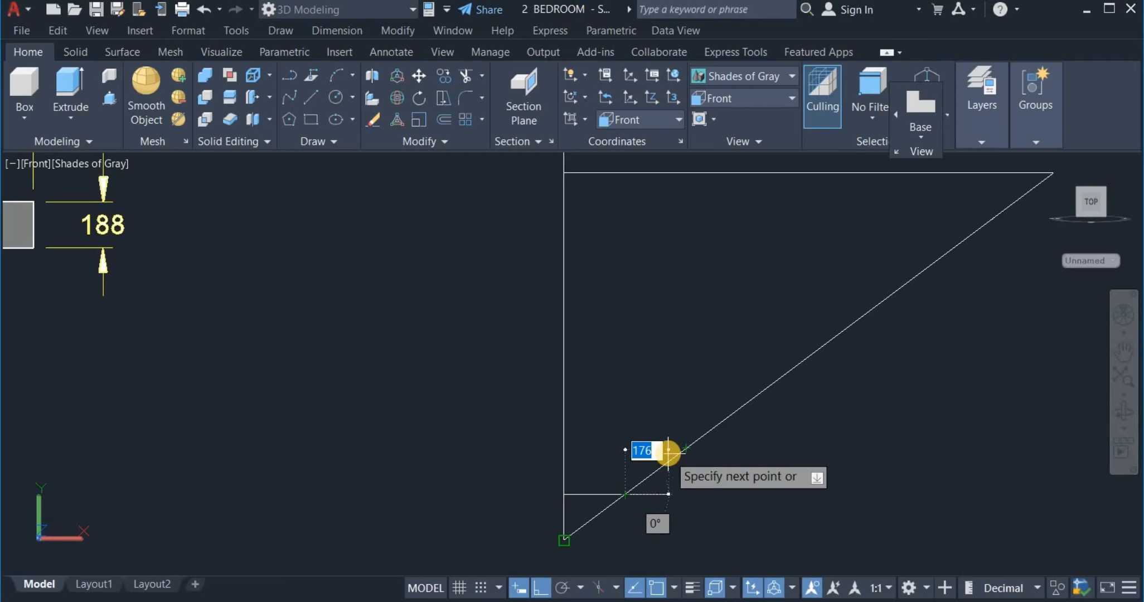
pyautogui.click(665, 450)
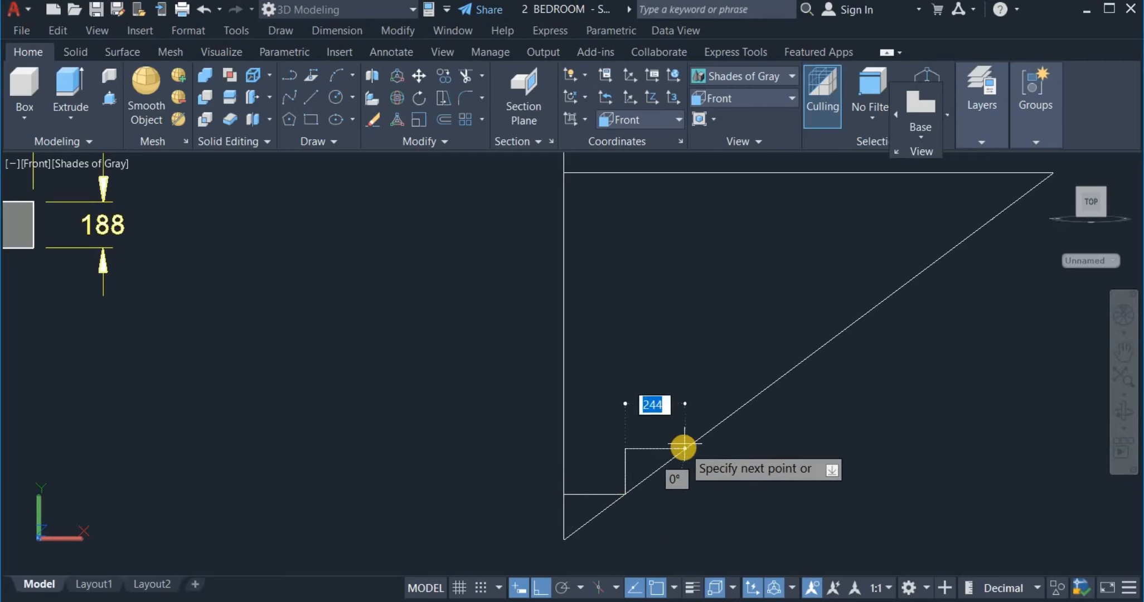
pyautogui.click(686, 449)
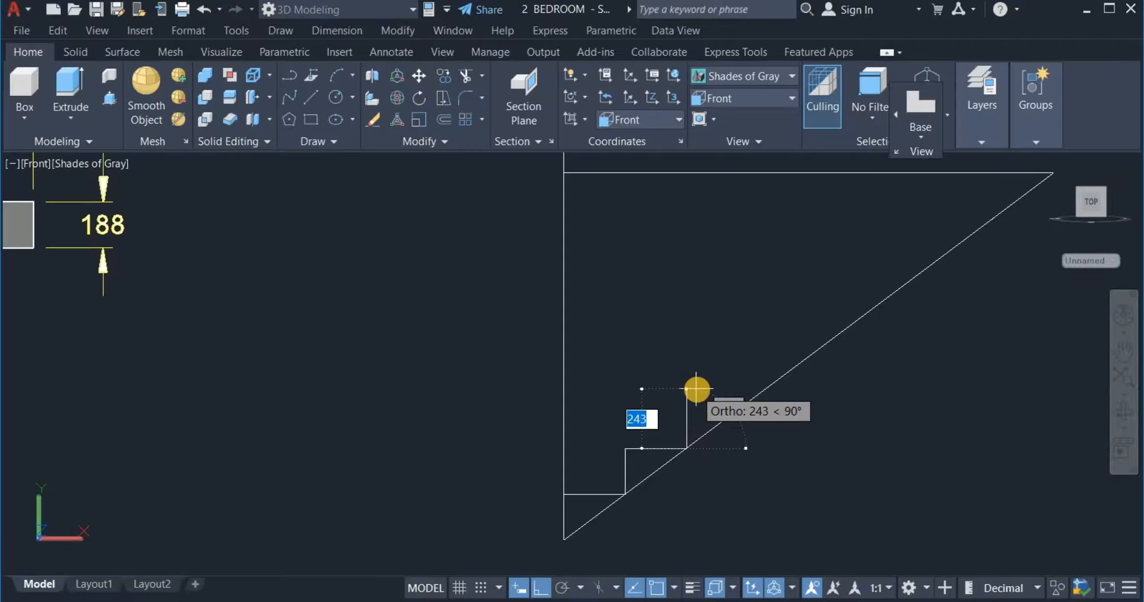
pyautogui.click(745, 393)
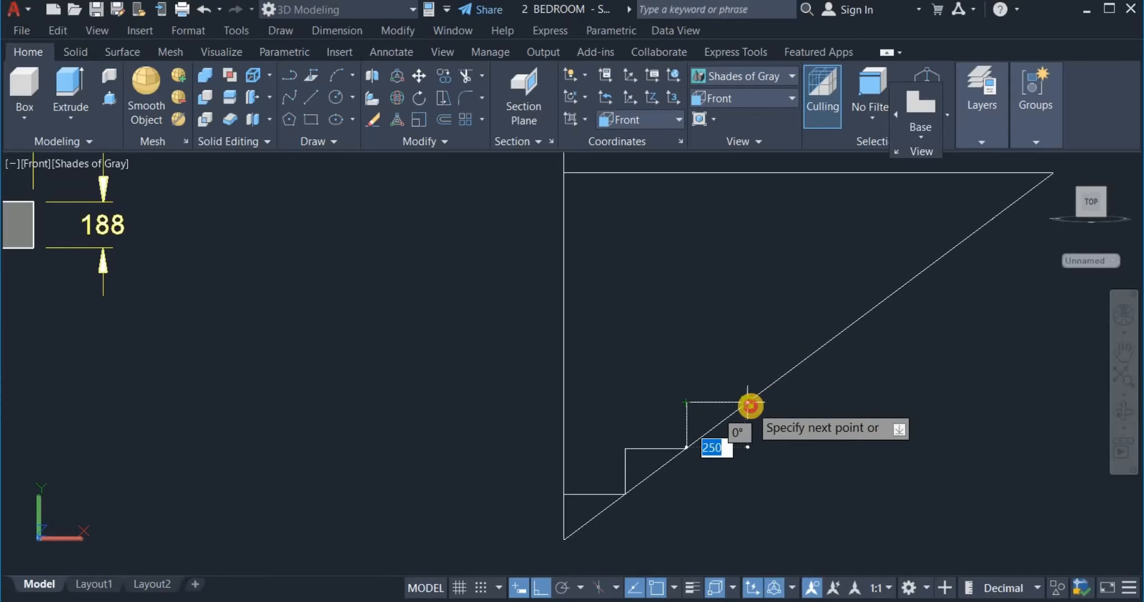
pyautogui.click(748, 403)
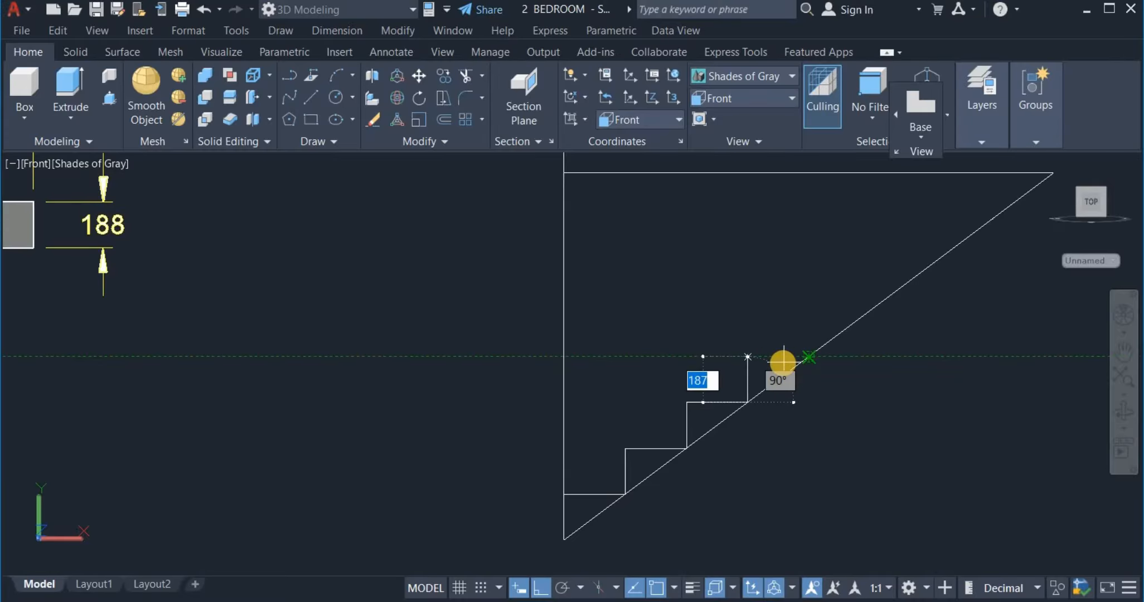
# Continue the stepped line with the fourth and fifth steps and the sixth riser, aligned to the division points.
pyautogui.click(803, 356)
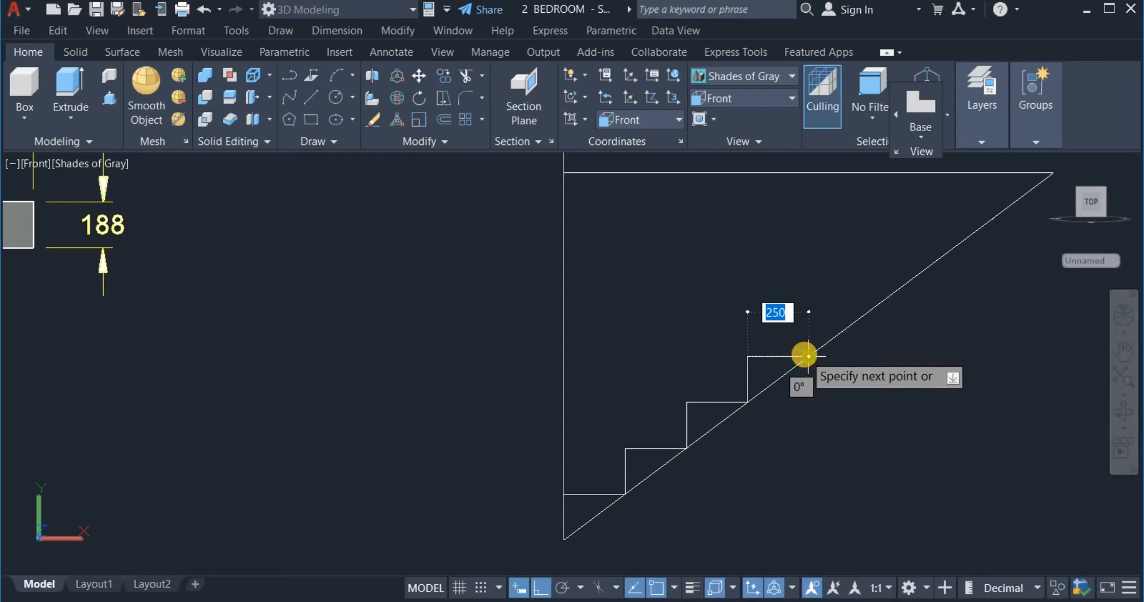
pyautogui.click(806, 356)
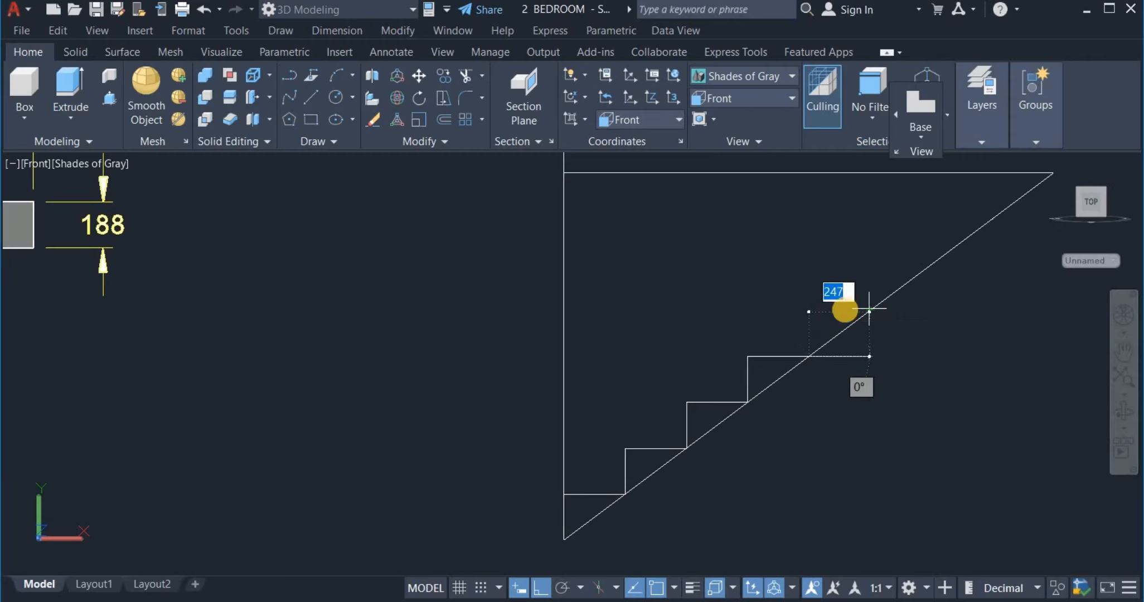
pyautogui.click(843, 313)
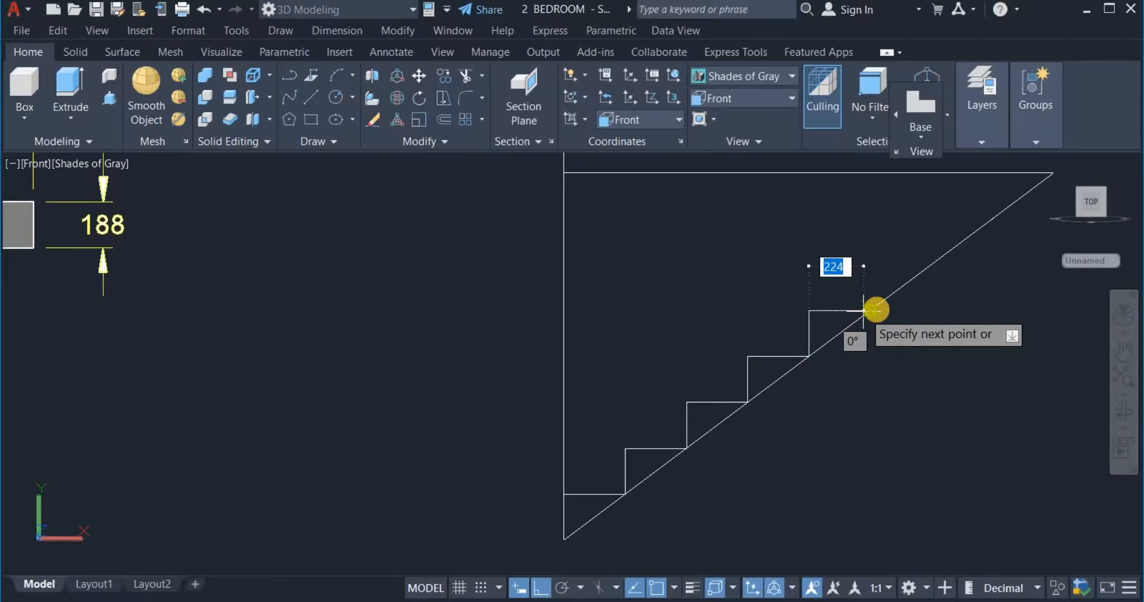
pyautogui.click(875, 310)
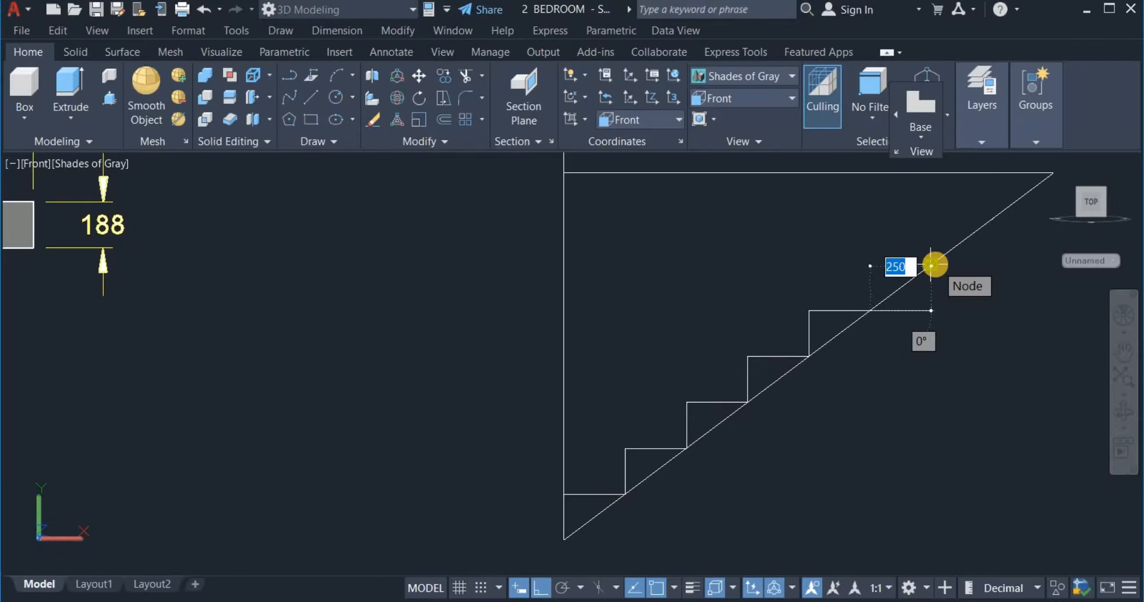
pyautogui.click(914, 266)
pyautogui.press('Escape')
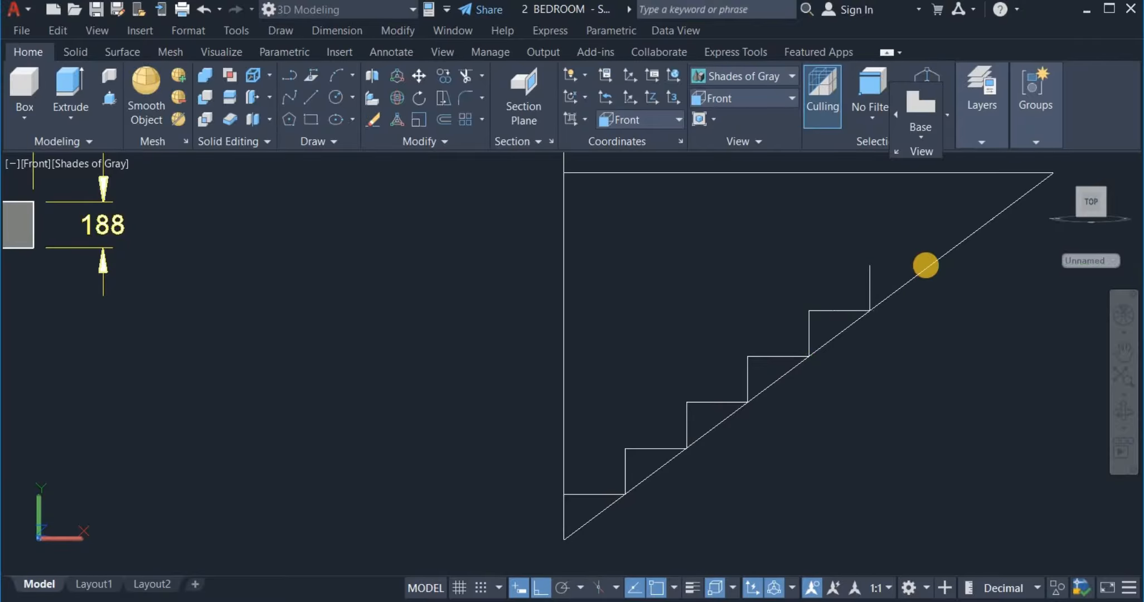
# Complete the remaining steps up to the slope's upper end and remove the sloped construction line.
pyautogui.click(931, 264)
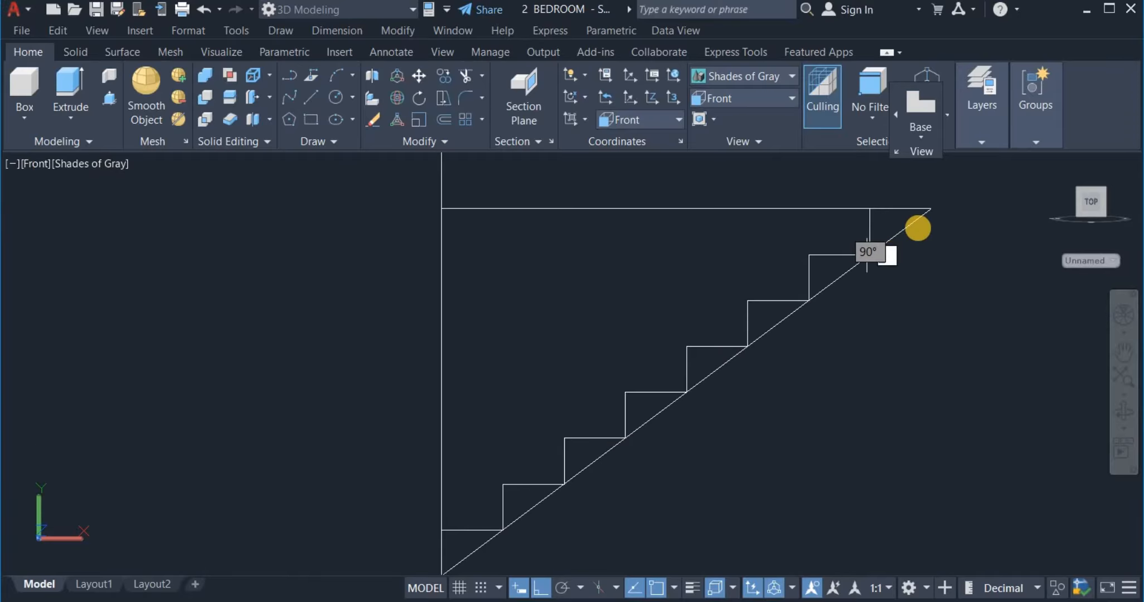
pyautogui.rightClick(929, 255)
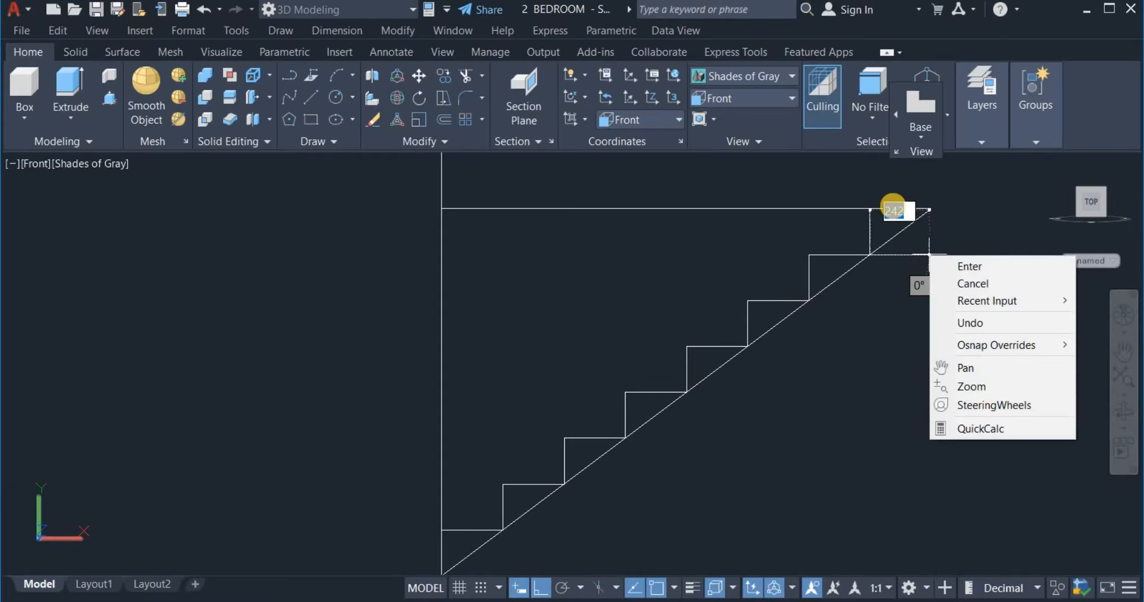
pyautogui.click(871, 209)
pyautogui.click(931, 209)
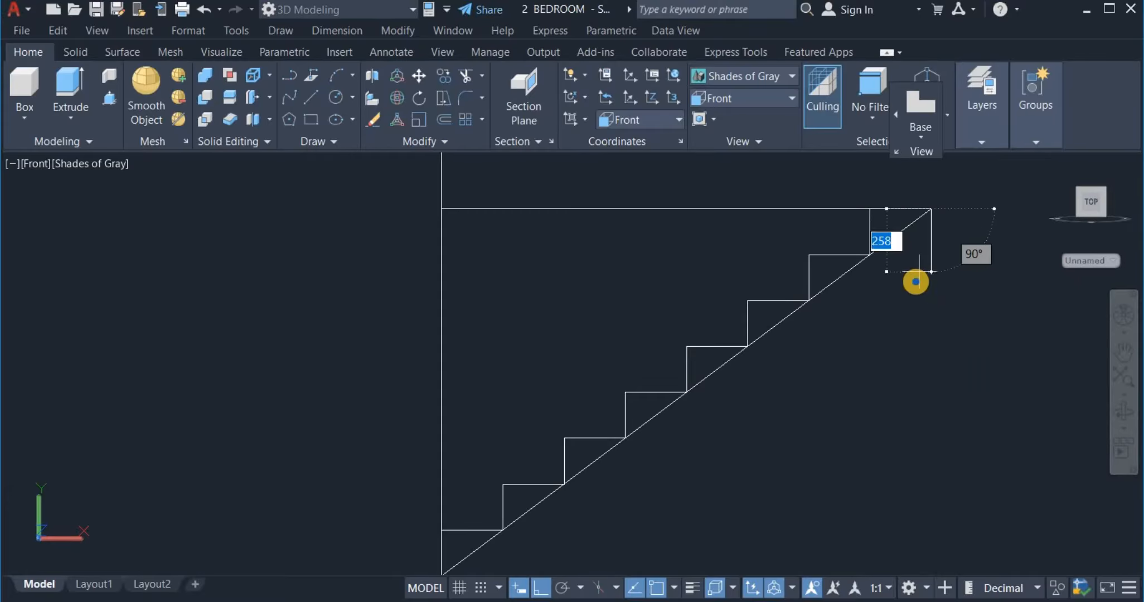
pyautogui.rightClick(933, 283)
pyautogui.click(955, 292)
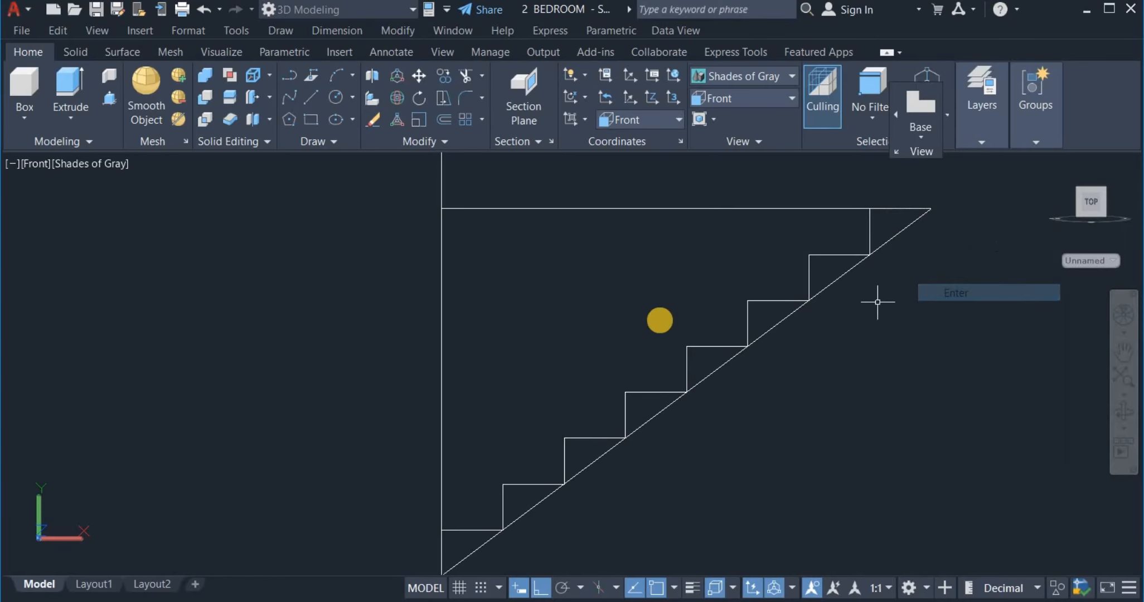
pyautogui.scroll(-3, 659, 322)
pyautogui.scroll(3, 657, 320)
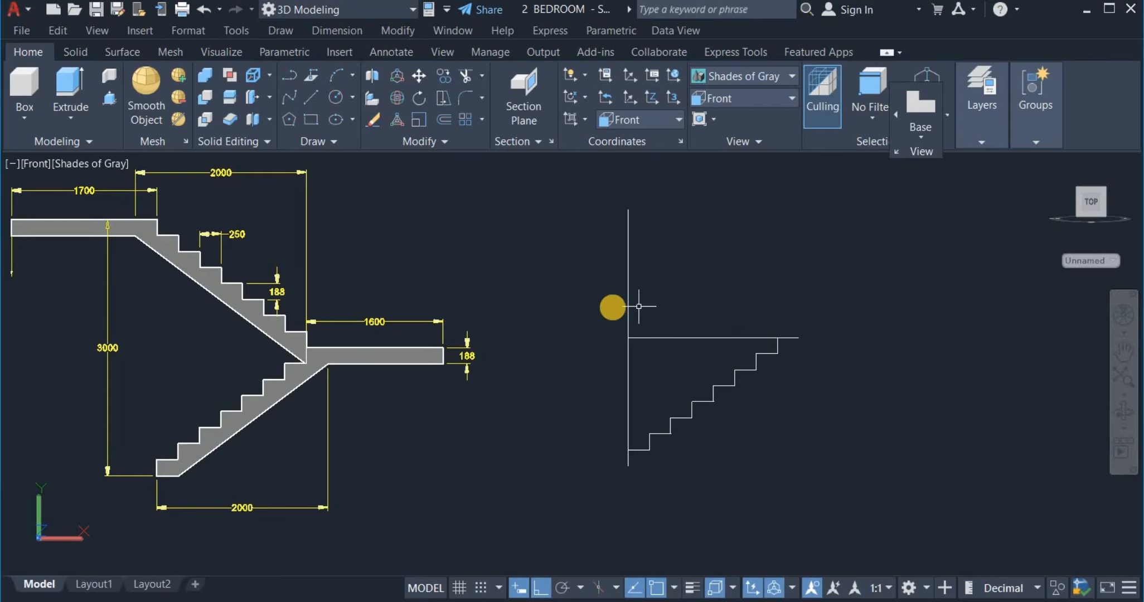
# Mirror the whole stepped flight upward about the horizontal construction line, keeping the original.
pyautogui.click(423, 143)
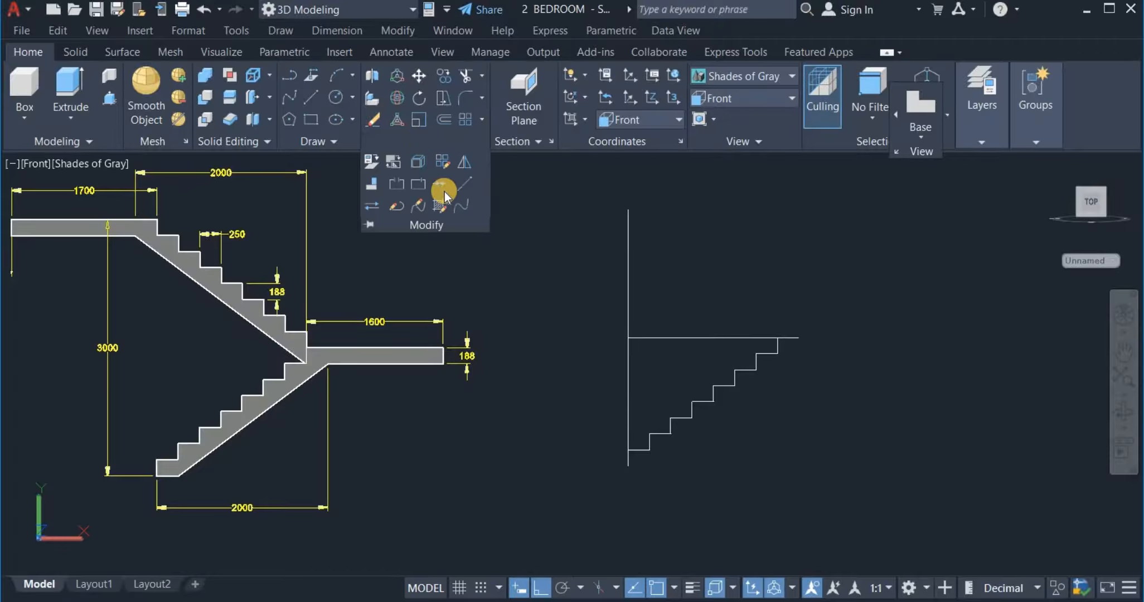
pyautogui.click(463, 163)
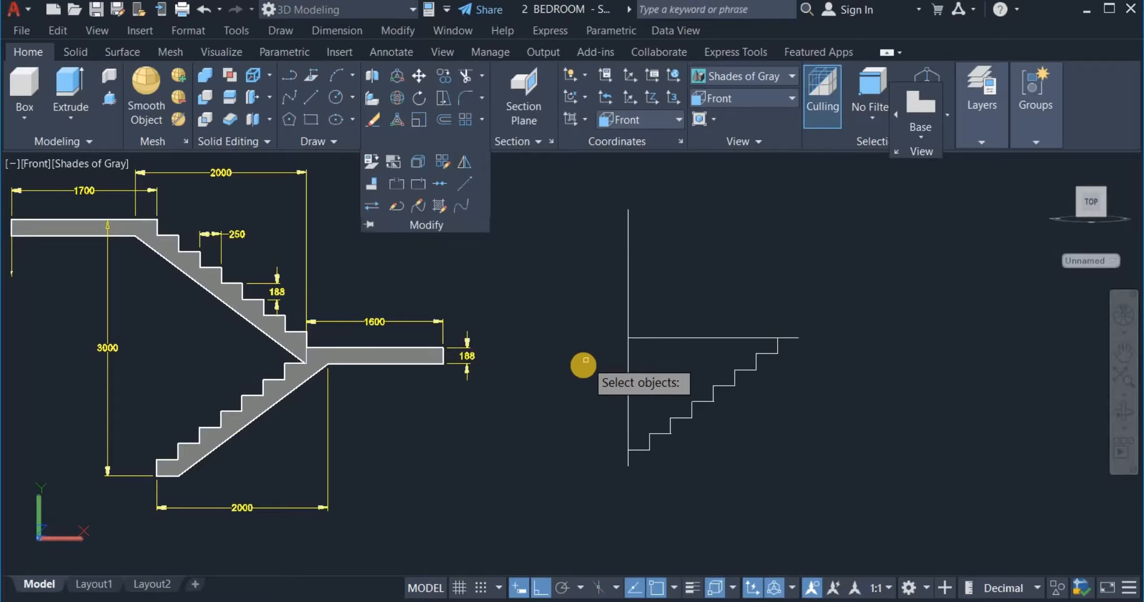
pyautogui.click(590, 356)
pyautogui.click(758, 499)
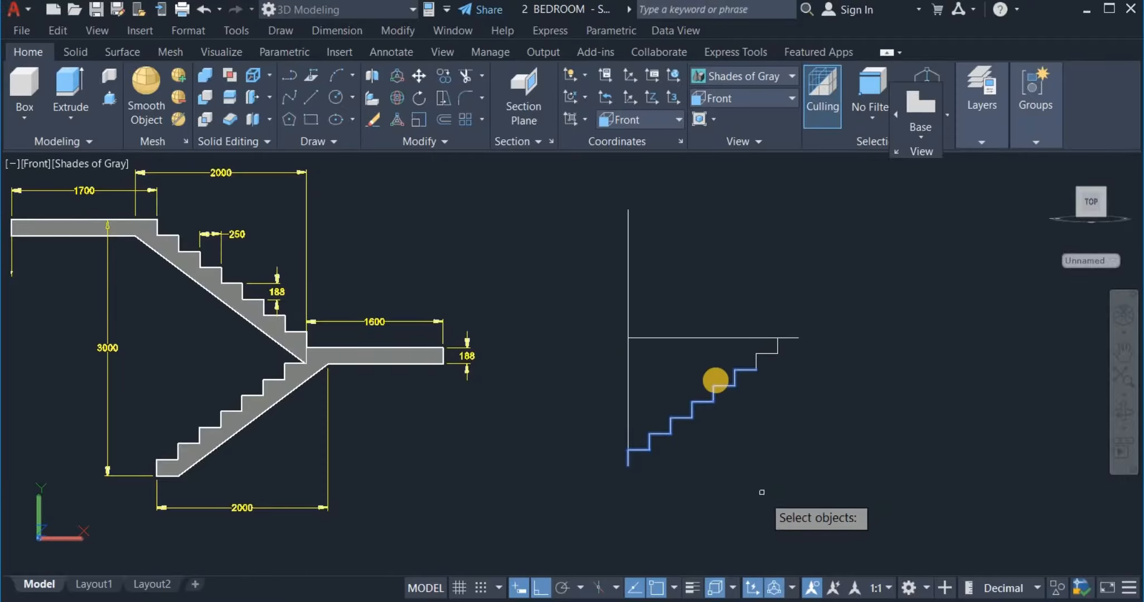
pyautogui.click(691, 289)
pyautogui.click(1006, 453)
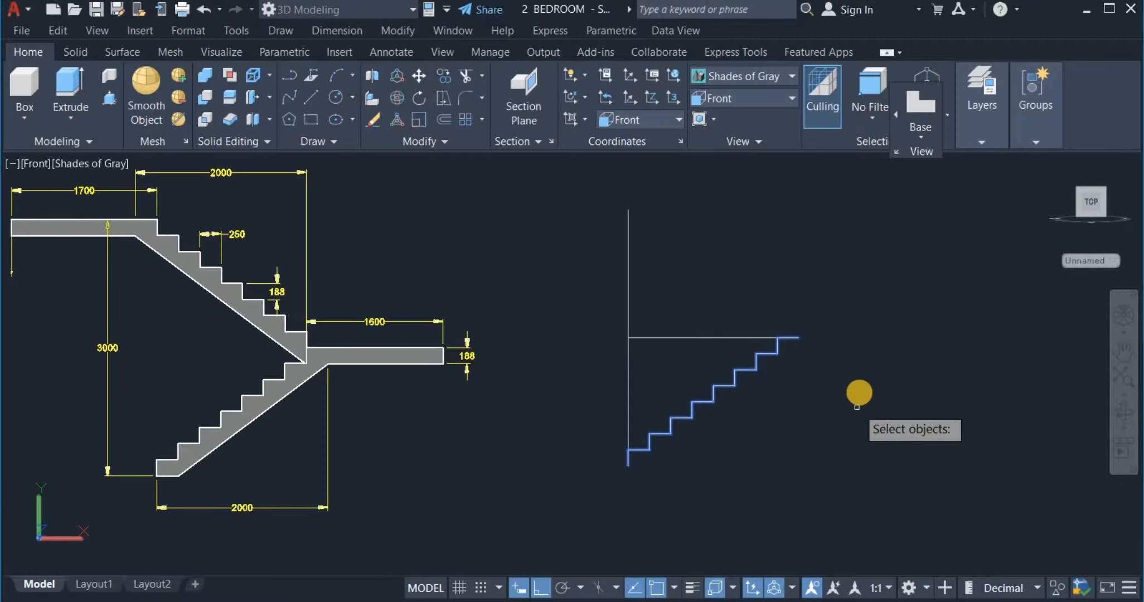
pyautogui.press('Return')
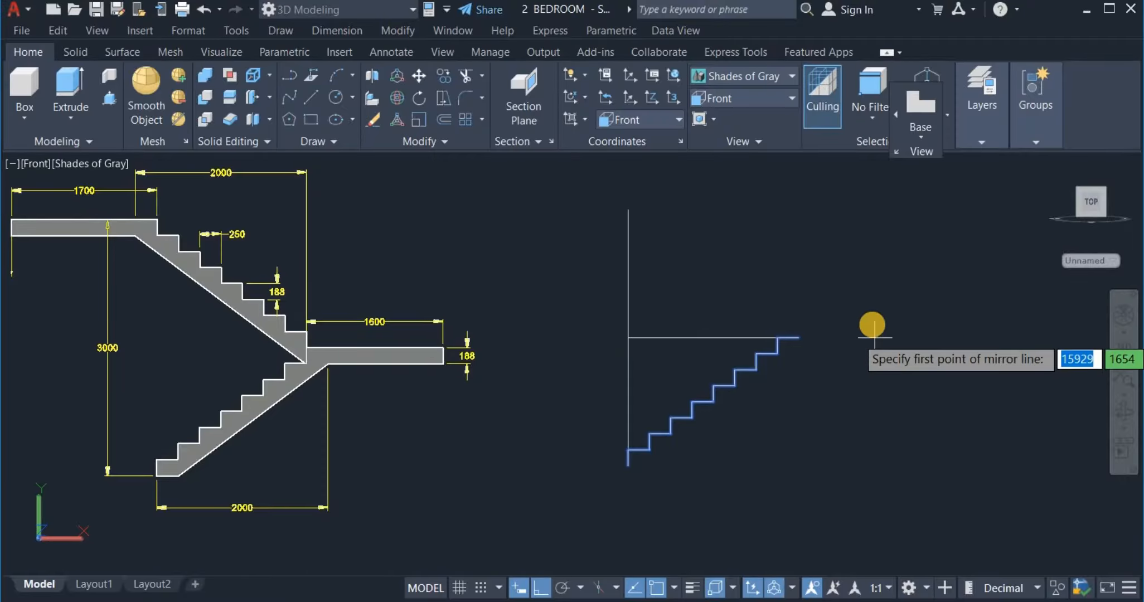
pyautogui.click(798, 339)
pyautogui.click(762, 368)
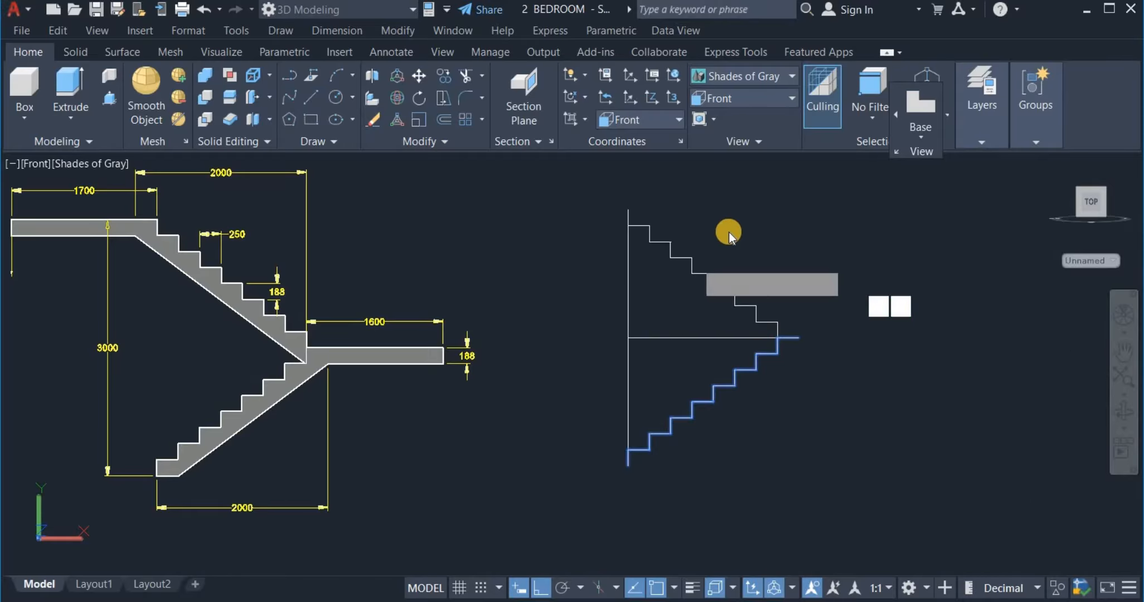
pyautogui.rightClick(729, 234)
pyautogui.click(744, 239)
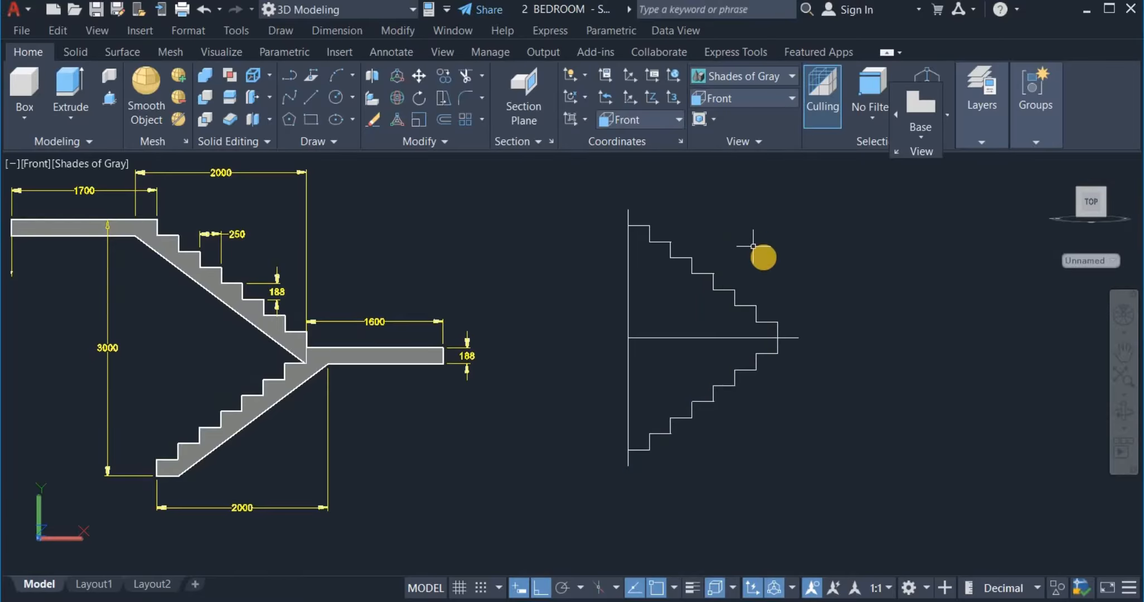
# Erase the vertical construction line along the outer ends of the two stepped flights.
pyautogui.click(646, 317)
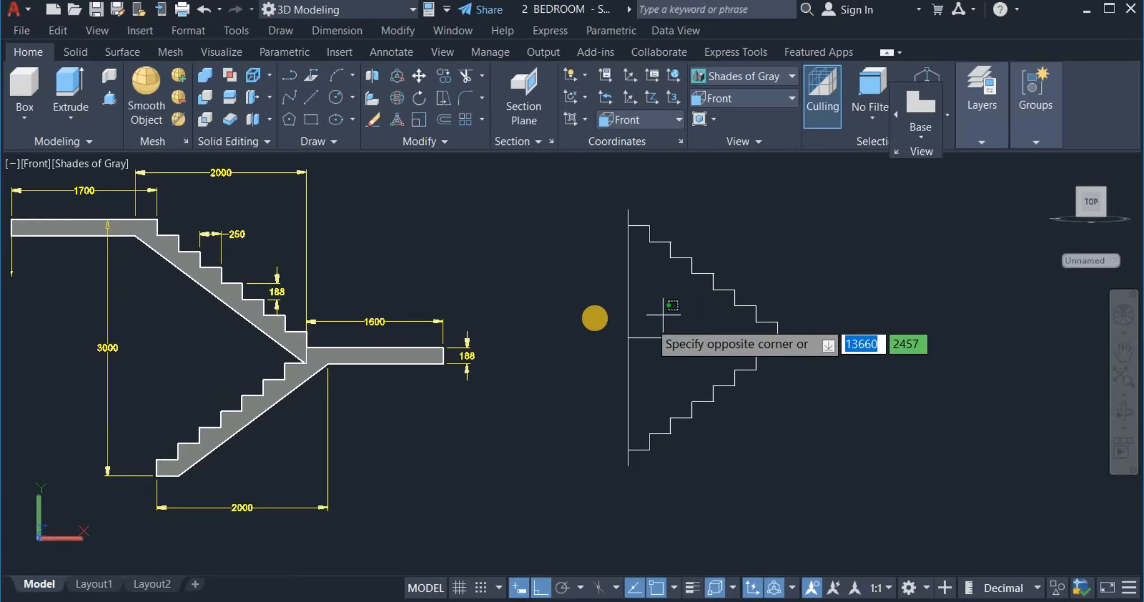
pyautogui.click(566, 312)
pyautogui.rightClick(566, 299)
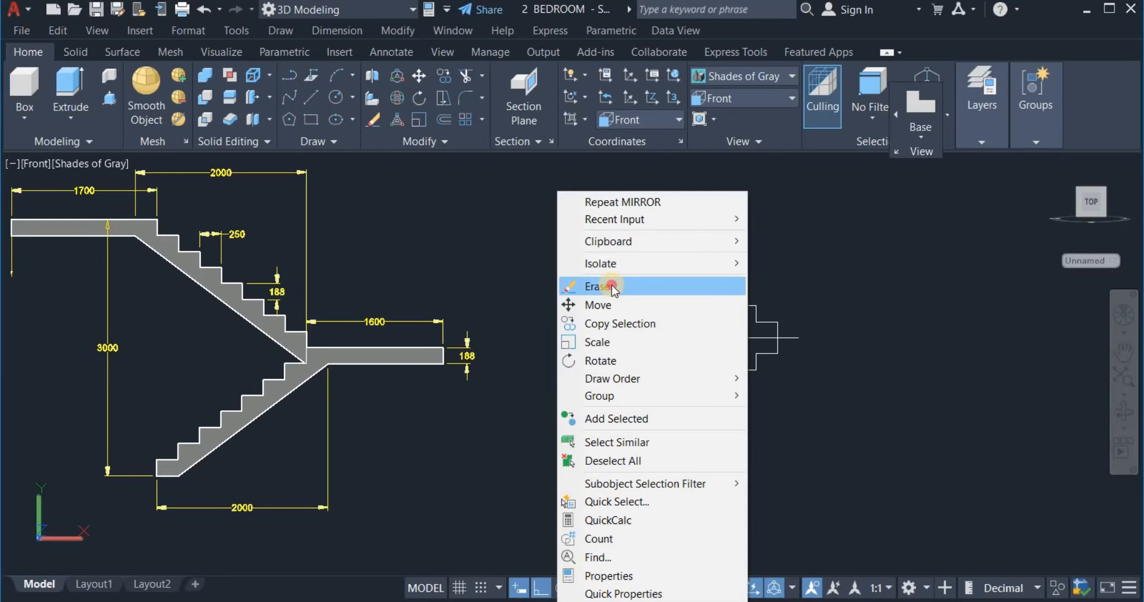
pyautogui.click(605, 286)
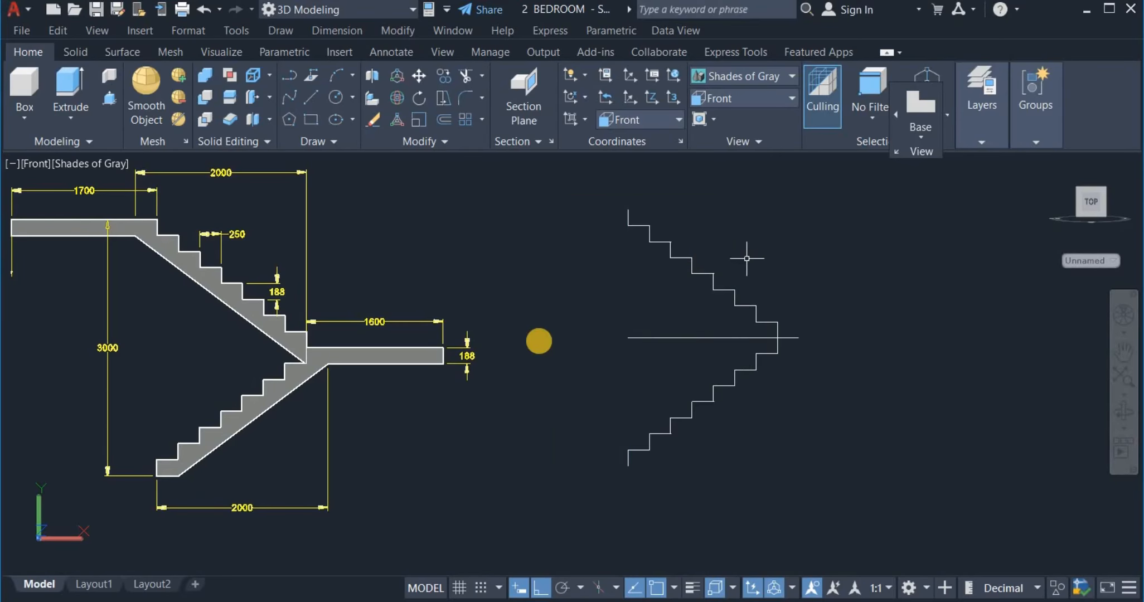
pyautogui.hotkey('ctrl', 'z')
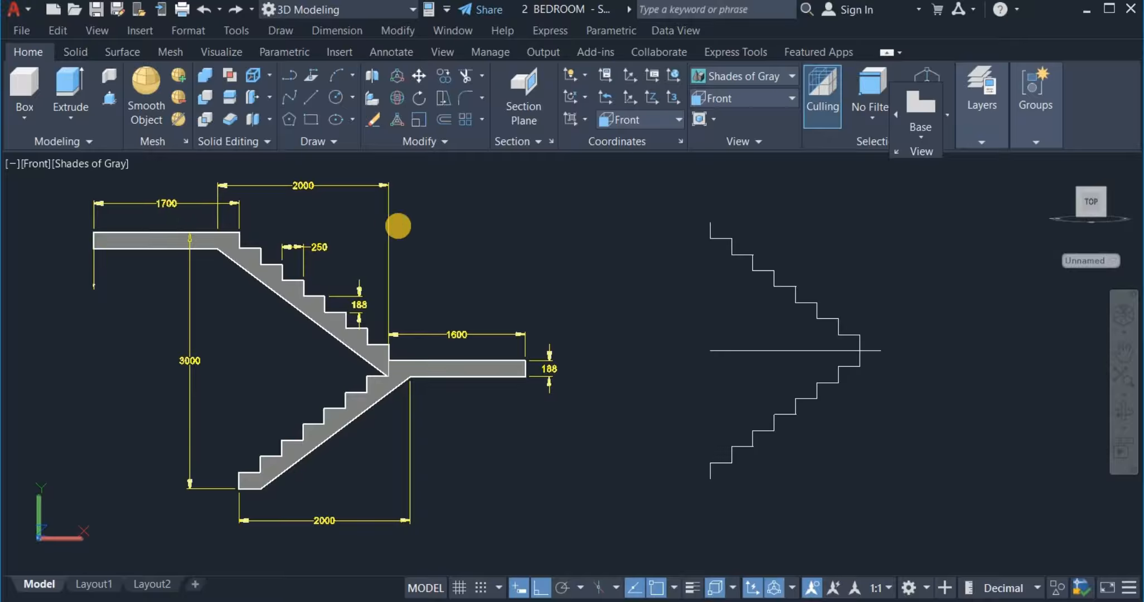
# Draw the 1700 mm long upper landing outline outward from the top of the upper flight, closing it at the foot of the top riser.
pyautogui.write('l')
pyautogui.press('Return')
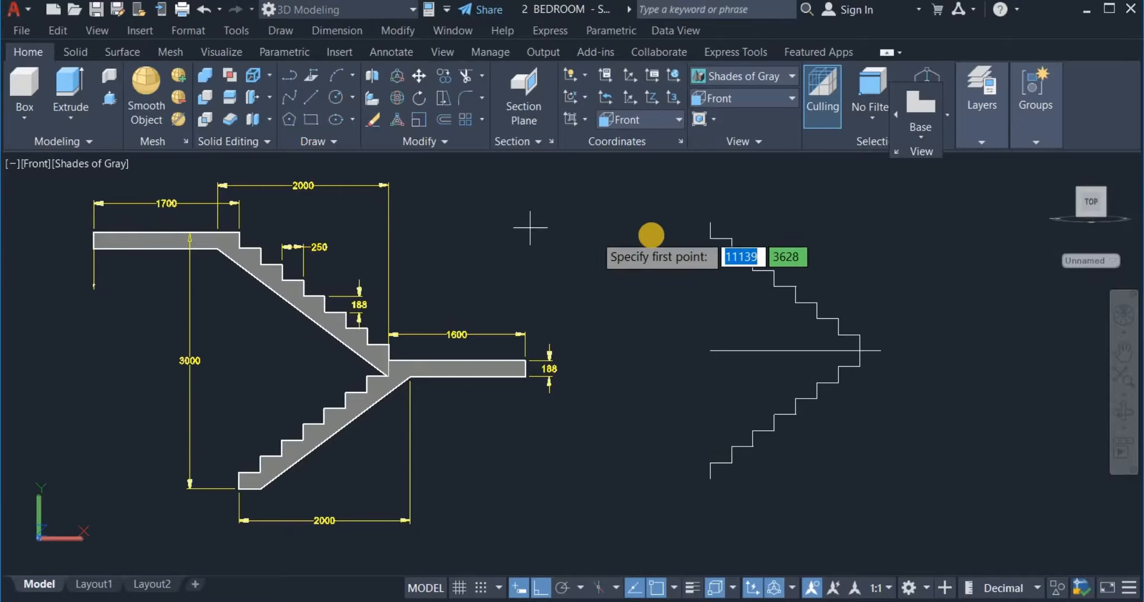
pyautogui.click(710, 222)
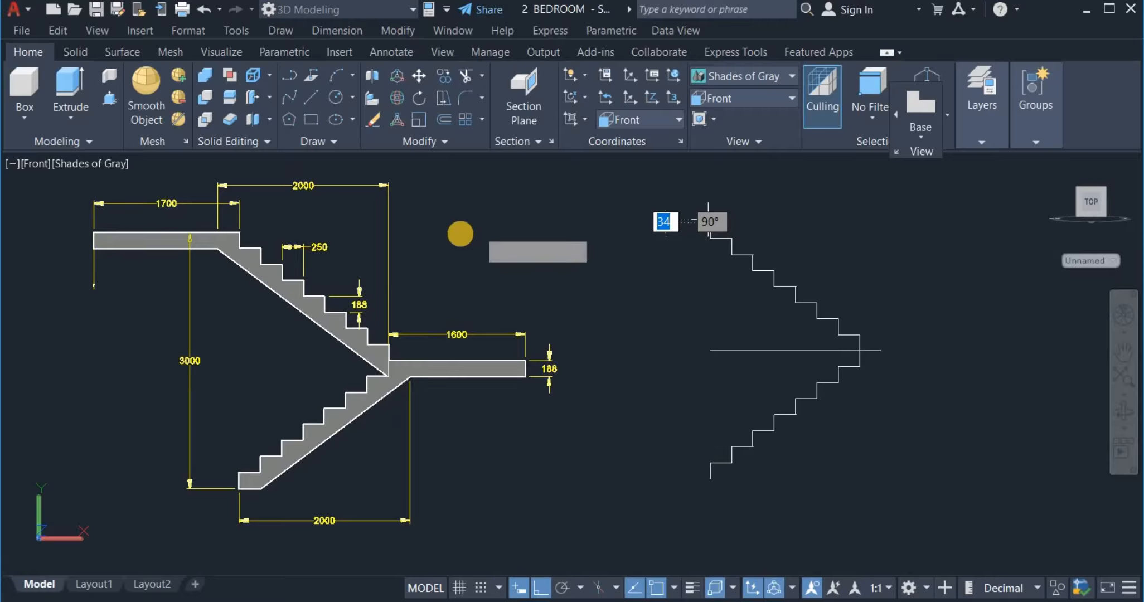
pyautogui.write('1')
pyautogui.write('225')
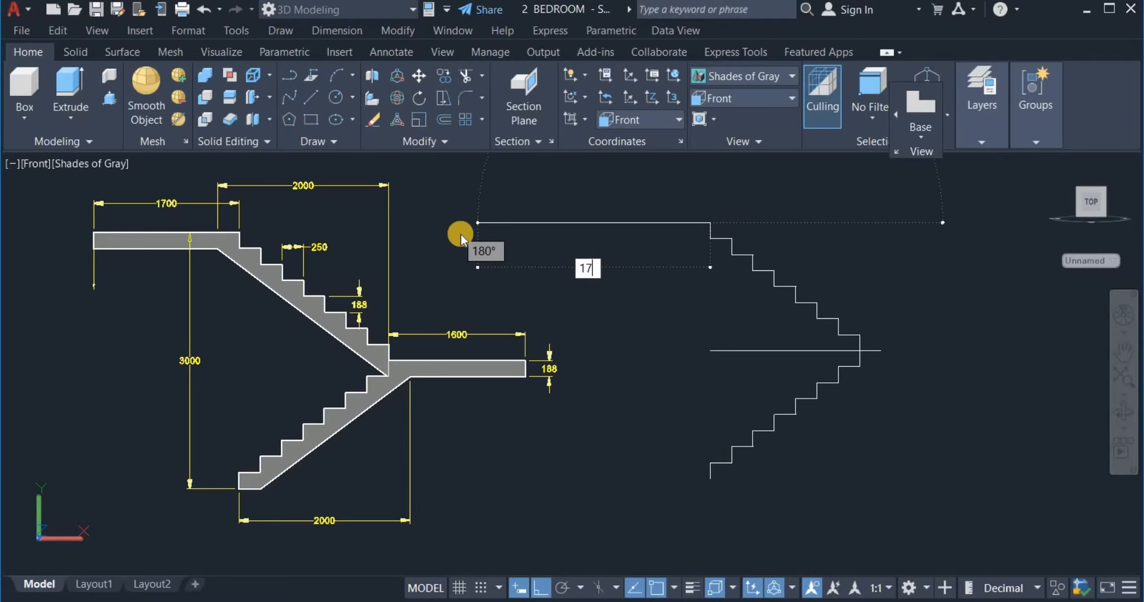
pyautogui.press('Return')
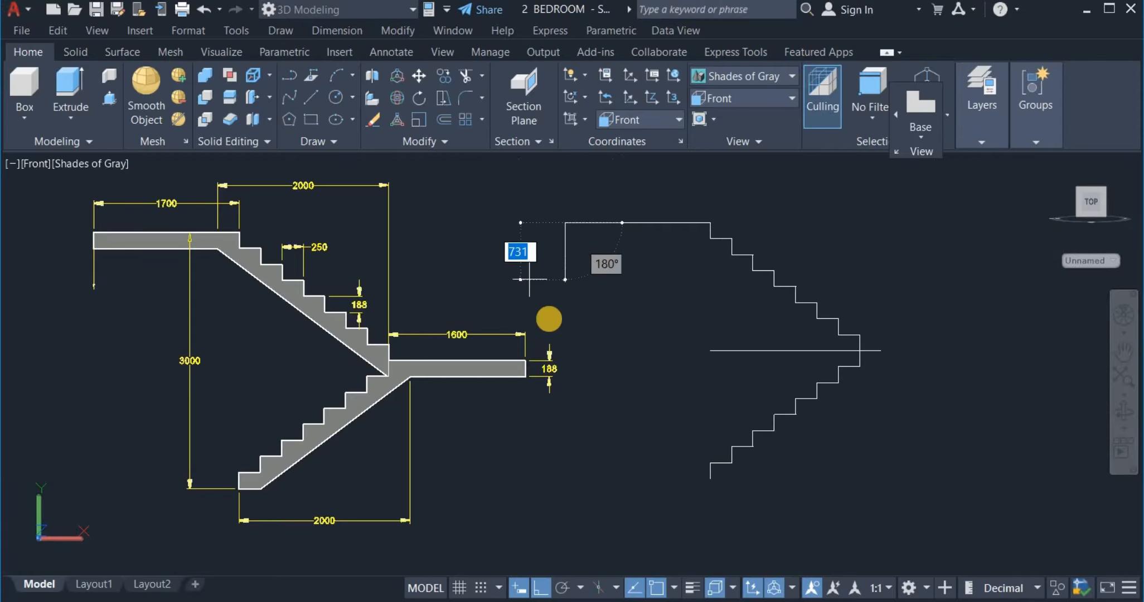
pyautogui.click(571, 244)
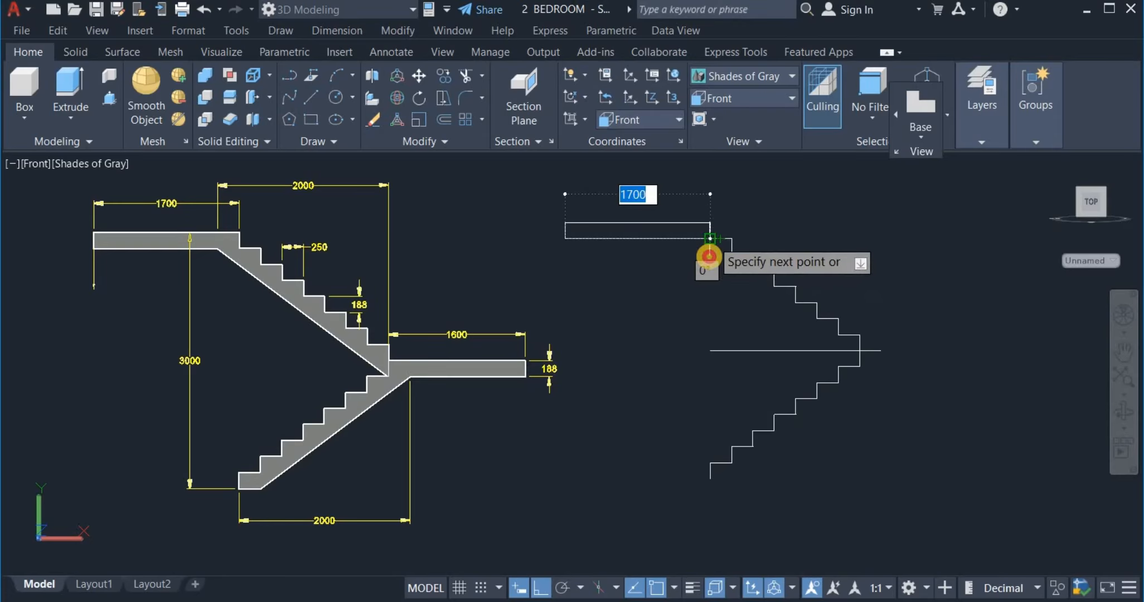
pyautogui.click(709, 256)
pyautogui.rightClick(692, 288)
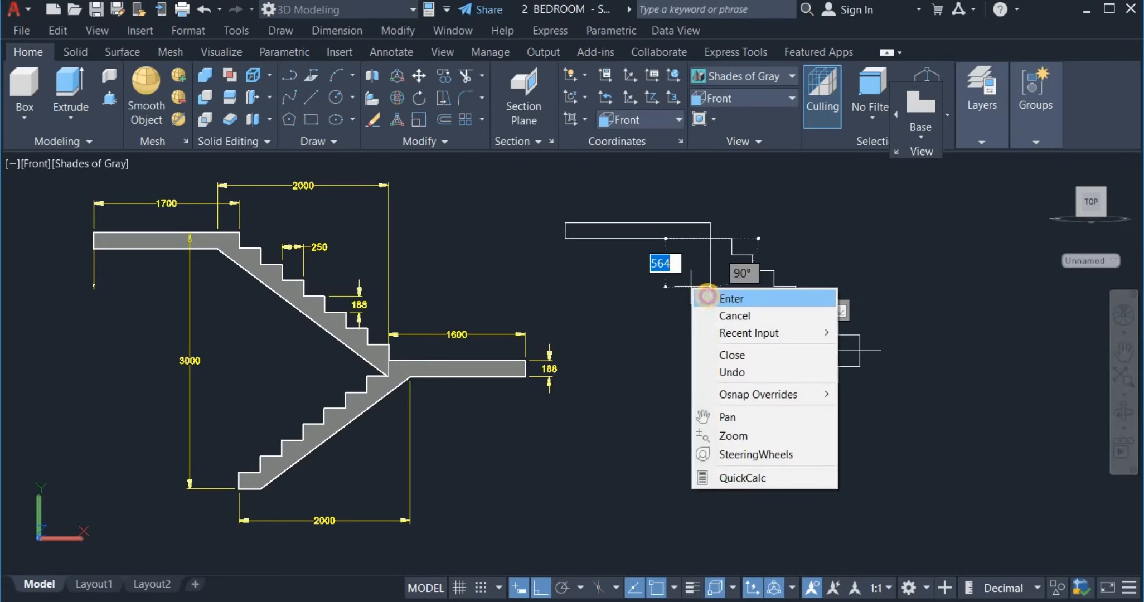
pyautogui.click(707, 297)
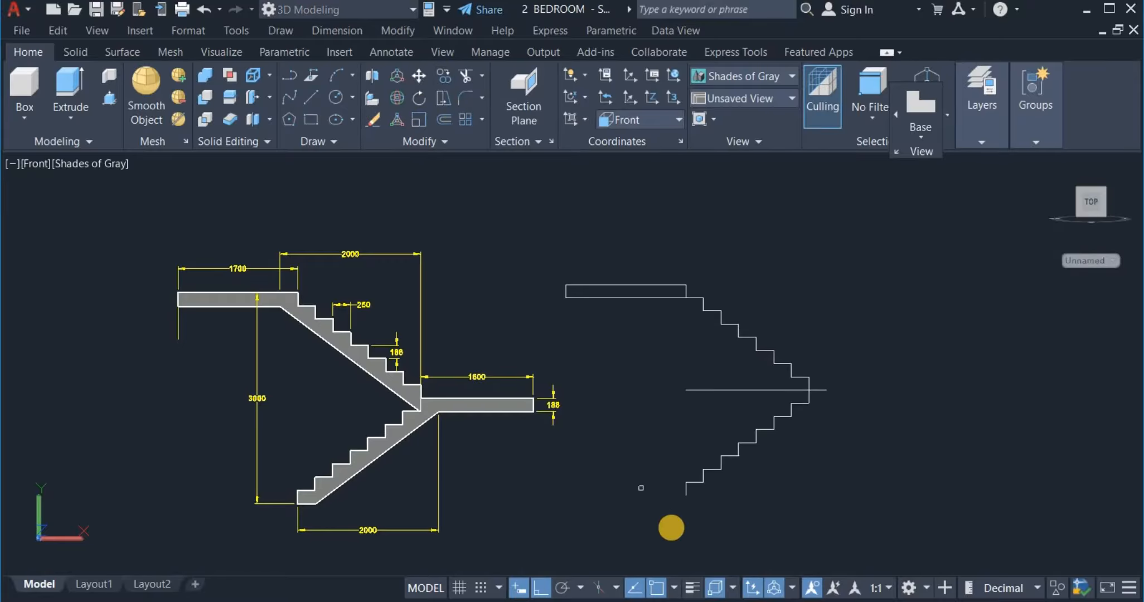
# Copy the lowest tread straight down to the foot of the first riser to form the lower flight's base.
pyautogui.click(694, 484)
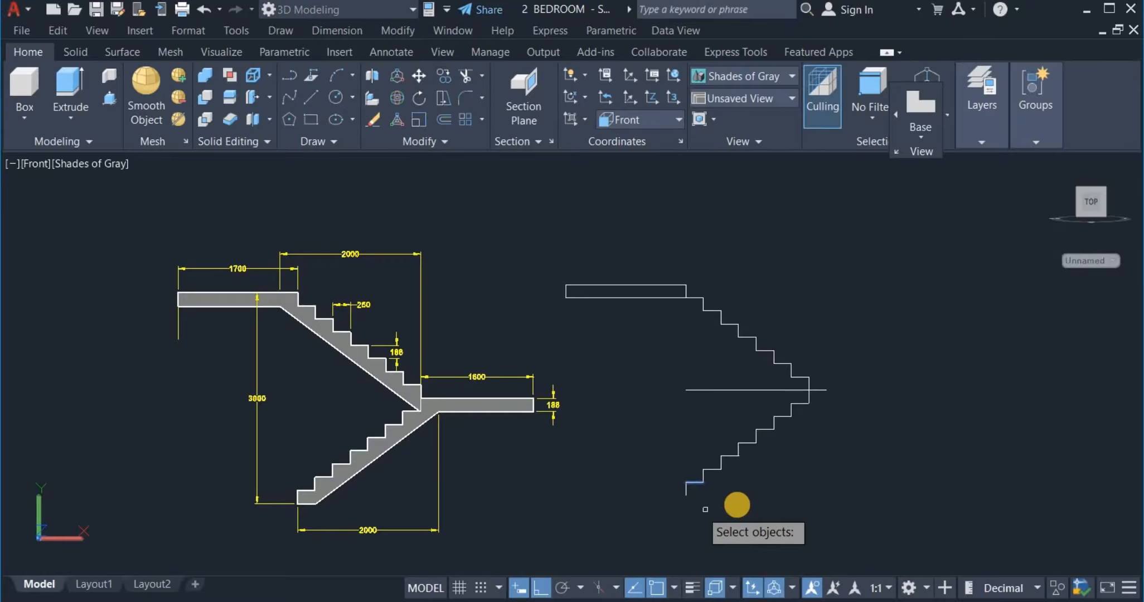
pyautogui.press('Return')
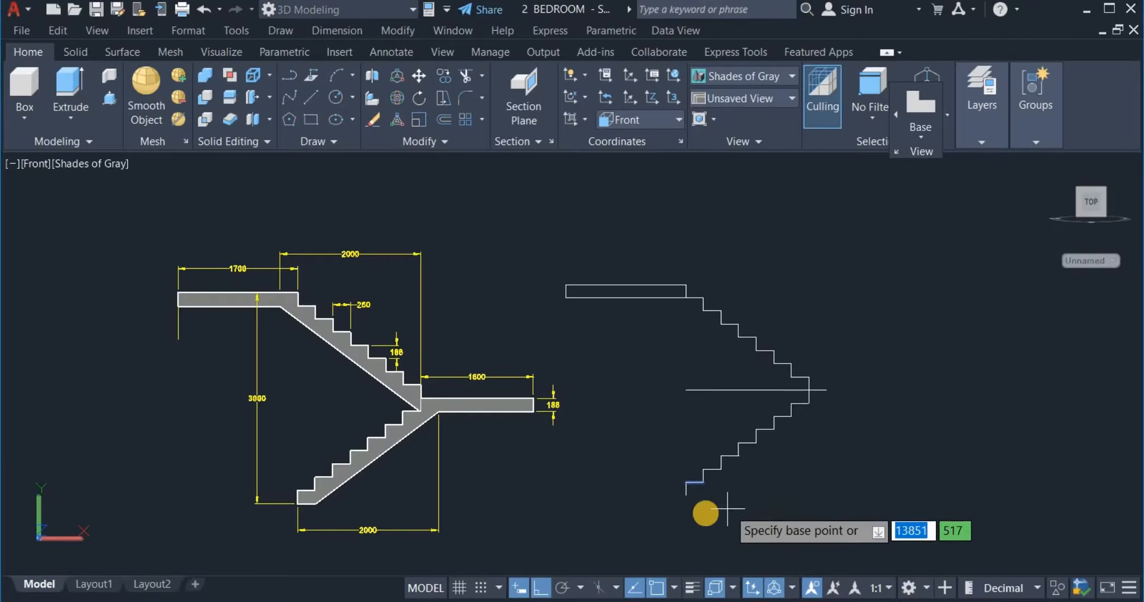
pyautogui.click(685, 482)
pyautogui.scroll(4, 679, 498)
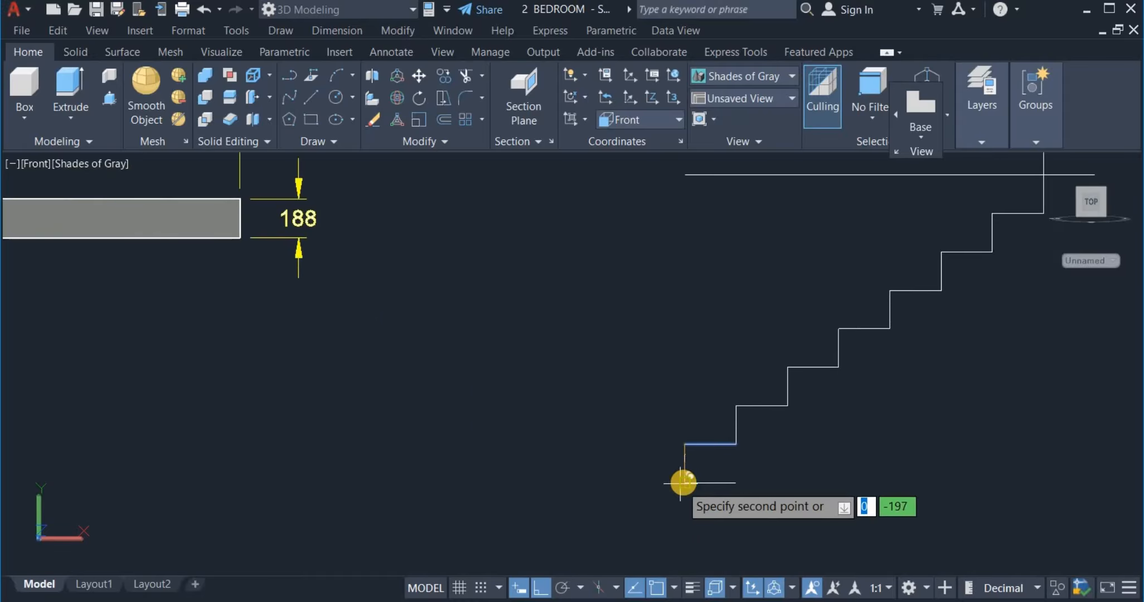
pyautogui.scroll(-4, 639, 512)
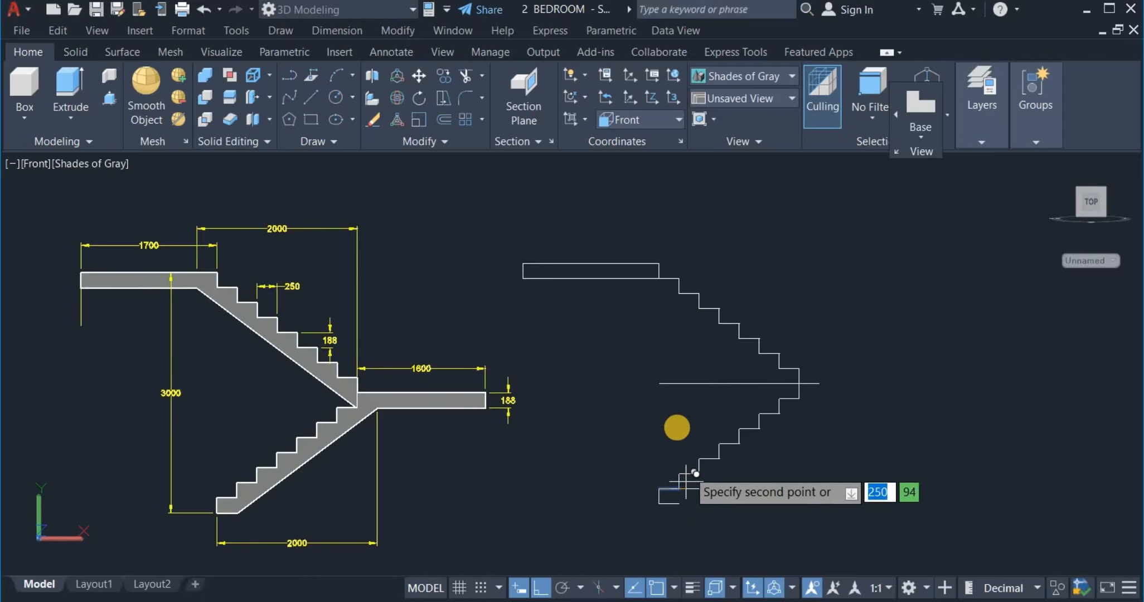
pyautogui.rightClick(677, 429)
pyautogui.click(715, 219)
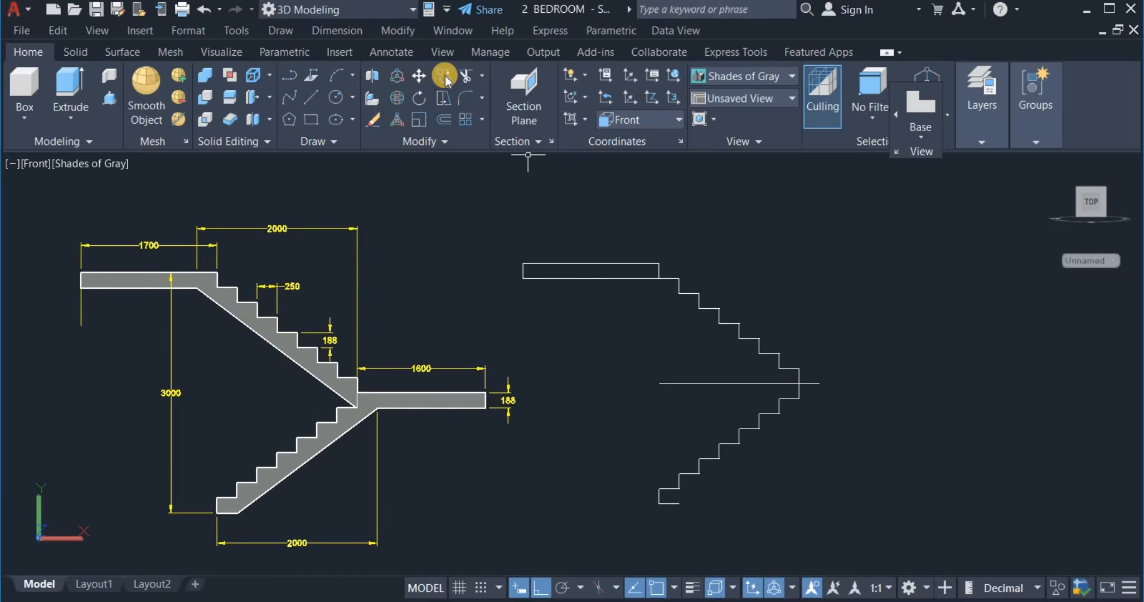
# Copy the lower flight's last riser horizontally to the outer end of the horizontal construction line.
pyautogui.press('Return')
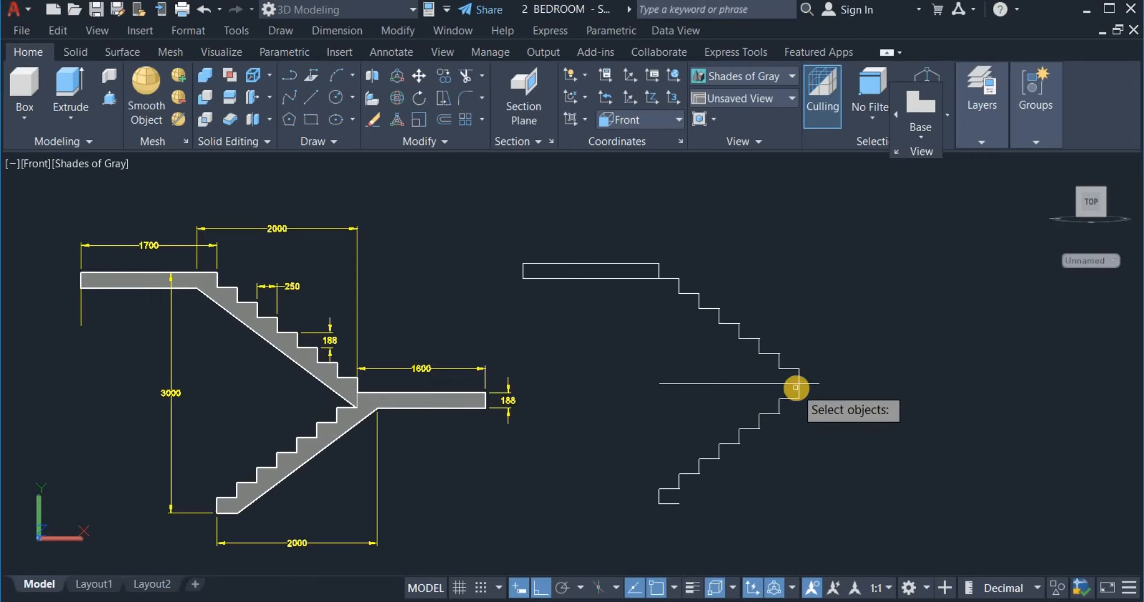
pyautogui.click(798, 389)
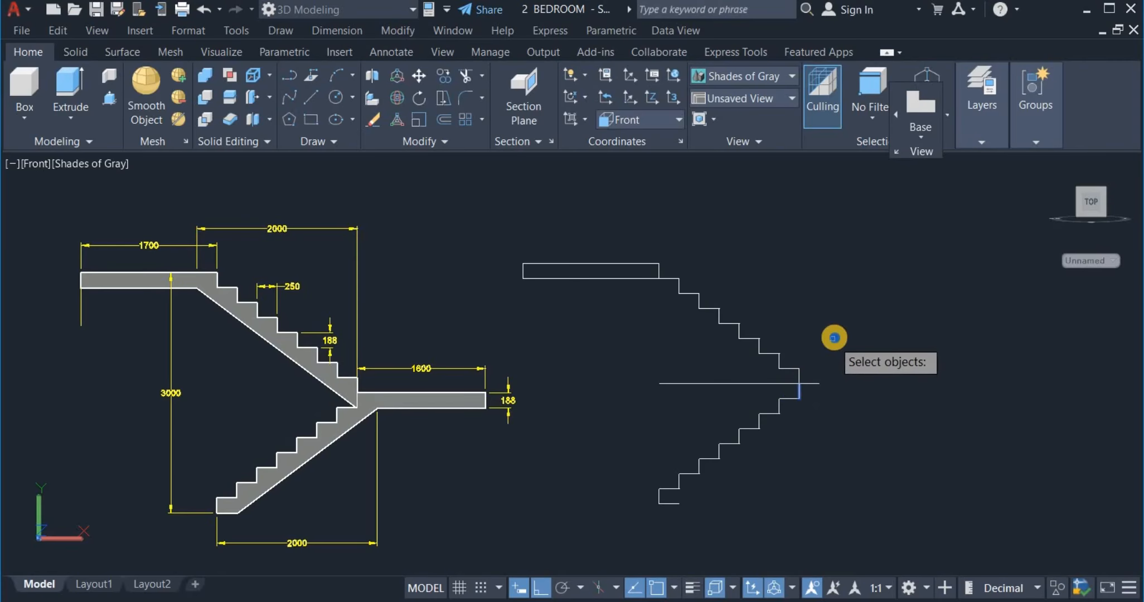
pyautogui.press('Return')
pyautogui.click(800, 385)
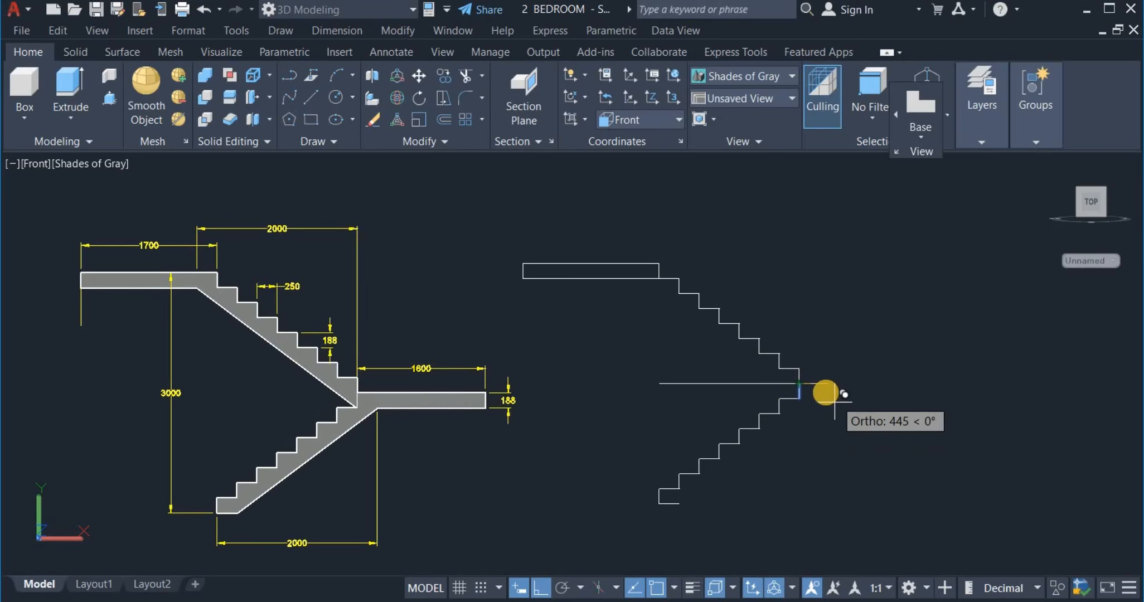
pyautogui.rightClick(851, 329)
pyautogui.click(869, 331)
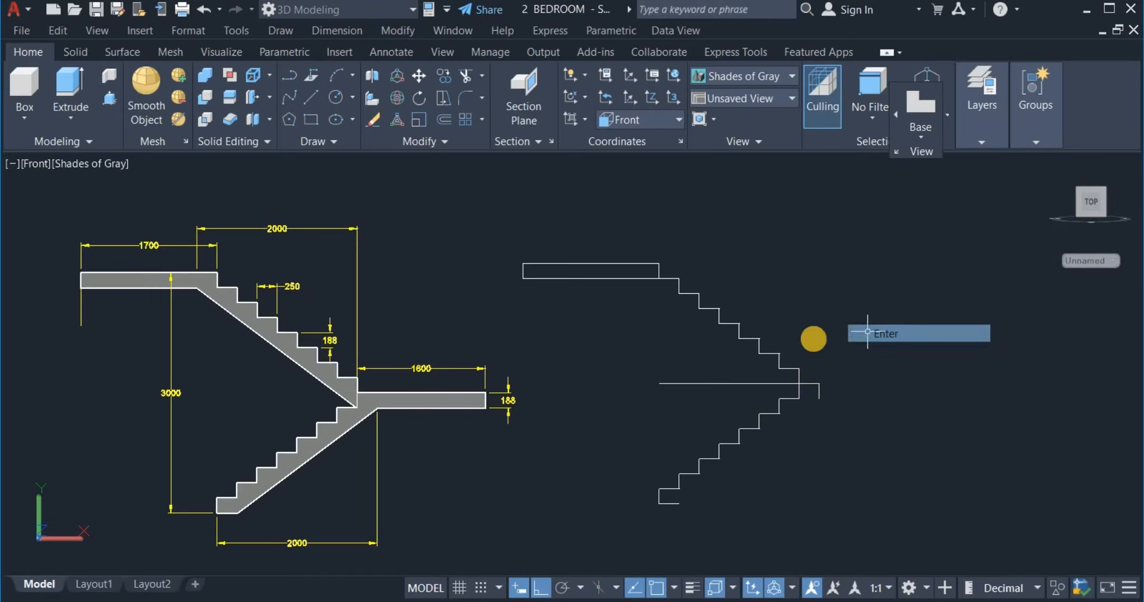
# Draw the lower flight's sloped underside from the end of the base line to the lower end of the copied riser.
pyautogui.click(313, 98)
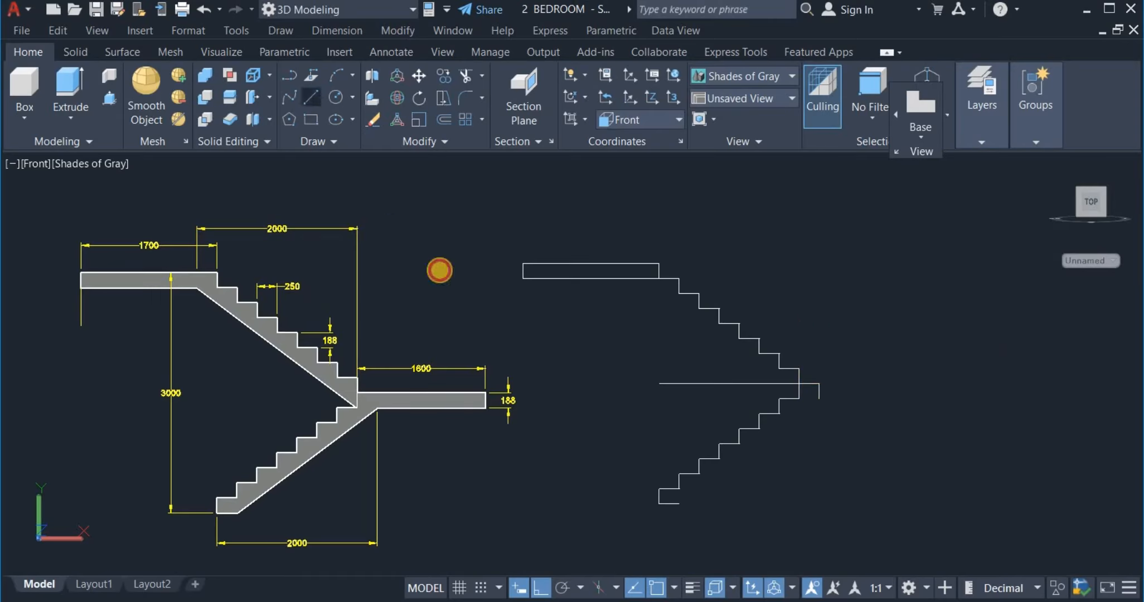
pyautogui.click(679, 503)
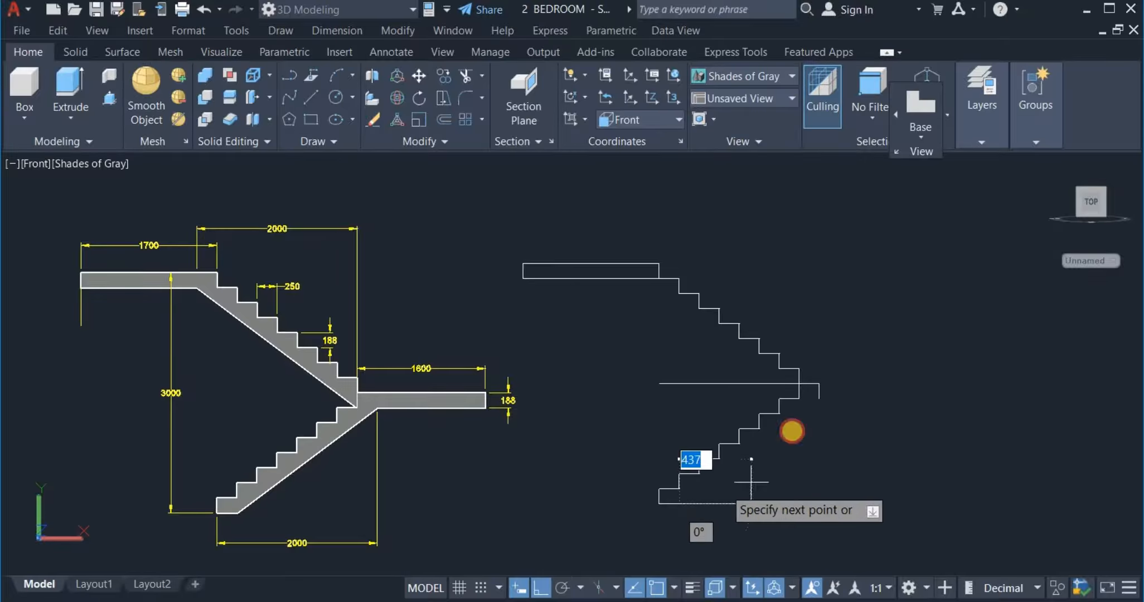
pyautogui.click(817, 399)
pyautogui.rightClick(825, 329)
pyautogui.click(852, 341)
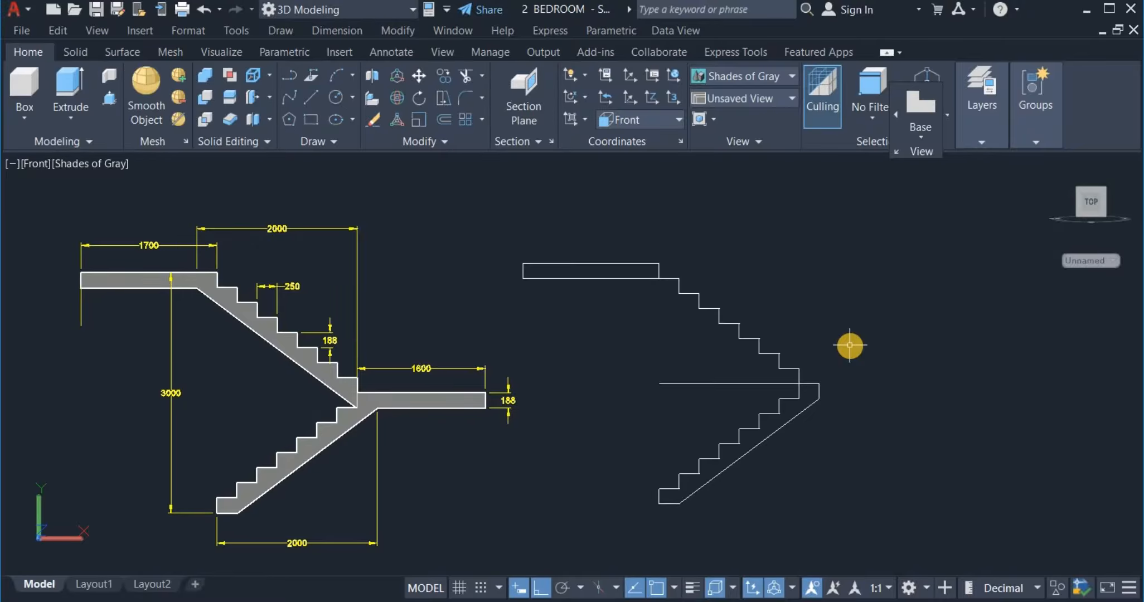
# Draw the intermediate landing as a 1600 by 188 mm rectangle starting from the upper end of the copied riser.
pyautogui.scroll(1, 440, 442)
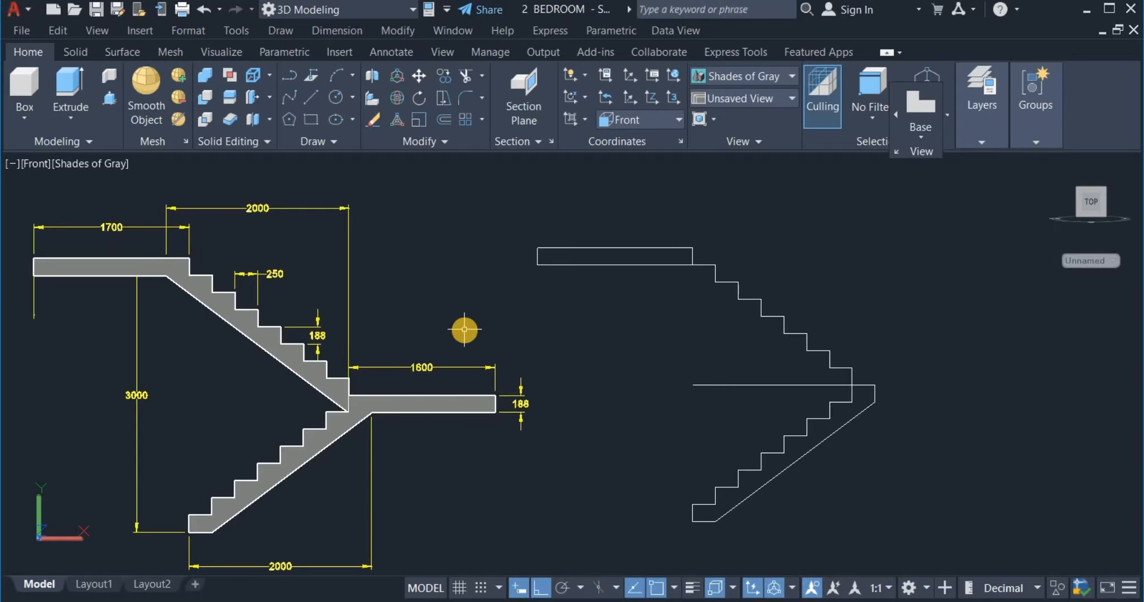
pyautogui.click(311, 119)
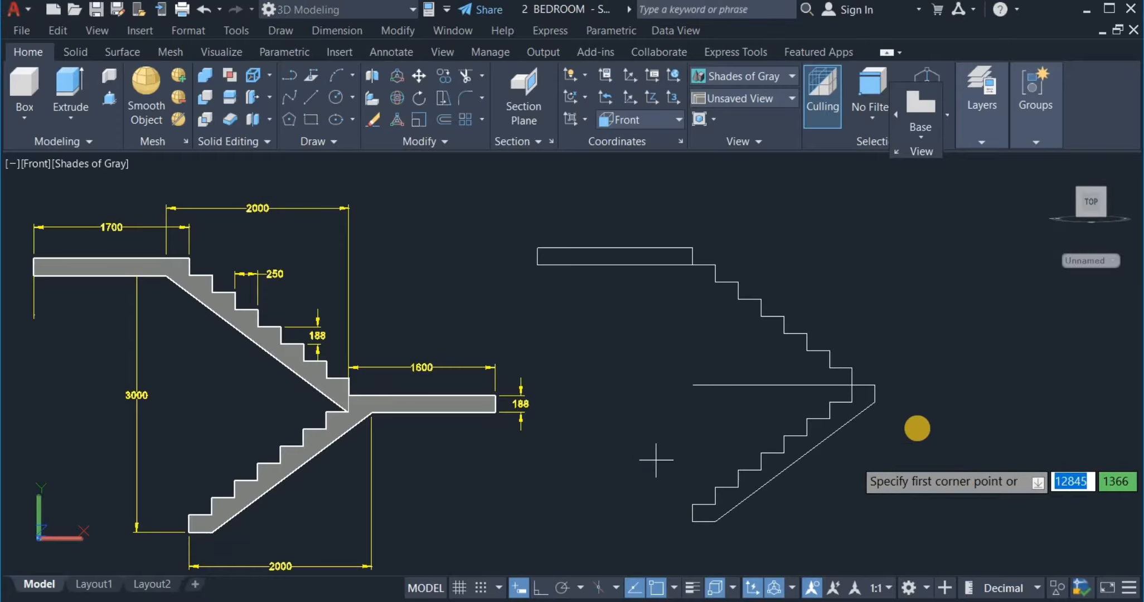
pyautogui.click(874, 385)
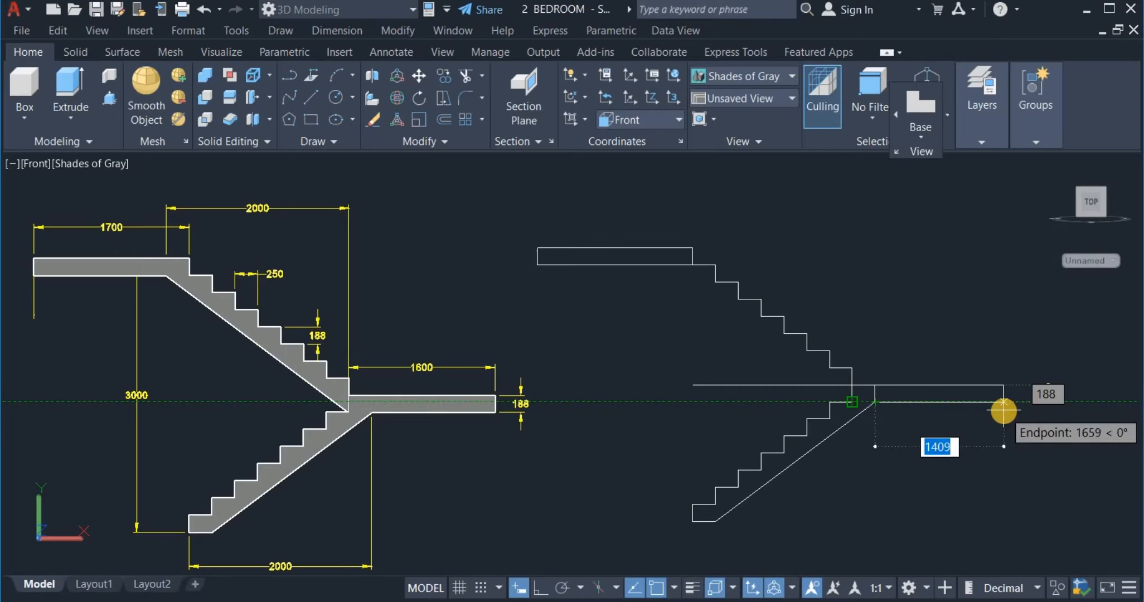
pyautogui.write('16')
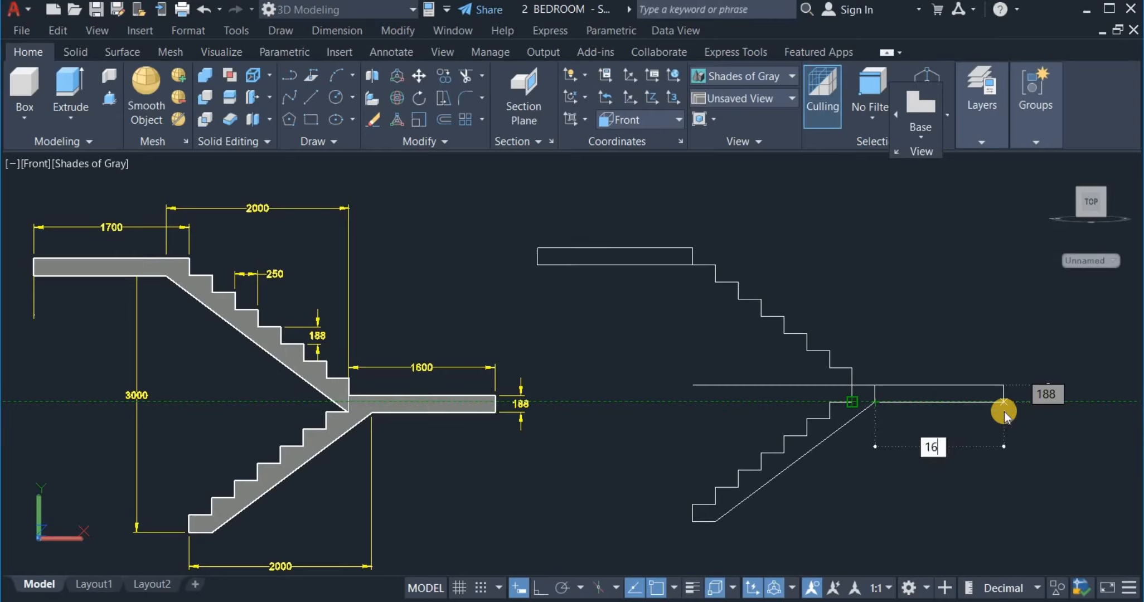
pyautogui.write('00')
pyautogui.press('Return')
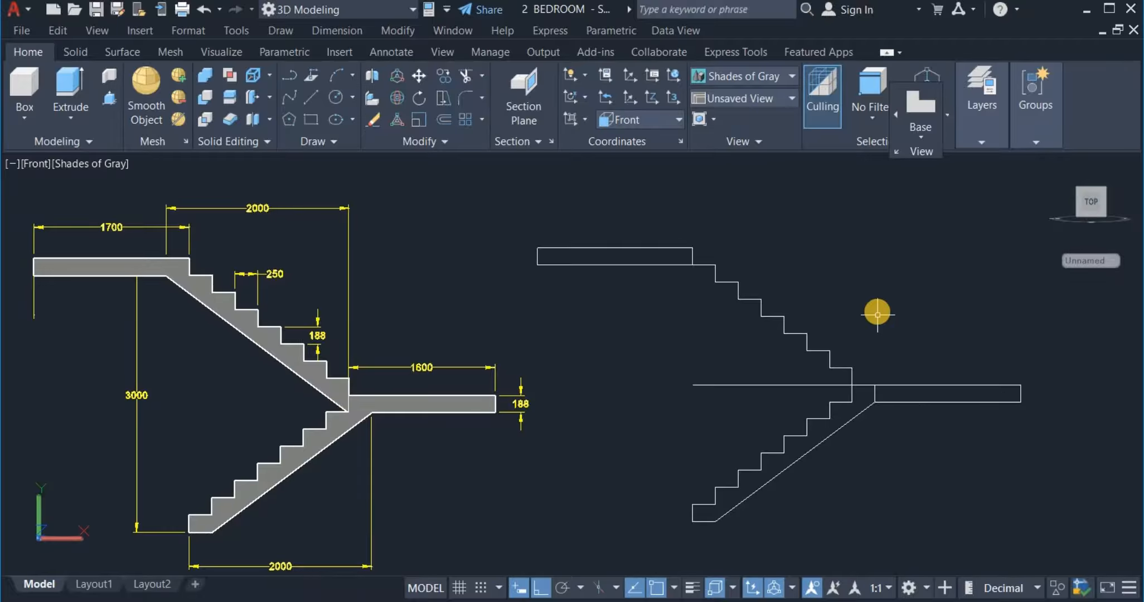
# Erase the horizontal construction line running between the two flights.
pyautogui.click(755, 405)
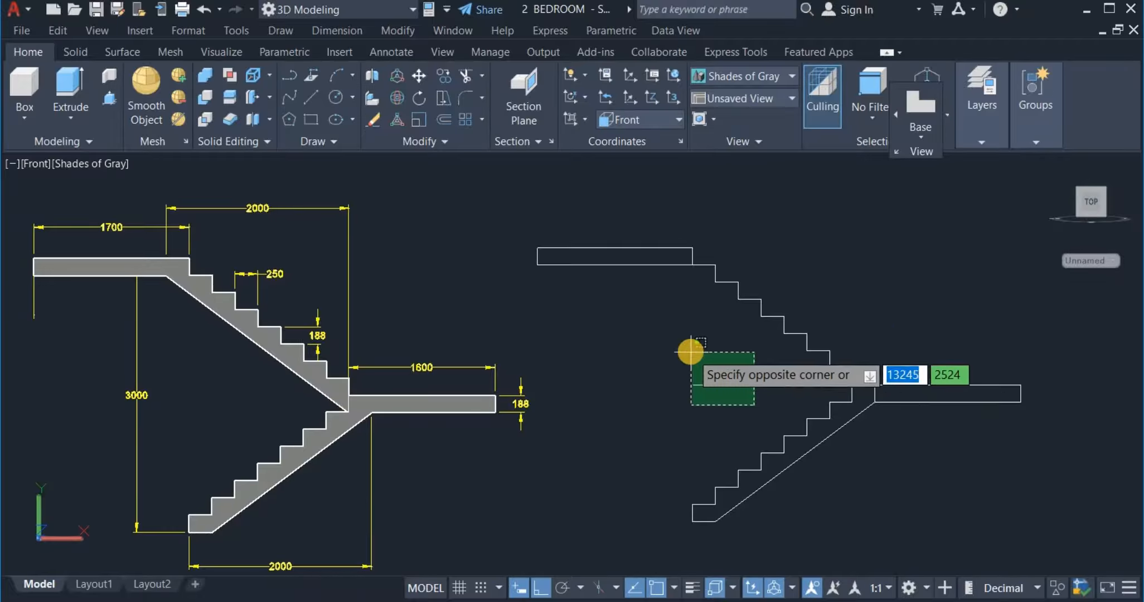
pyautogui.click(690, 351)
pyautogui.rightClick(674, 350)
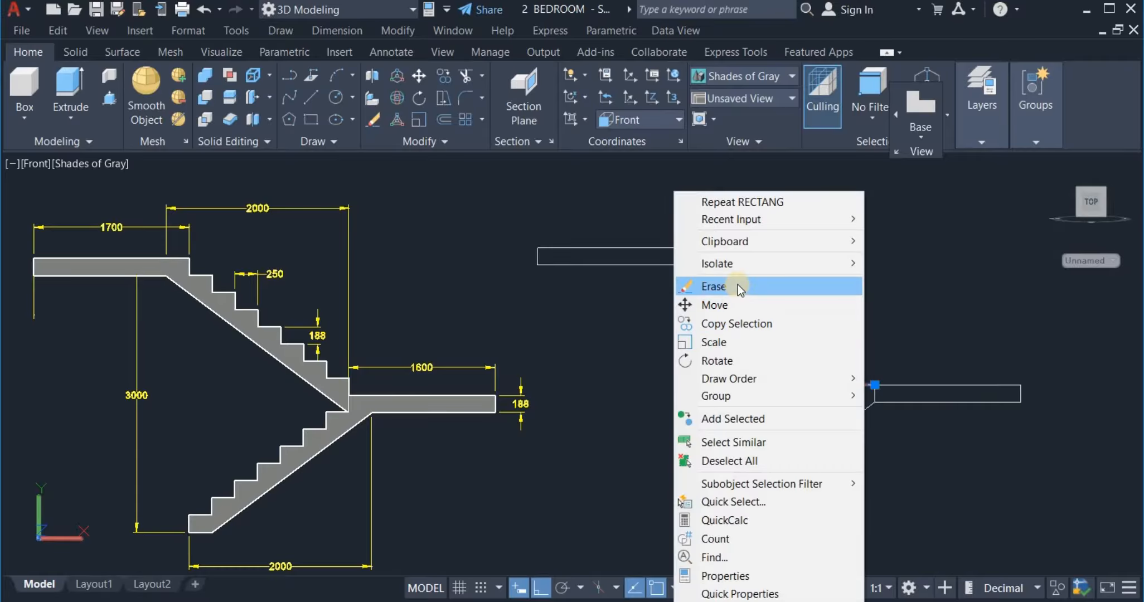
pyautogui.click(714, 286)
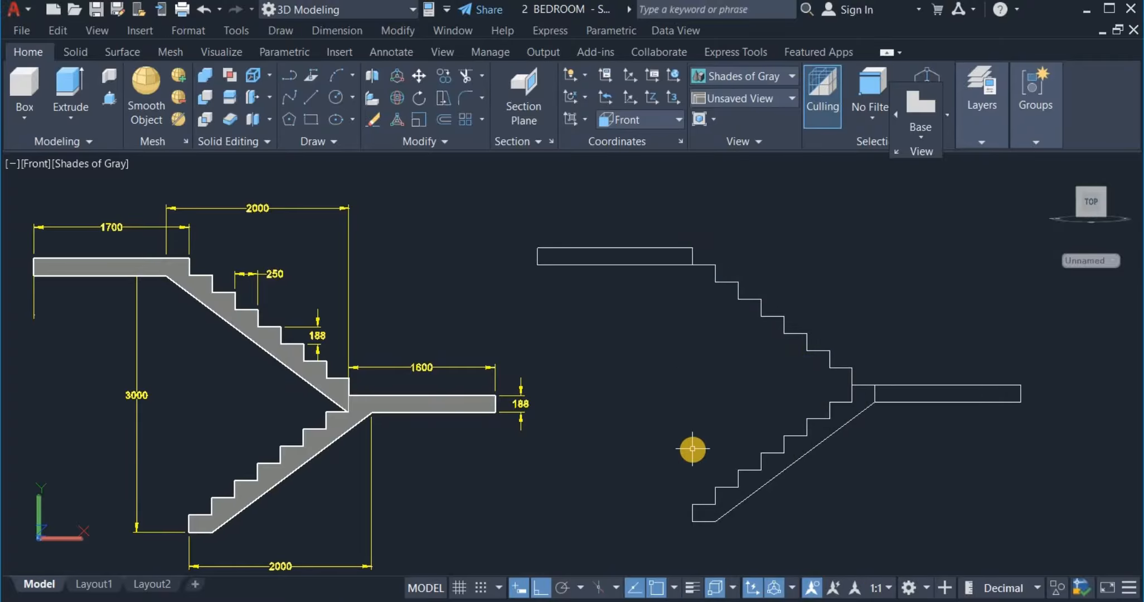
pyautogui.scroll(2, 897, 417)
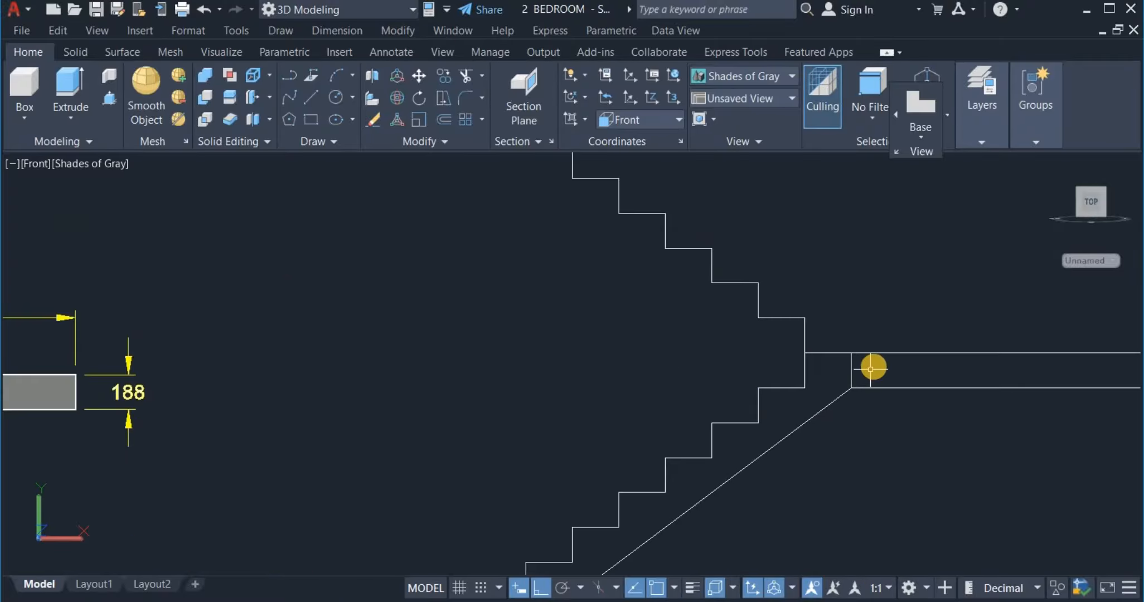
pyautogui.click(876, 364)
pyautogui.click(836, 341)
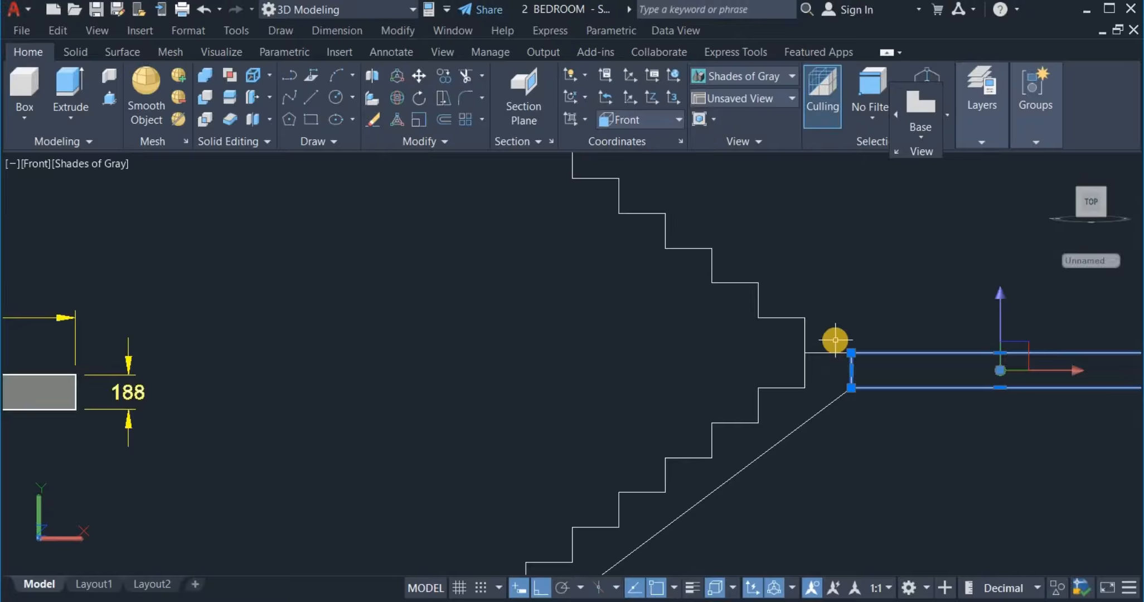
pyautogui.press('Escape')
pyautogui.scroll(-3, 635, 401)
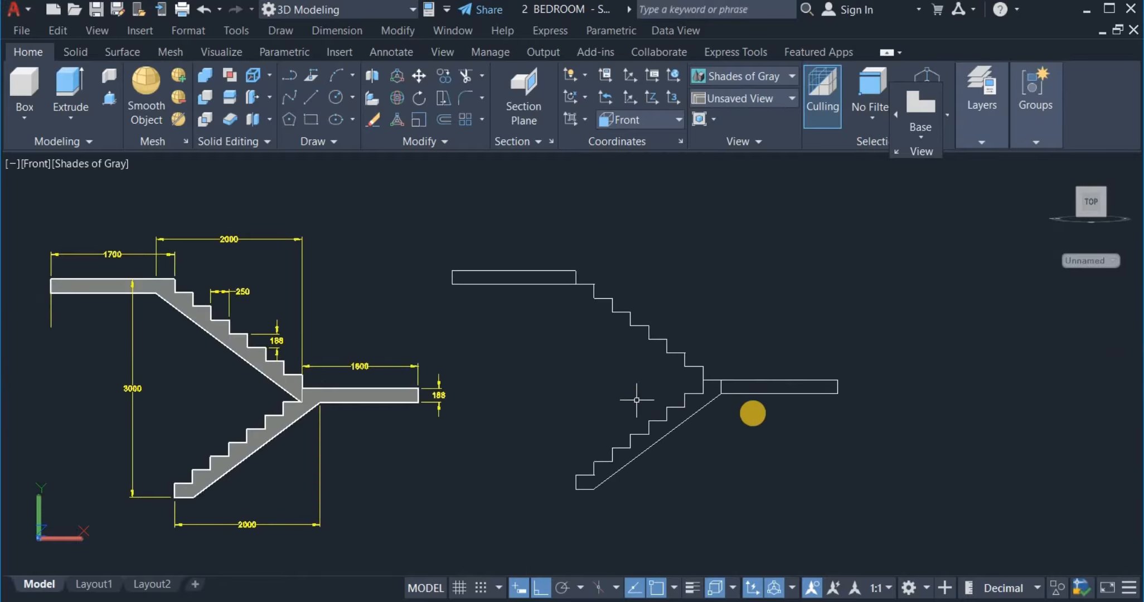
# Explode the intermediate landing rectangle into separate lines.
pyautogui.click(444, 142)
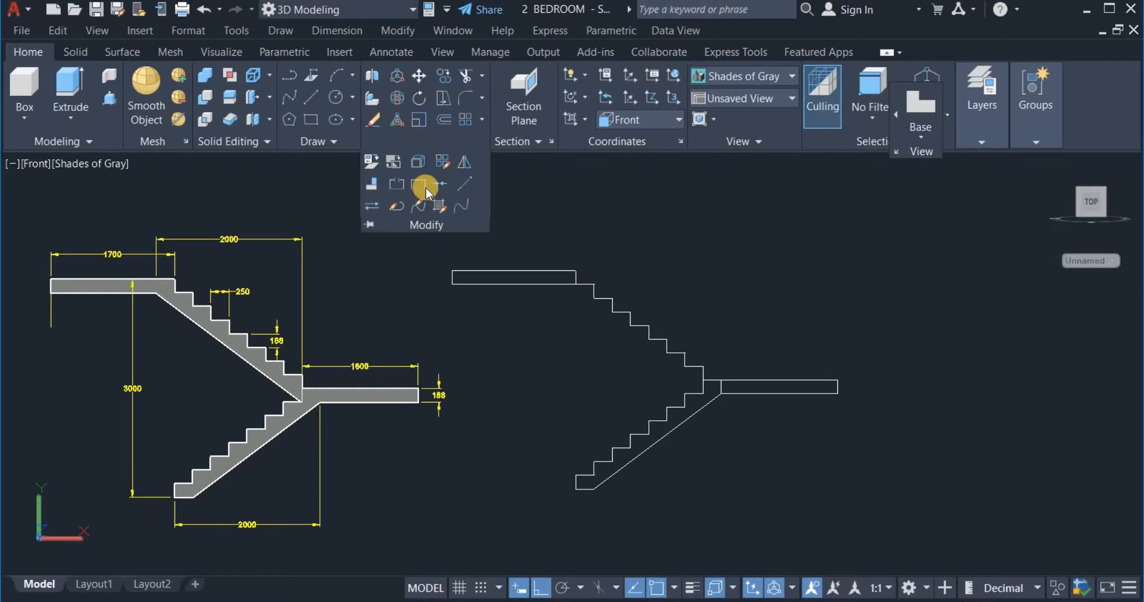
pyautogui.click(418, 162)
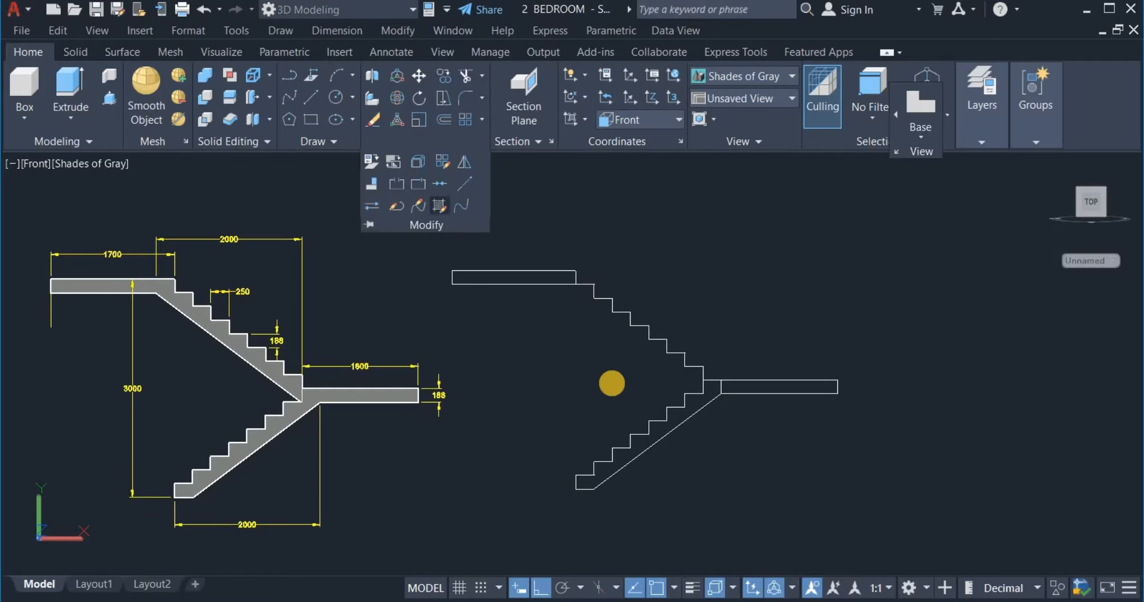
pyautogui.click(813, 389)
pyautogui.press('Return')
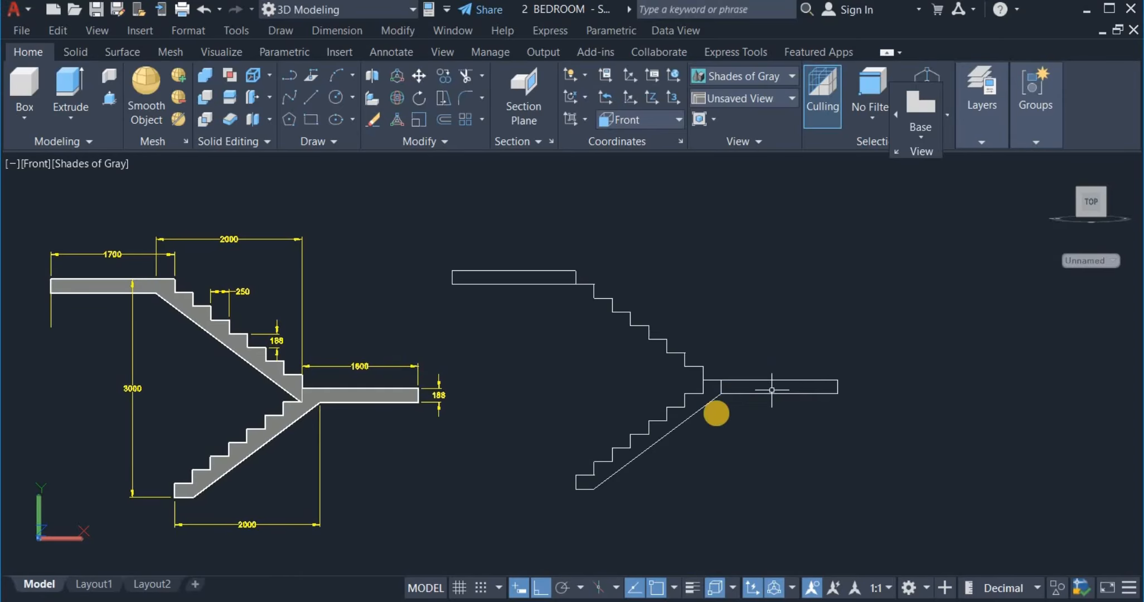
# Erase the vertical lines at the landing's inner end, where the lower flight's sloped underside meets it.
pyautogui.scroll(6, 714, 411)
pyautogui.click(781, 314)
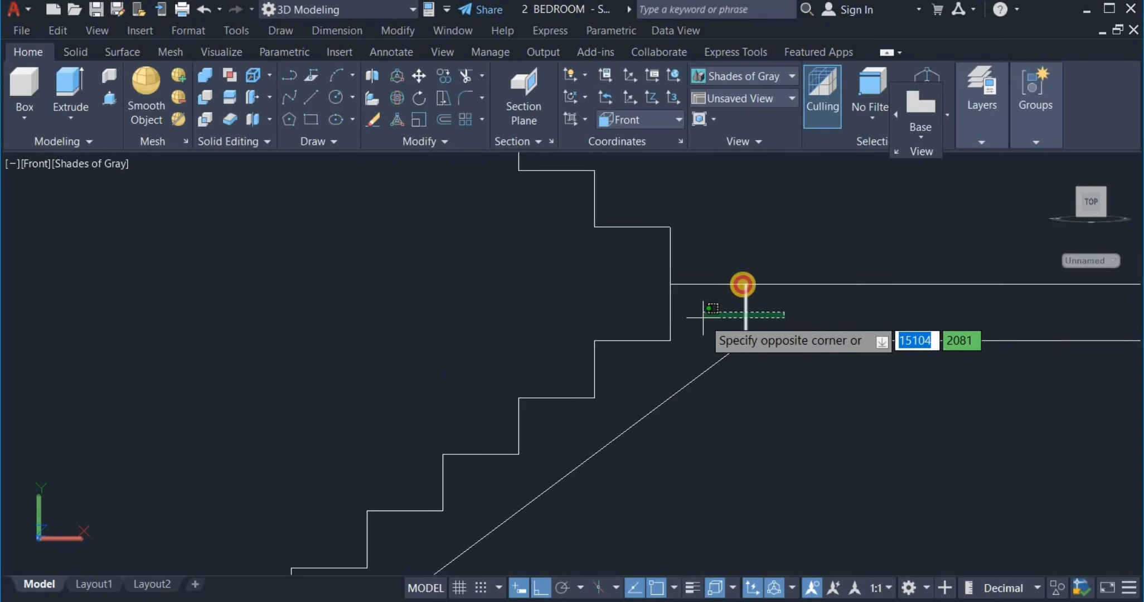
pyautogui.click(743, 285)
pyautogui.rightClick(800, 228)
pyautogui.click(848, 306)
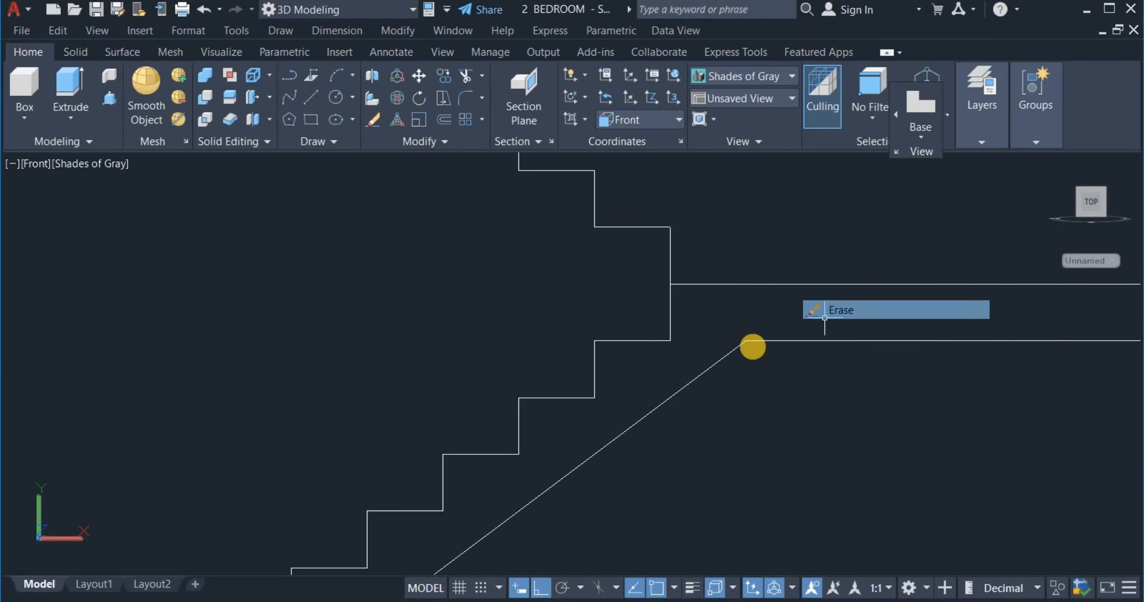
pyautogui.scroll(-4, 747, 357)
pyautogui.scroll(-2, 747, 363)
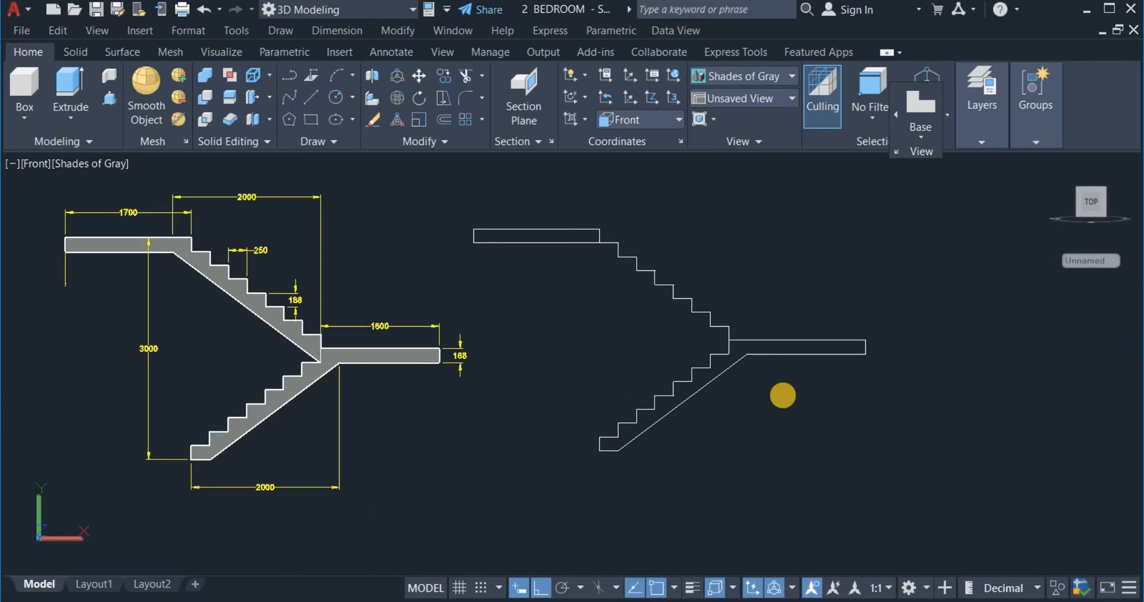
pyautogui.moveTo(783, 395); pyautogui.dragTo(809, 429, button='middle')
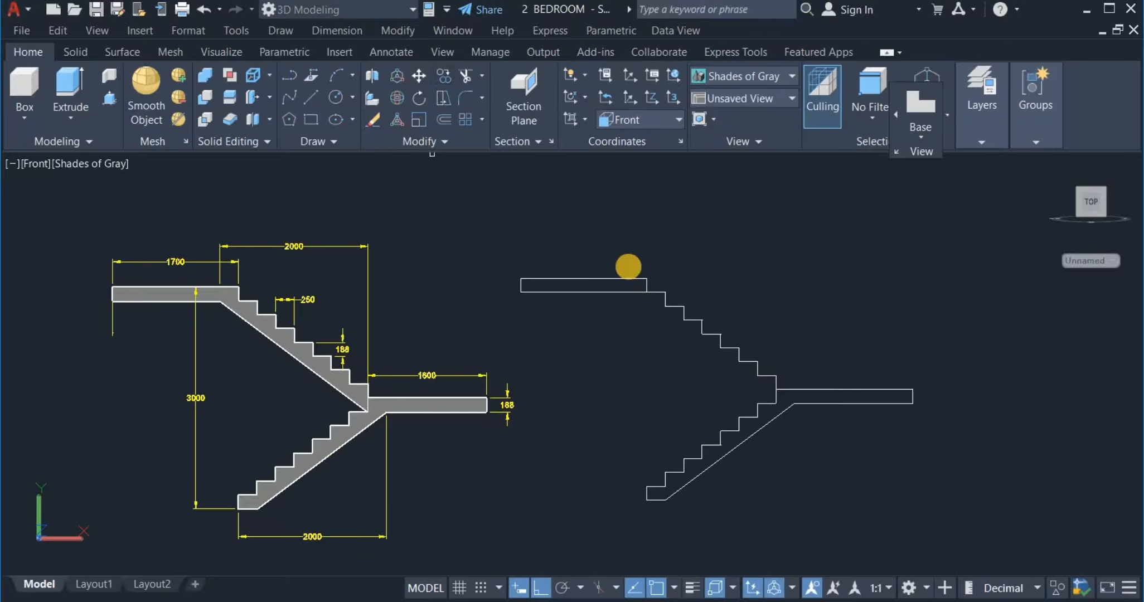
# Copy the upper flight's first tread from its outer end to the upper landing's top corner, along the landing's top edge.
pyautogui.click(656, 291)
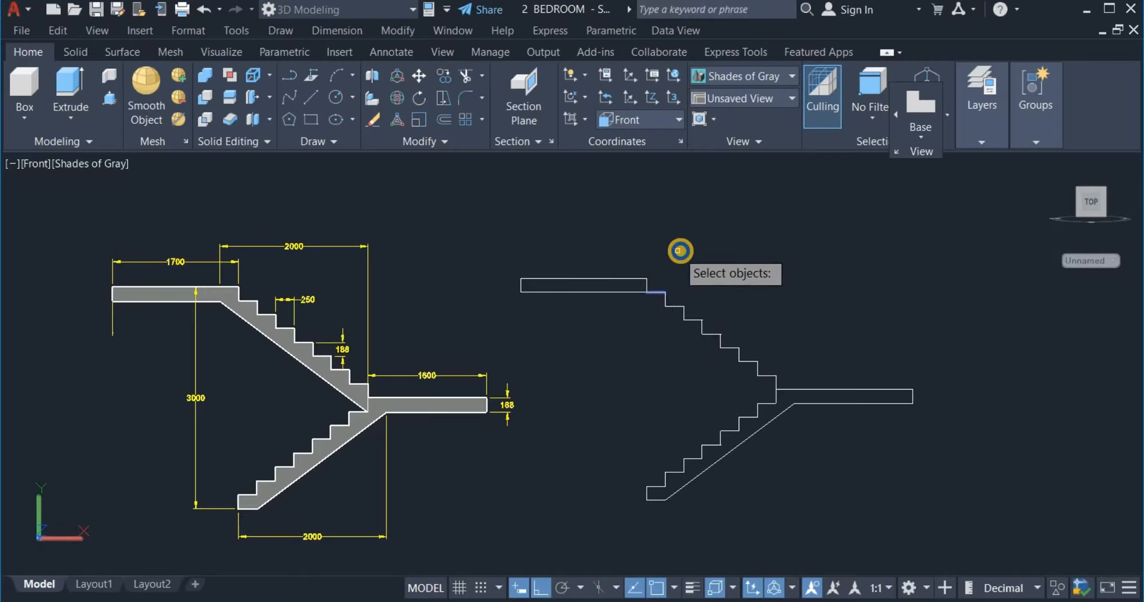
pyautogui.rightClick(679, 251)
pyautogui.click(665, 290)
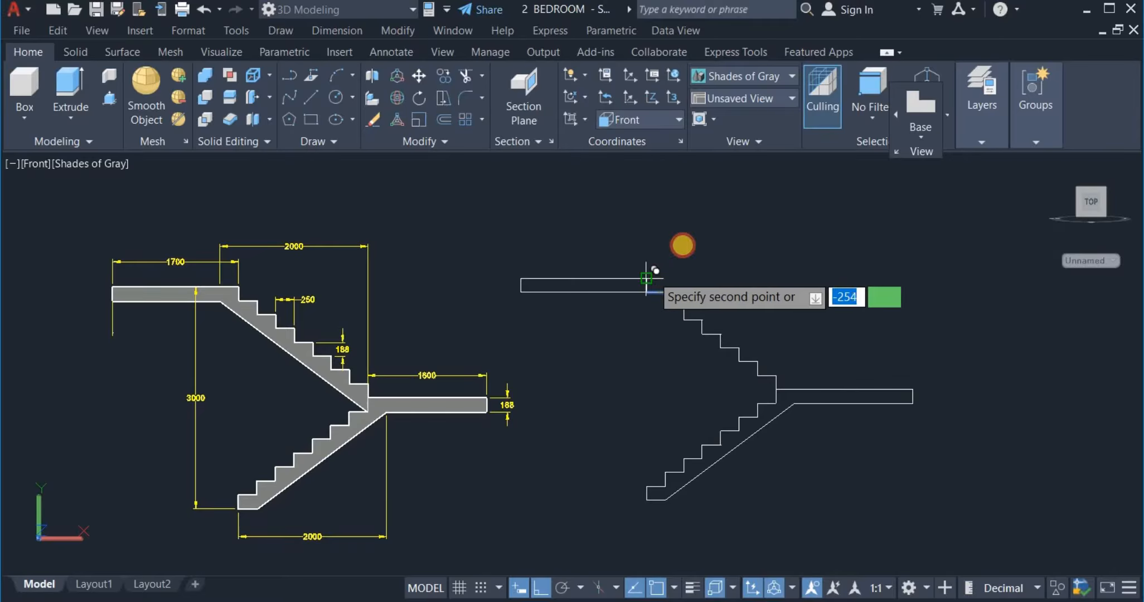
pyautogui.rightClick(689, 244)
pyautogui.click(704, 254)
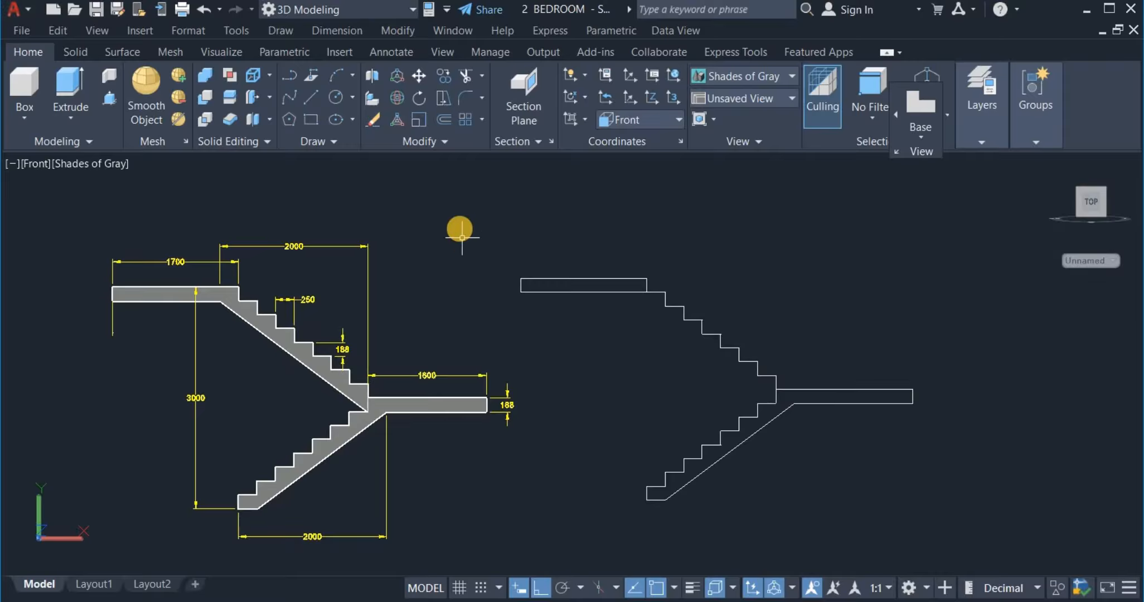
# Draw a vertical line from the copied tread's inner end down across the upper landing to just below its bottom edge.
pyautogui.click(311, 97)
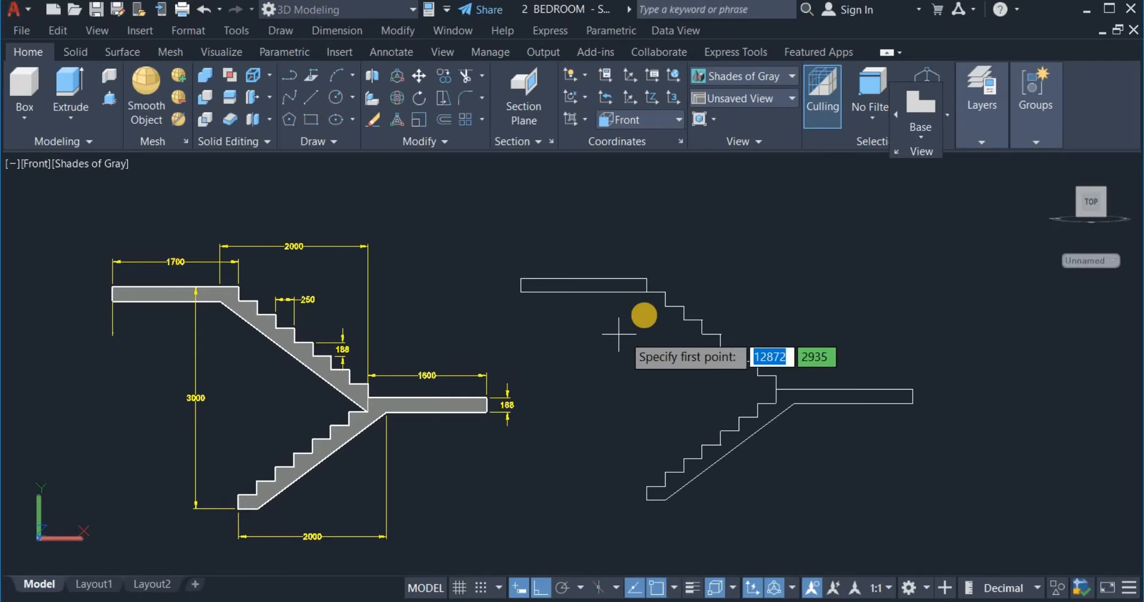
pyautogui.scroll(3, 644, 318)
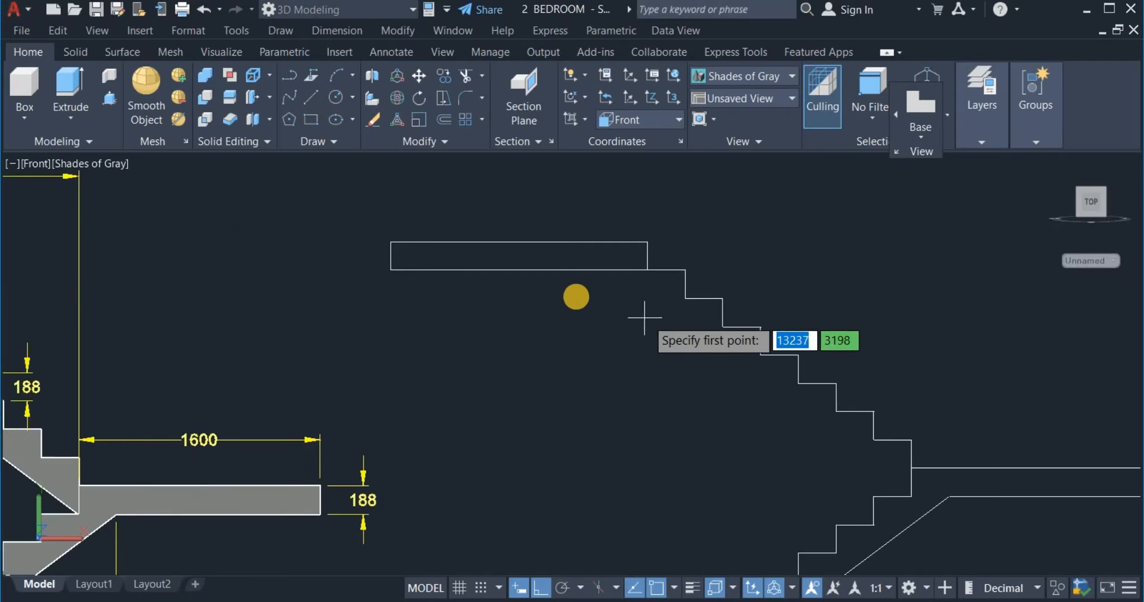
pyautogui.click(609, 242)
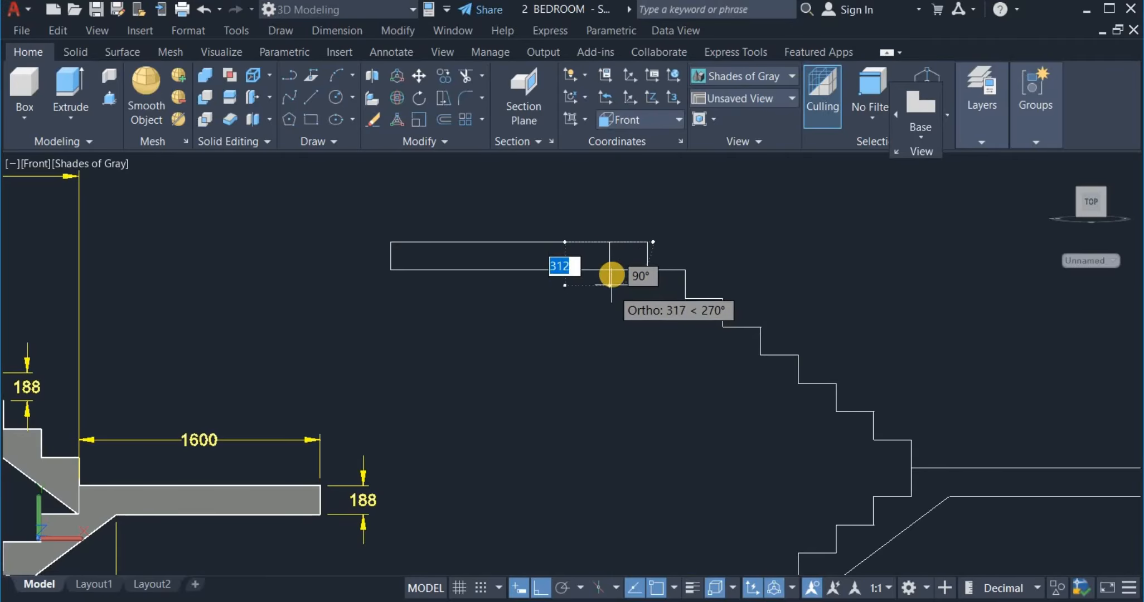
pyautogui.click(610, 281)
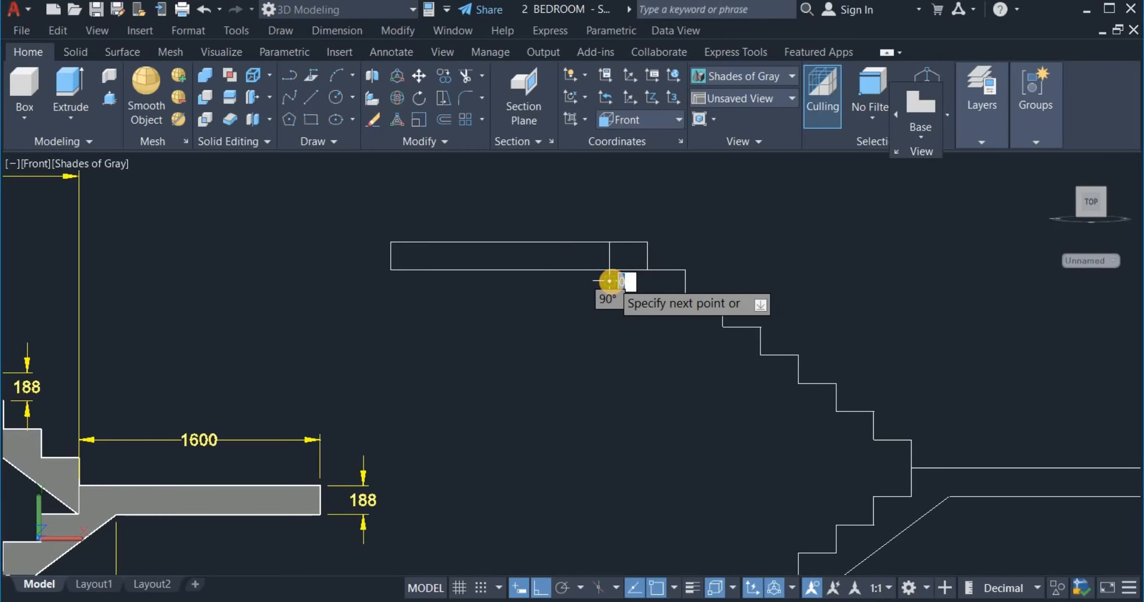
pyautogui.press('Escape')
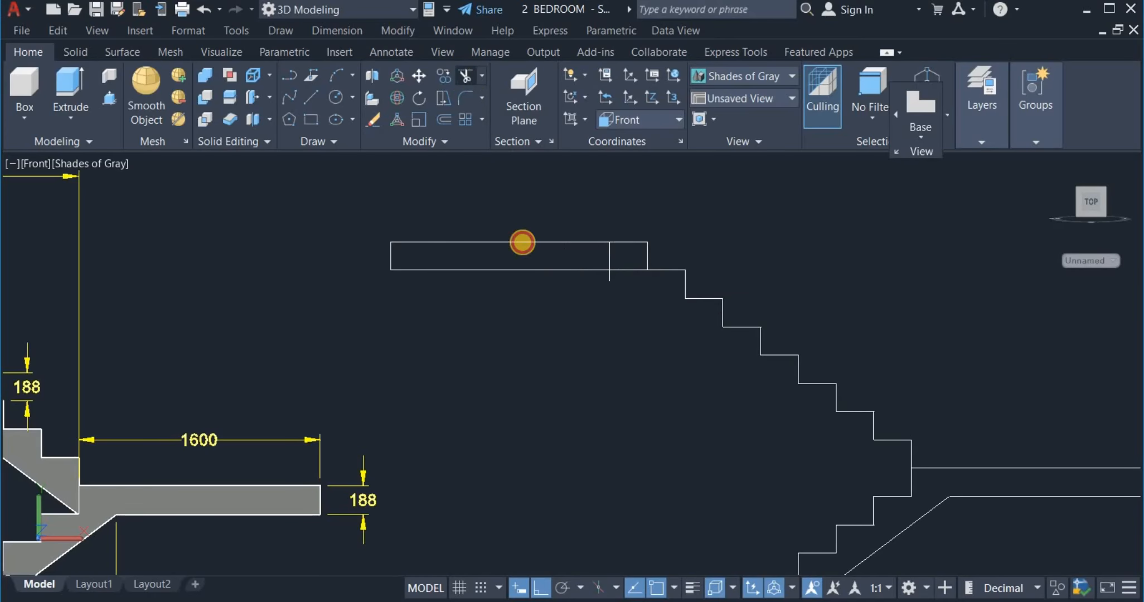
# Trim the part of the vertical line that projects below the upper landing.
pyautogui.click(628, 278)
pyautogui.click(586, 282)
pyautogui.press('Return')
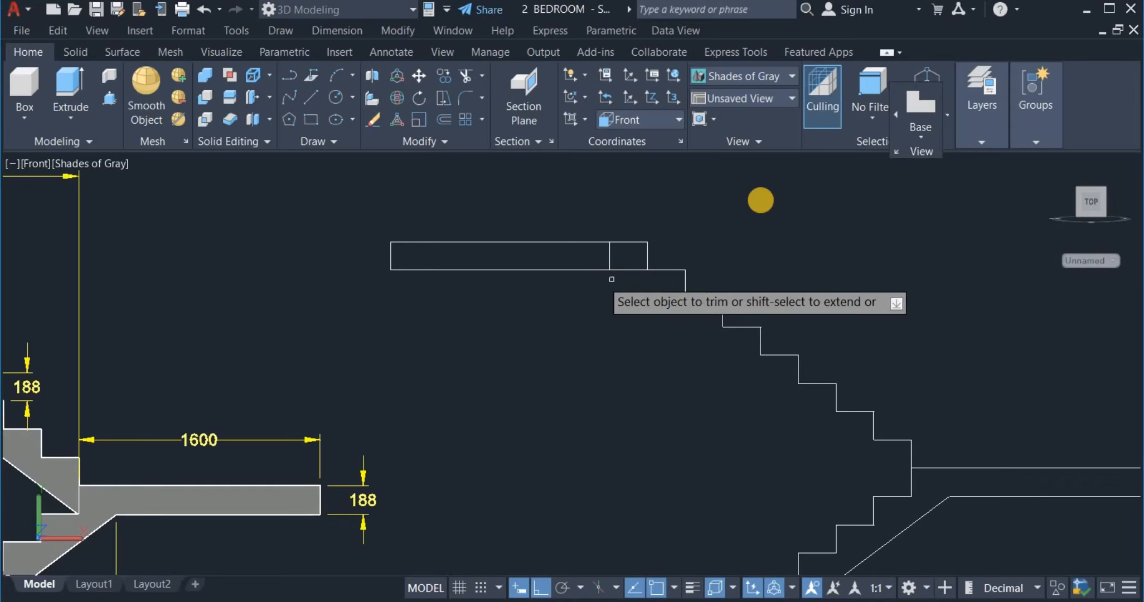
pyautogui.rightClick(761, 201)
pyautogui.click(795, 214)
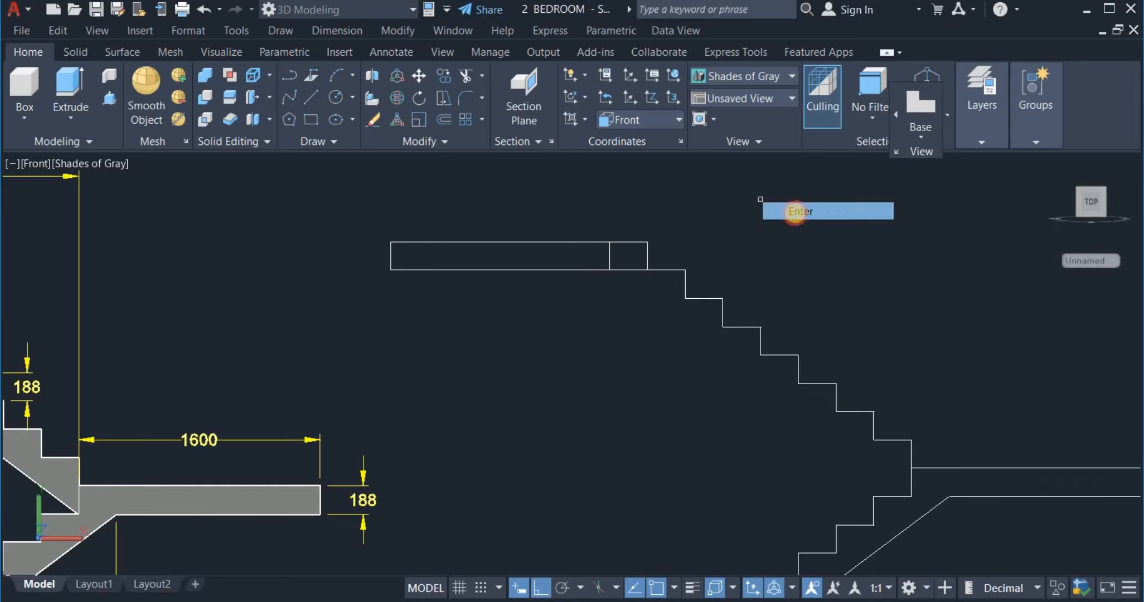
# Trim the upper landing's bottom edge between the vertical line and the first riser.
pyautogui.click(468, 79)
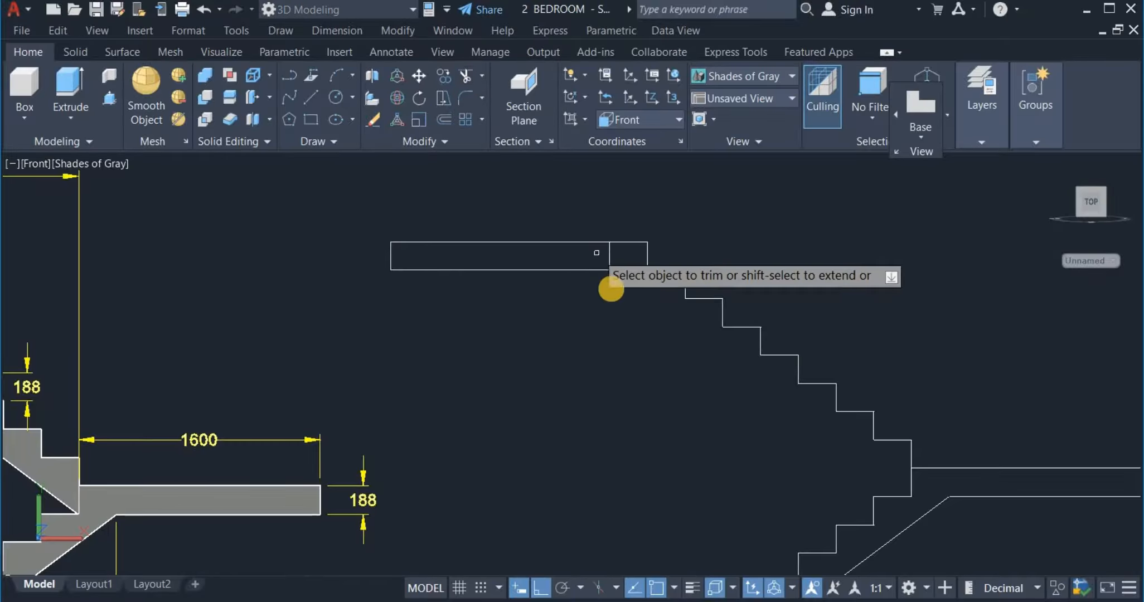
pyautogui.click(629, 261)
pyautogui.press('Return')
pyautogui.rightClick(722, 222)
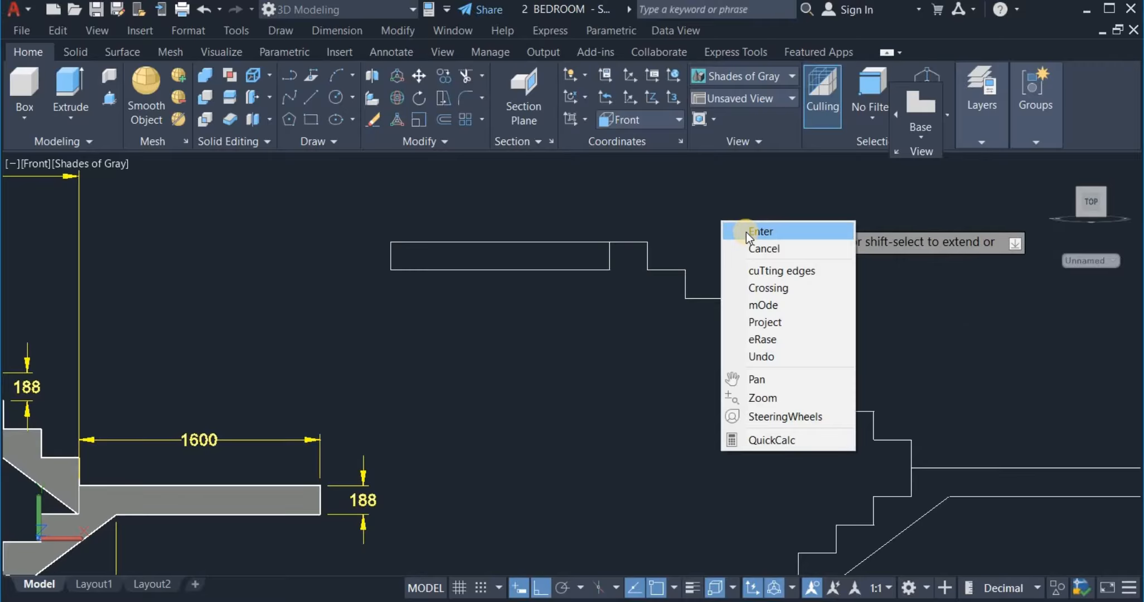
pyautogui.click(760, 231)
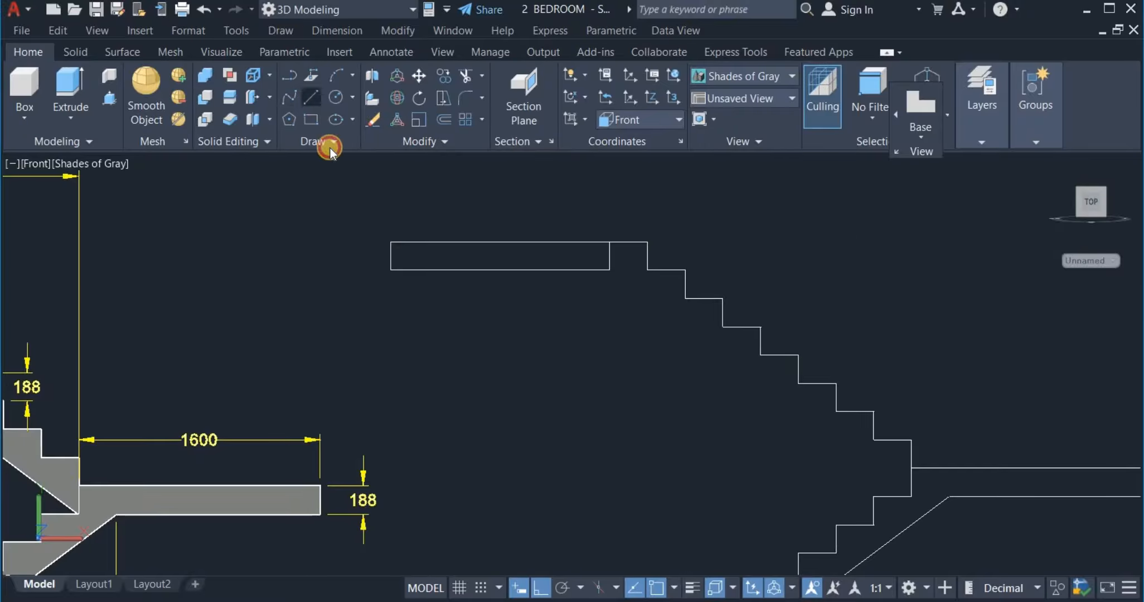
# Draw the upper flight's sloped underside from the vertical line's lower end to the end of the lower flight's last tread.
pyautogui.click(613, 272)
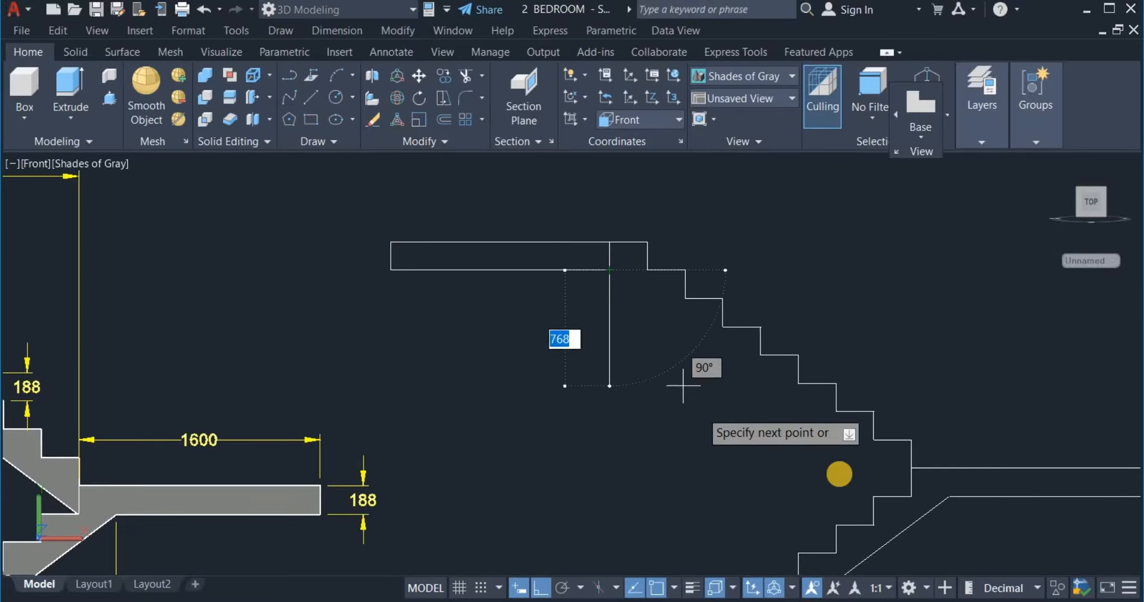
pyautogui.click(908, 496)
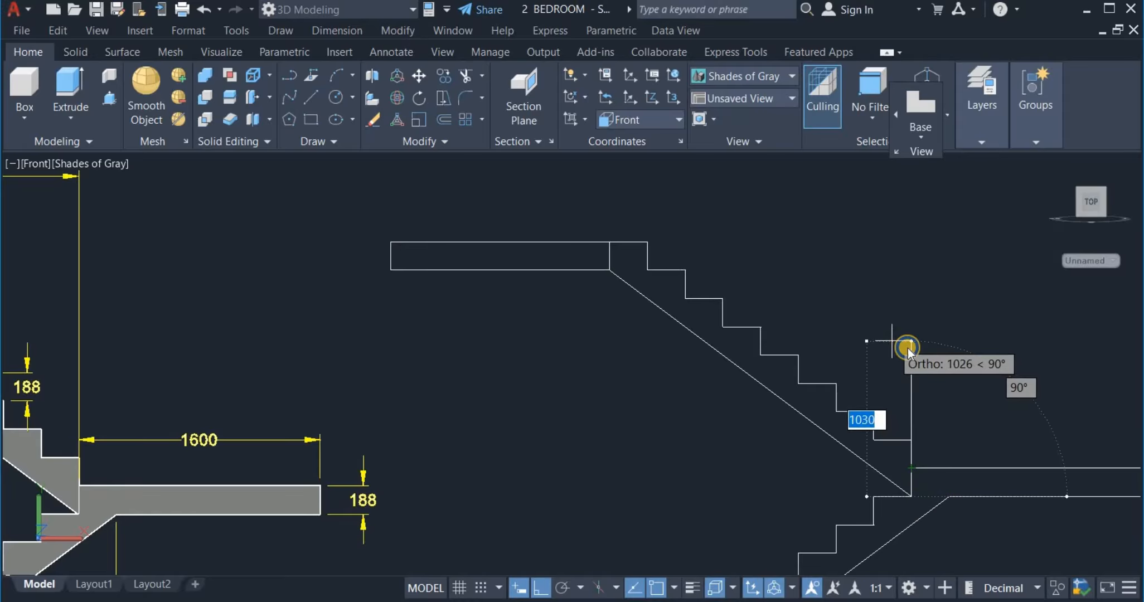
pyautogui.rightClick(916, 348)
pyautogui.click(926, 352)
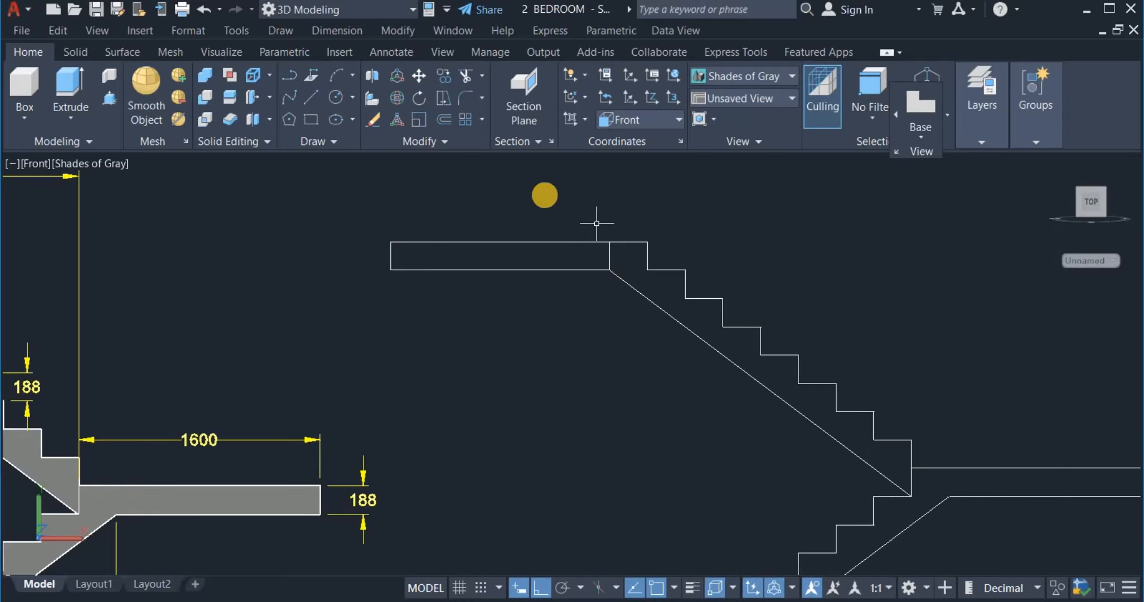
# Trim away the vertical line crossing the upper landing, leaving the landing open to the upper flight.
pyautogui.click(462, 77)
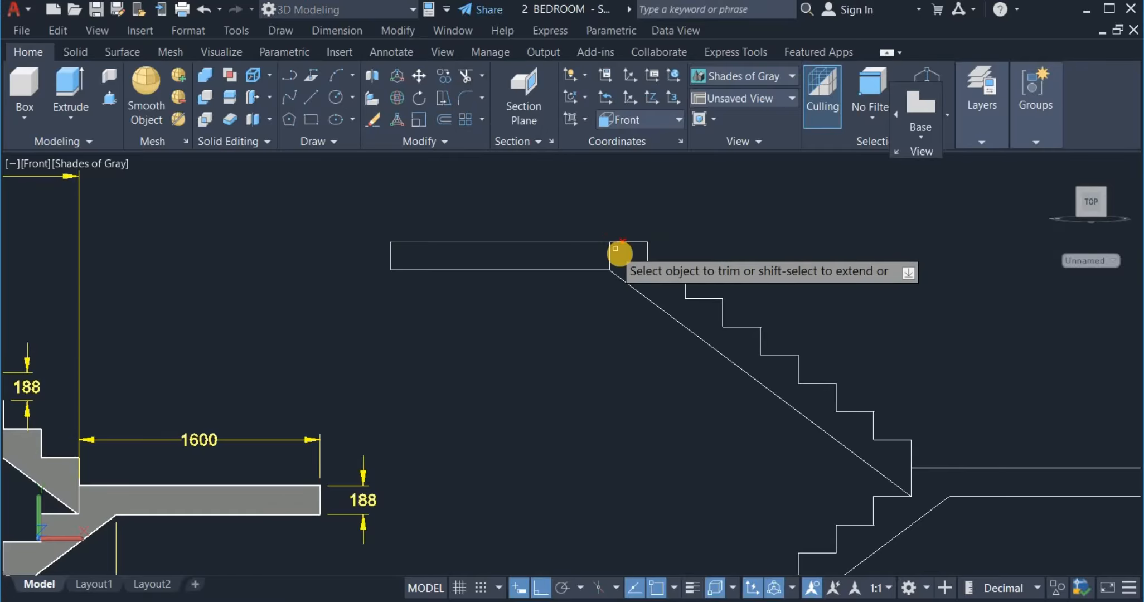
pyautogui.click(593, 261)
pyautogui.press('Return')
pyautogui.rightClick(713, 217)
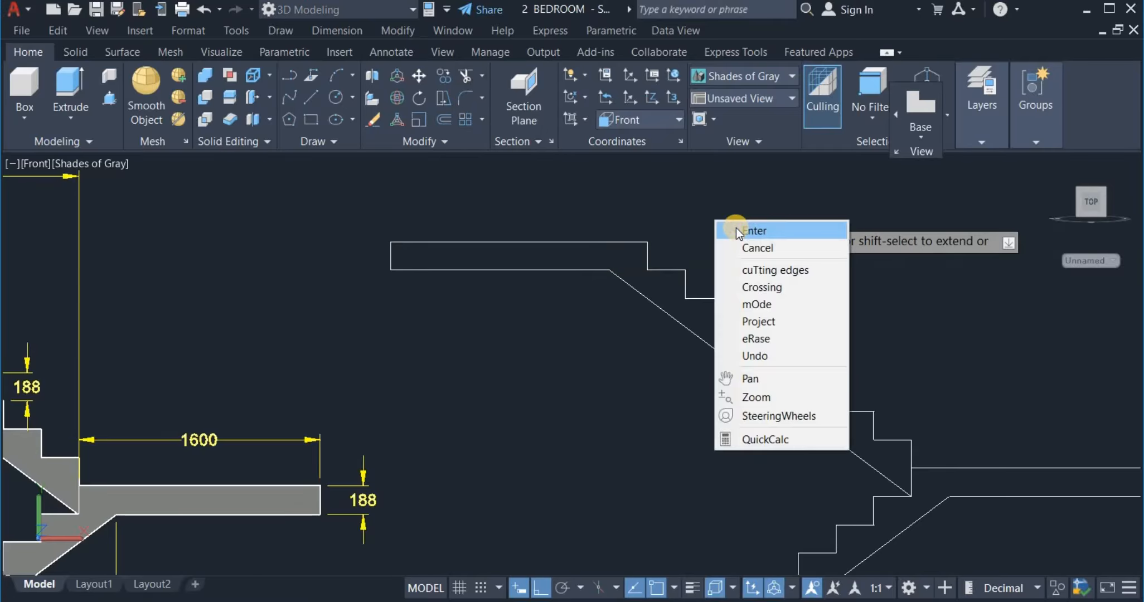
pyautogui.click(735, 223)
# Stretch the lower end of the upper flight's last riser down to the end of the sloped underside.
pyautogui.scroll(-4, 618, 258)
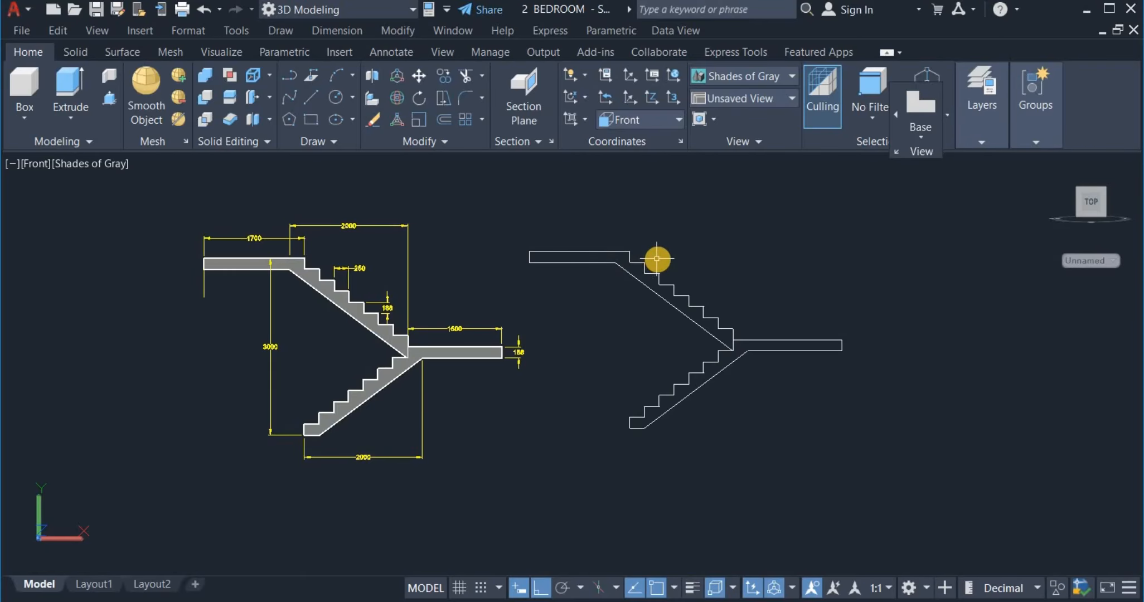
pyautogui.scroll(2, 658, 259)
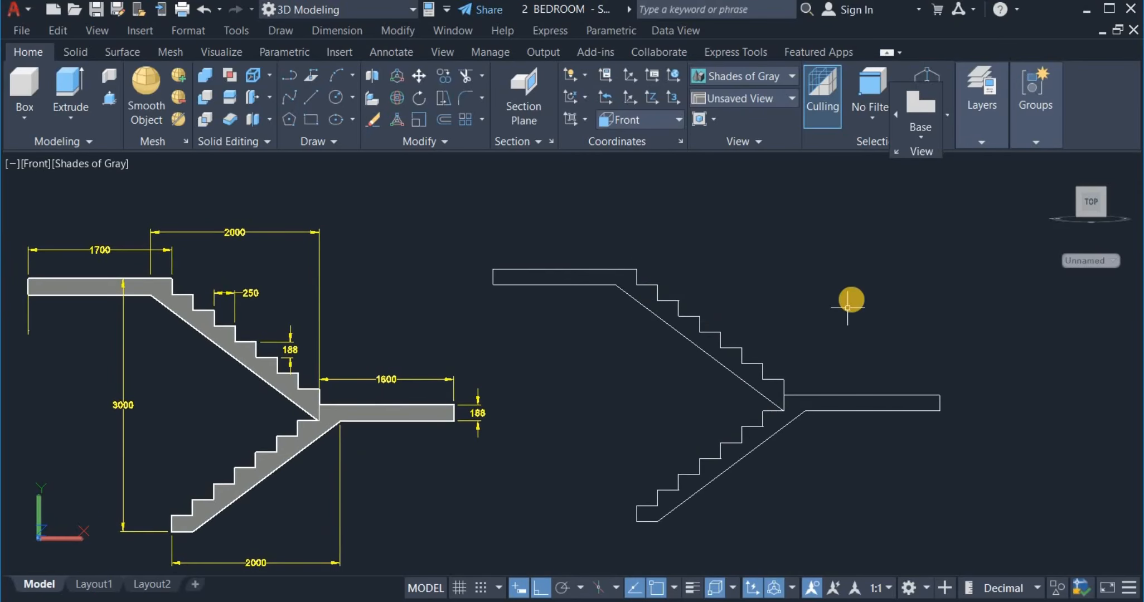
pyautogui.scroll(3, 791, 326)
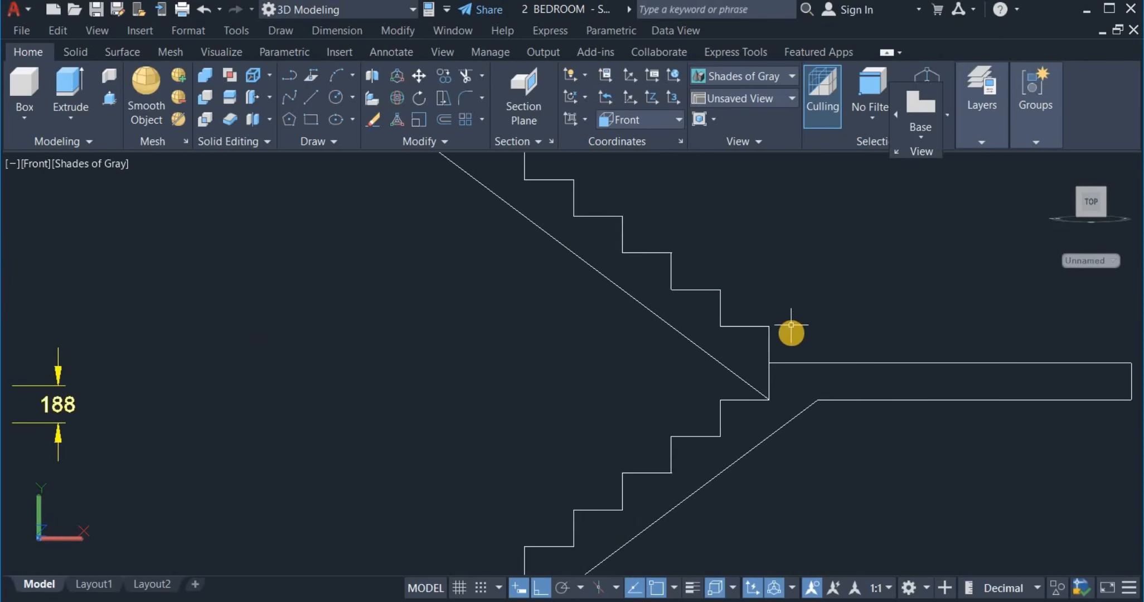
pyautogui.click(770, 344)
pyautogui.scroll(2, 789, 385)
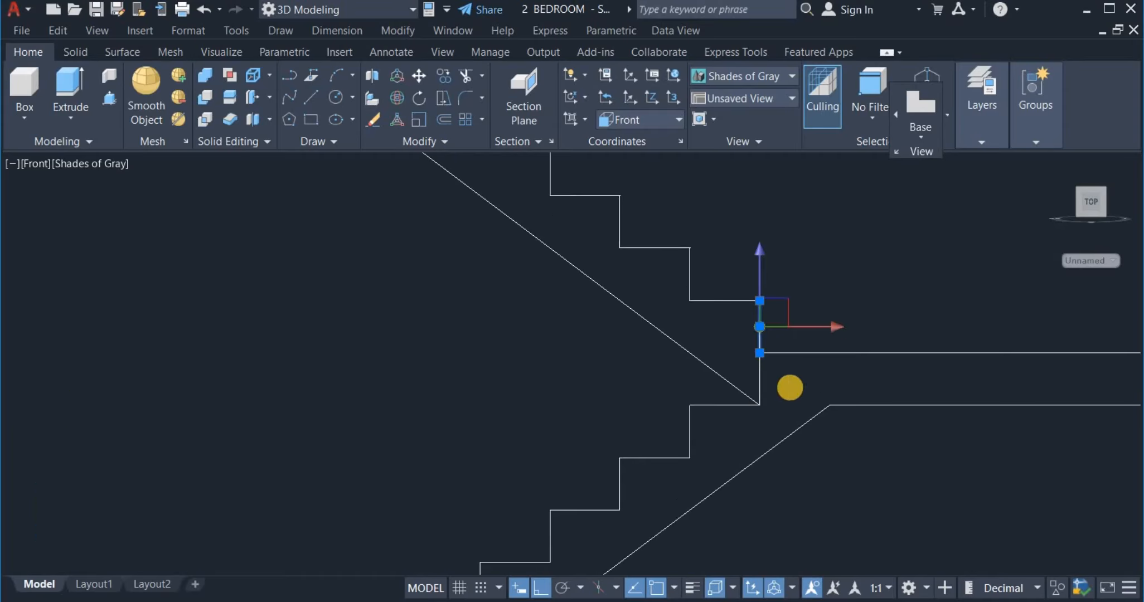
pyautogui.click(760, 354)
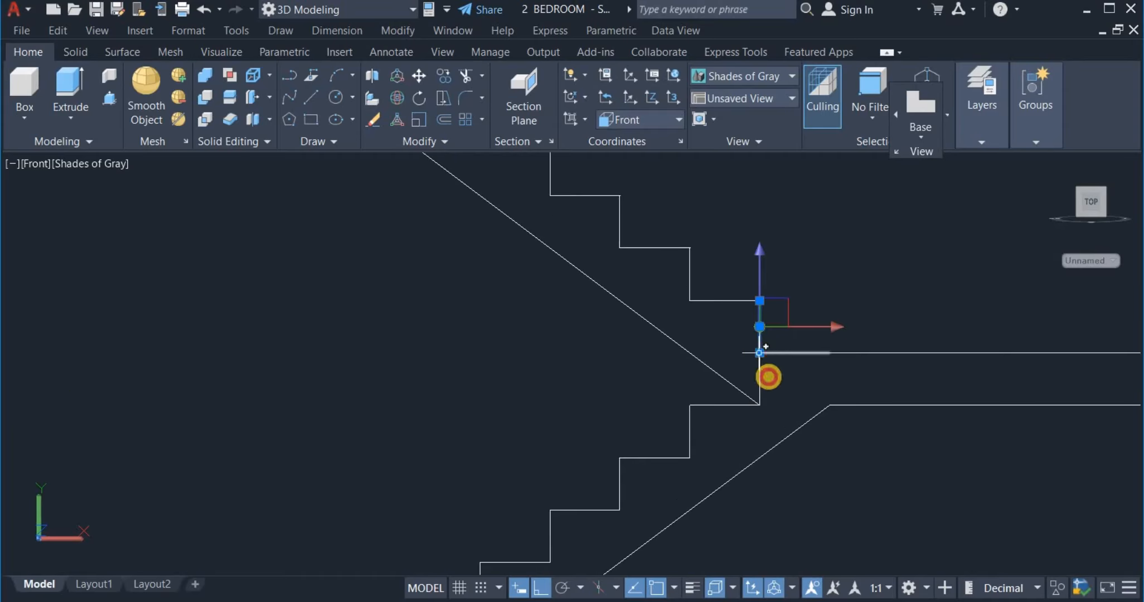
pyautogui.click(760, 405)
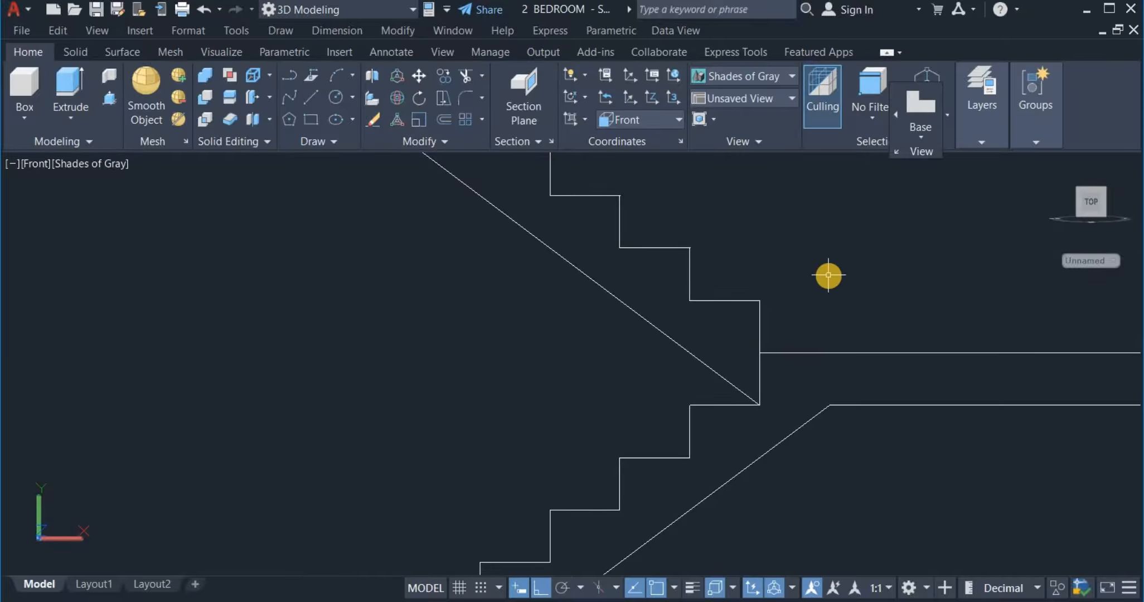
# Join the lines of the lower flight and the middle landing into one closed outline and check the result.
pyautogui.scroll(-3, 536, 369)
pyautogui.moveTo(536, 369); pyautogui.dragTo(618, 375, button='middle')
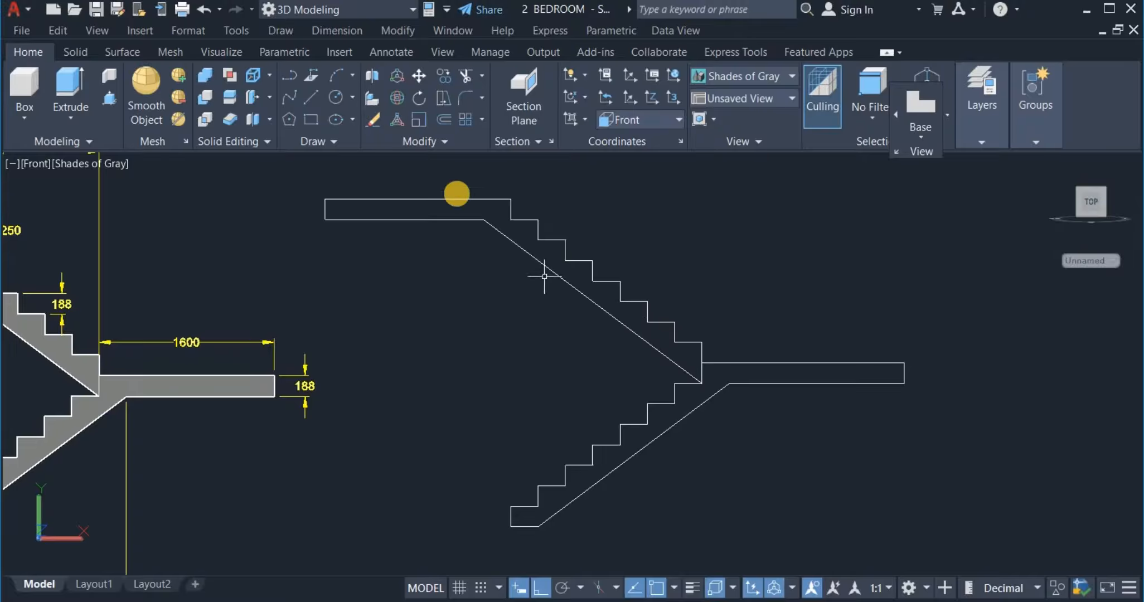
pyautogui.click(423, 143)
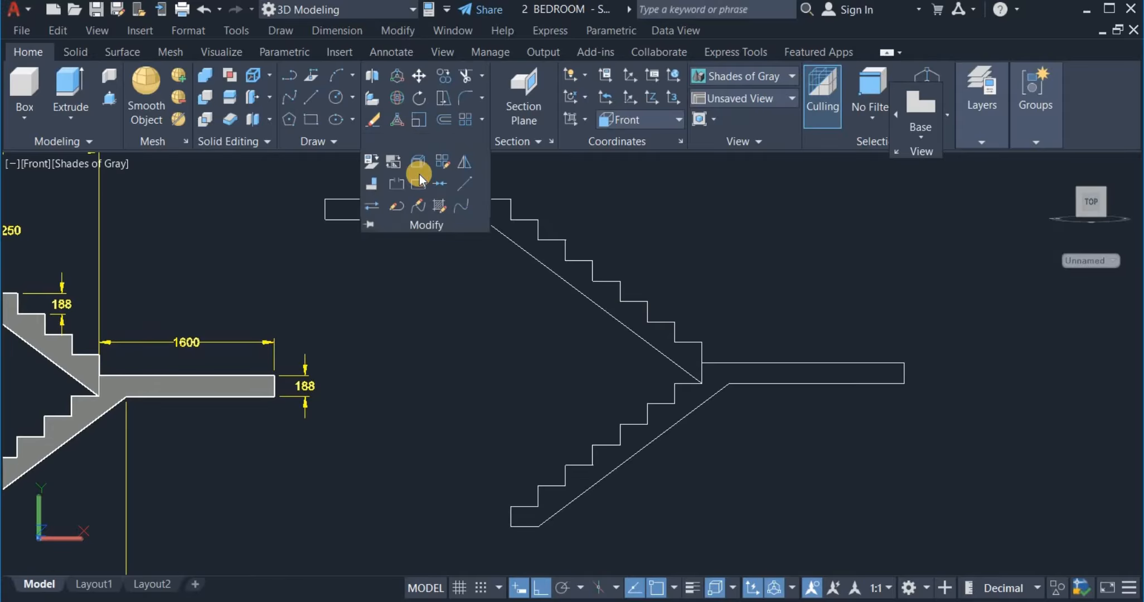
pyautogui.click(440, 183)
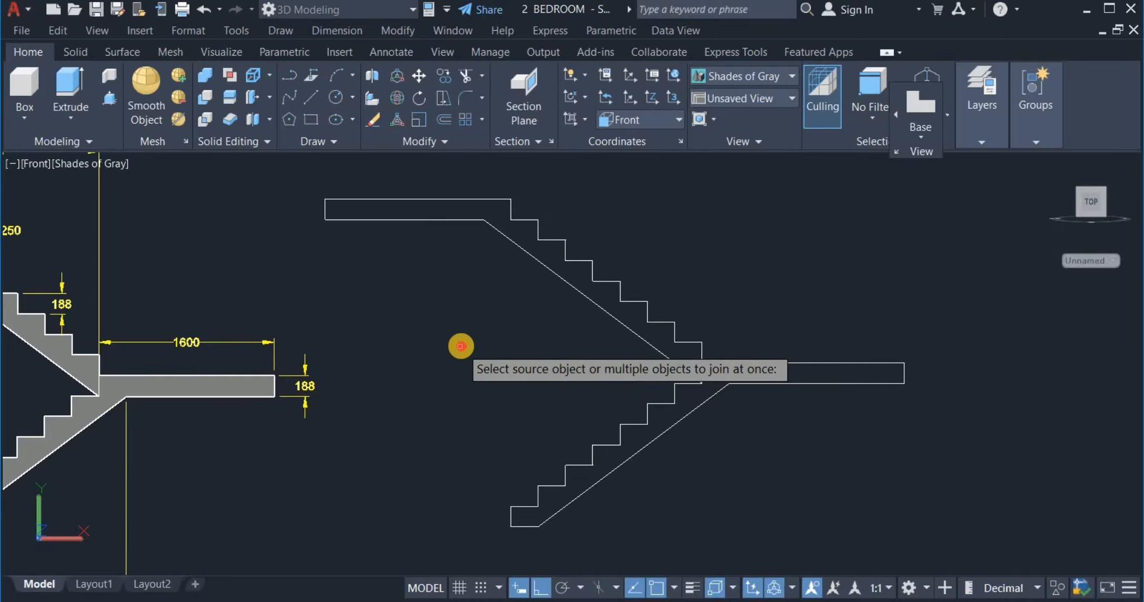
pyautogui.click(459, 347)
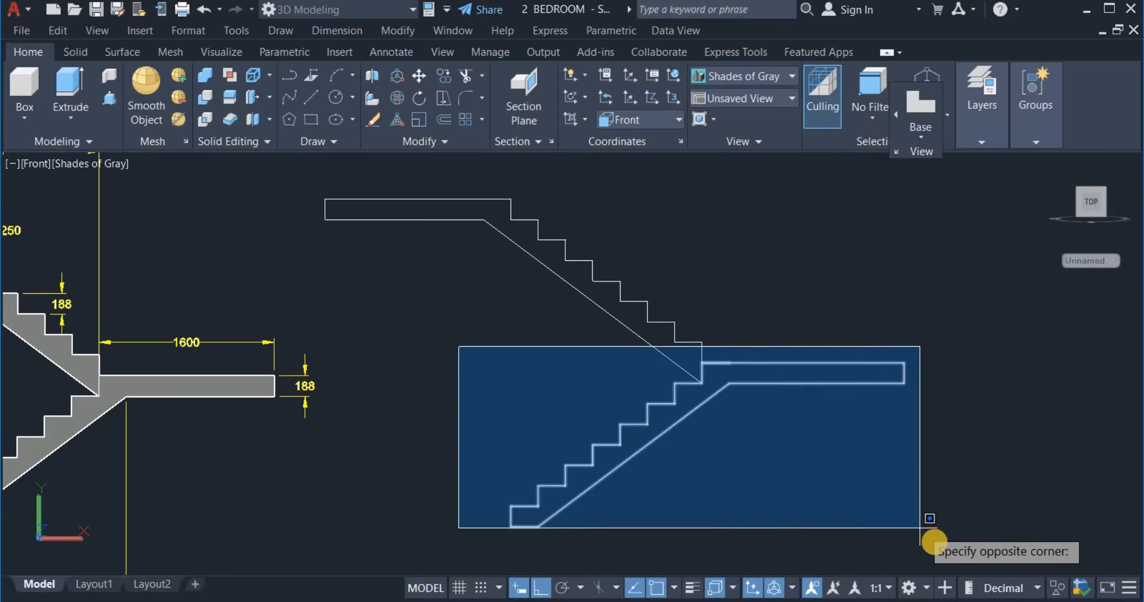
pyautogui.click(959, 556)
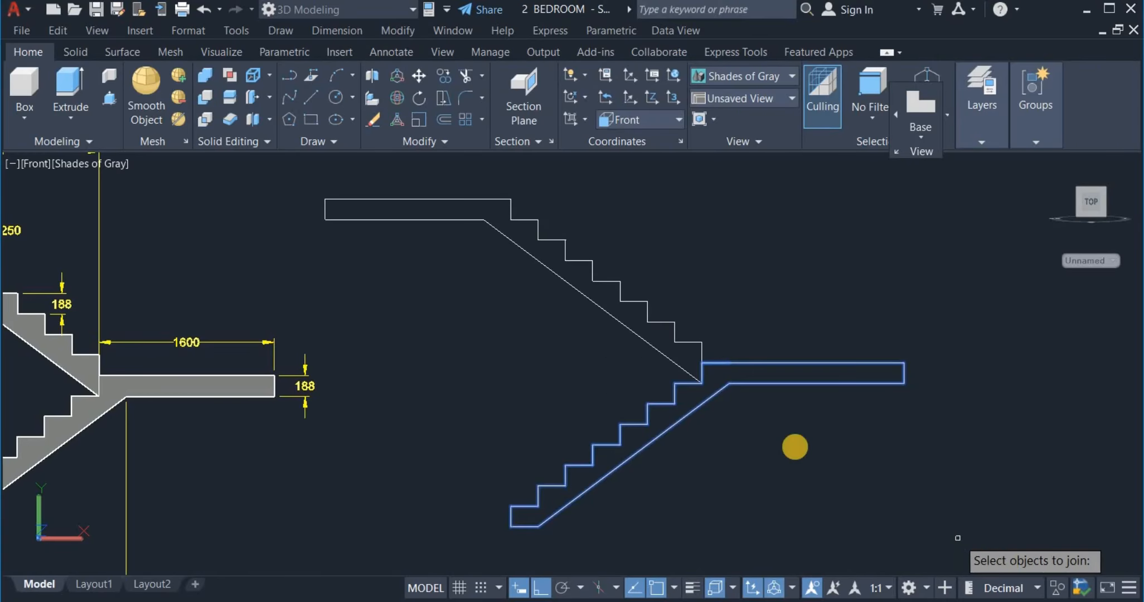
pyautogui.press('Return')
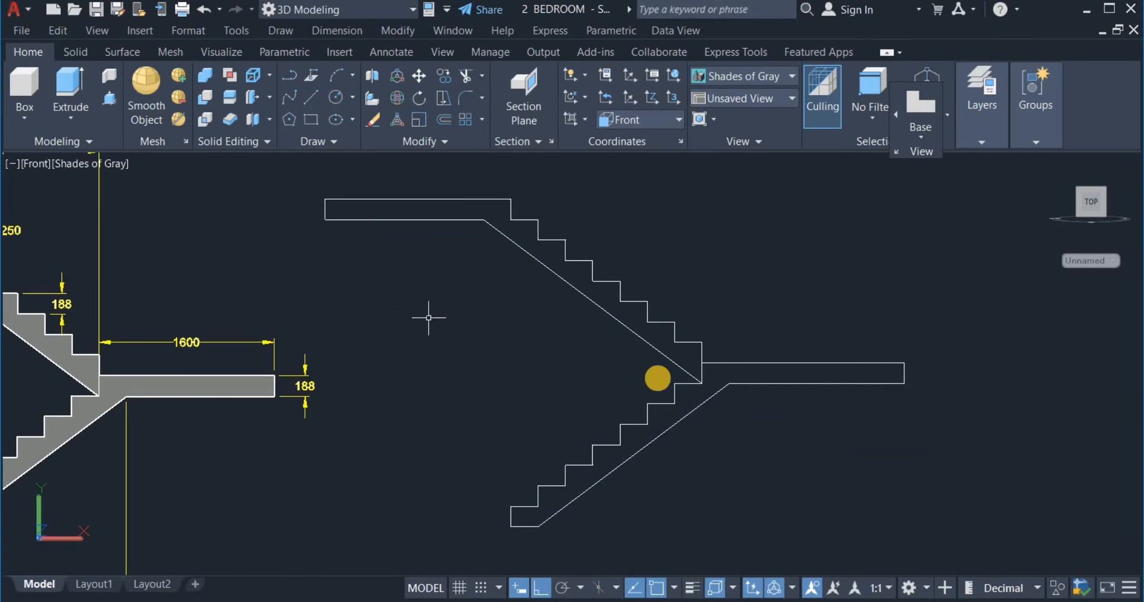
pyautogui.click(760, 362)
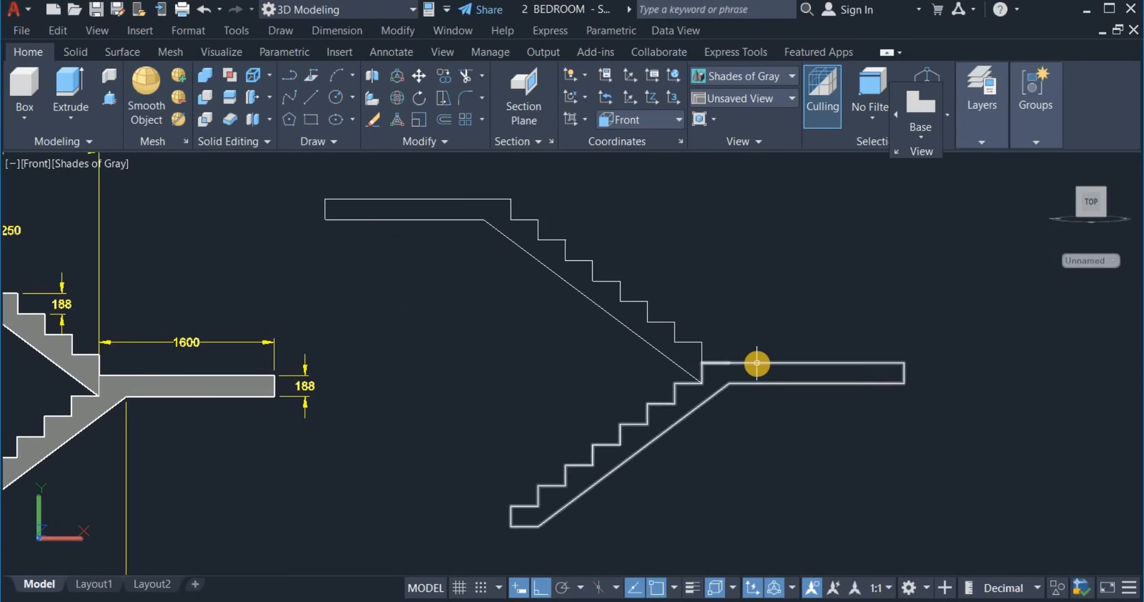
pyautogui.press('Escape')
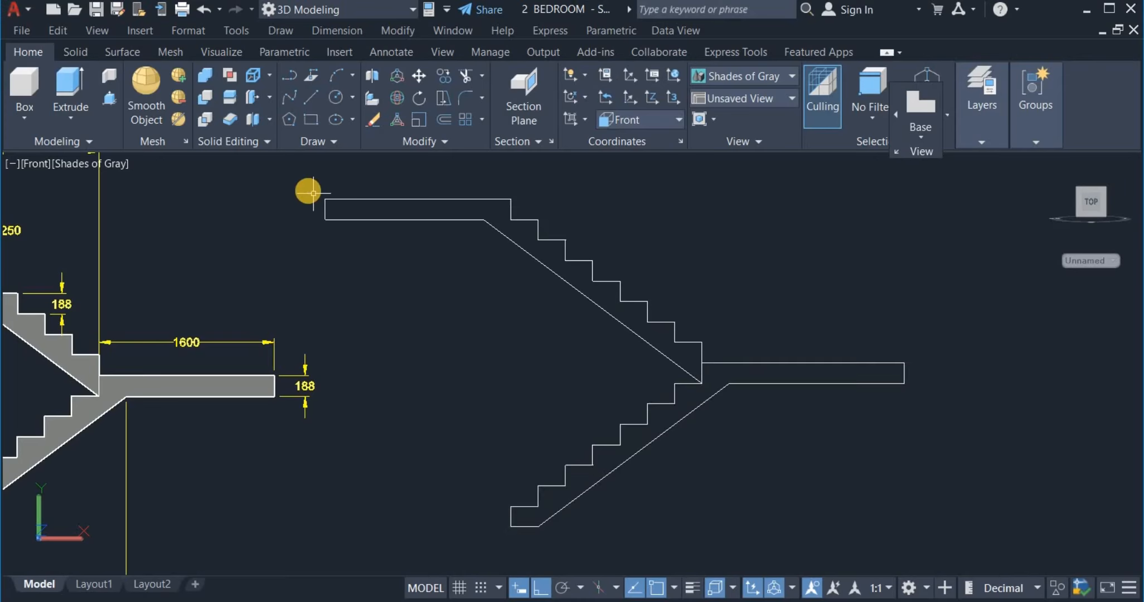
# Join the lines of the upper flight and the upper landing into one closed outline.
pyautogui.click(416, 141)
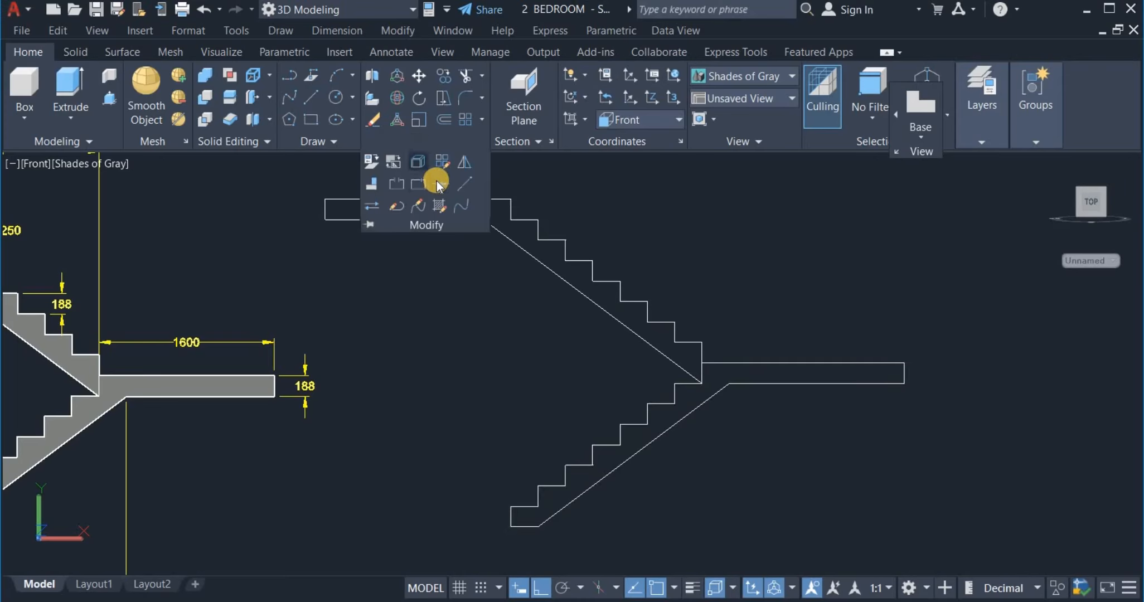
pyautogui.click(382, 192)
pyautogui.click(295, 181)
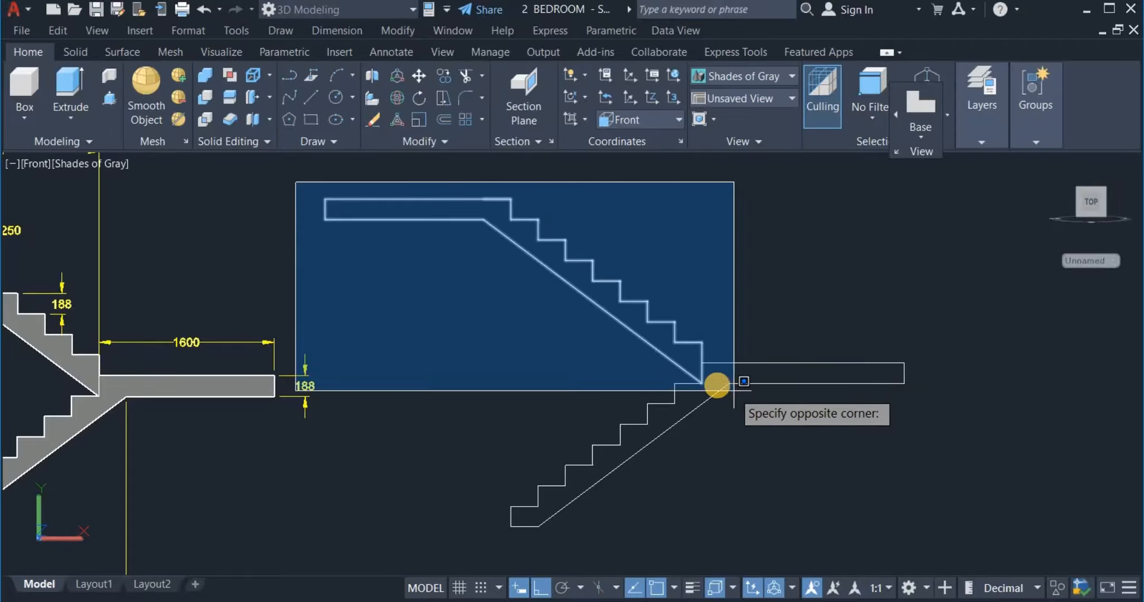
pyautogui.click(715, 387)
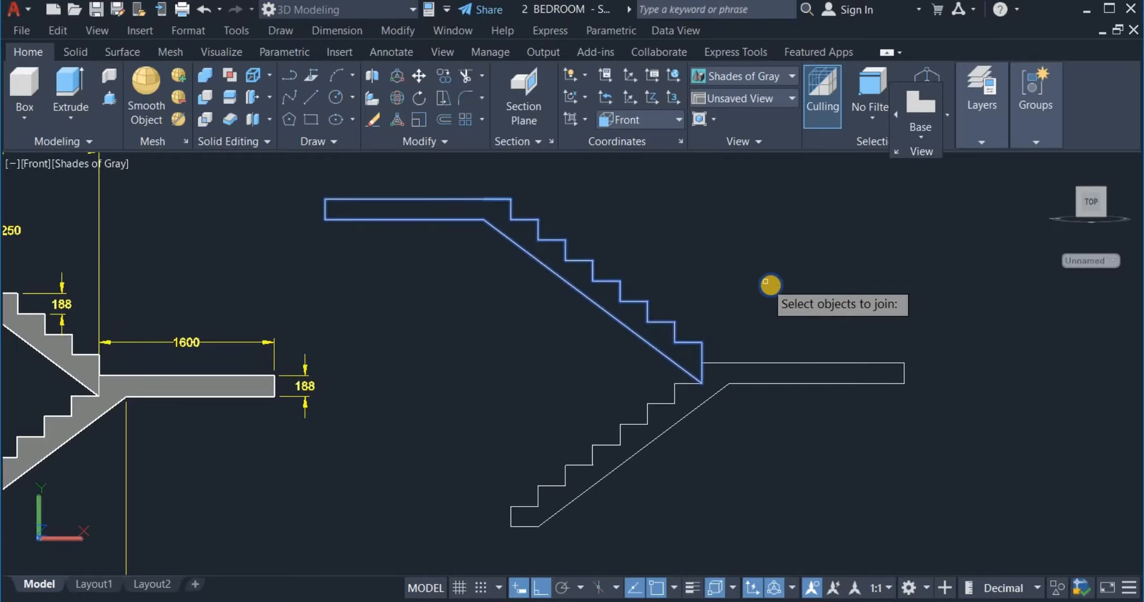
pyautogui.press('Return')
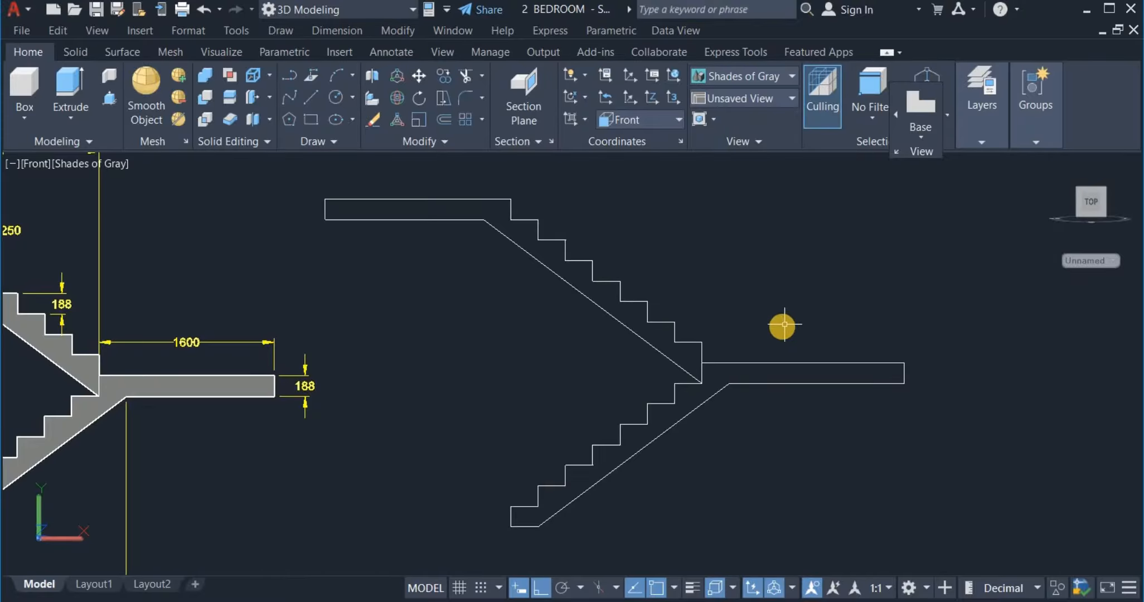
# Switch from the front view to SW Isometric and orbit to see both the reference staircase and the new outlines.
pyautogui.scroll(-2, 582, 416)
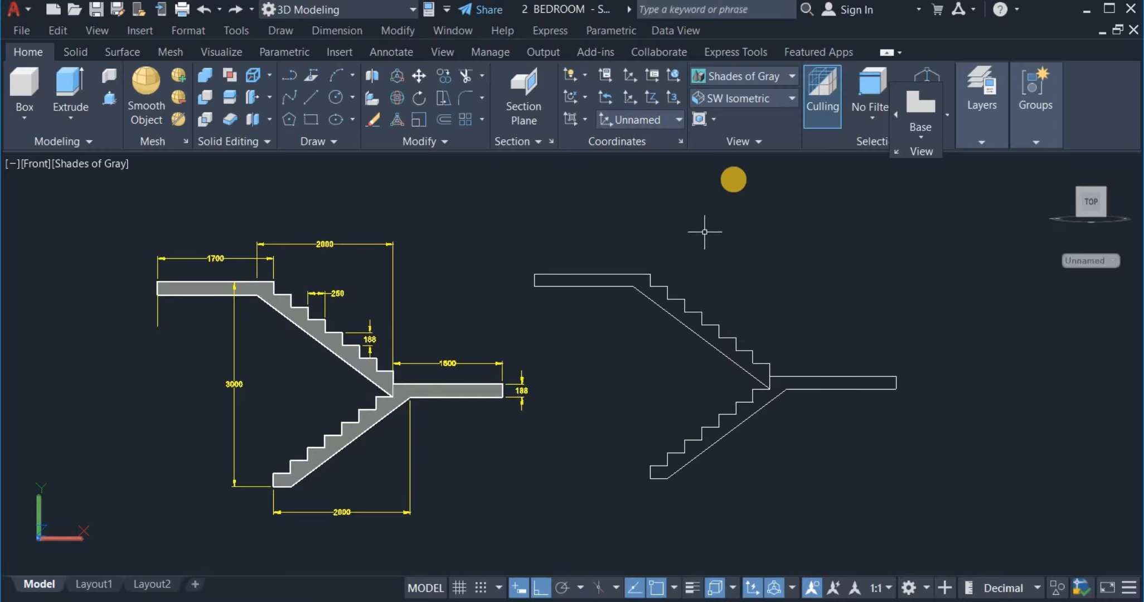
pyautogui.click(753, 100)
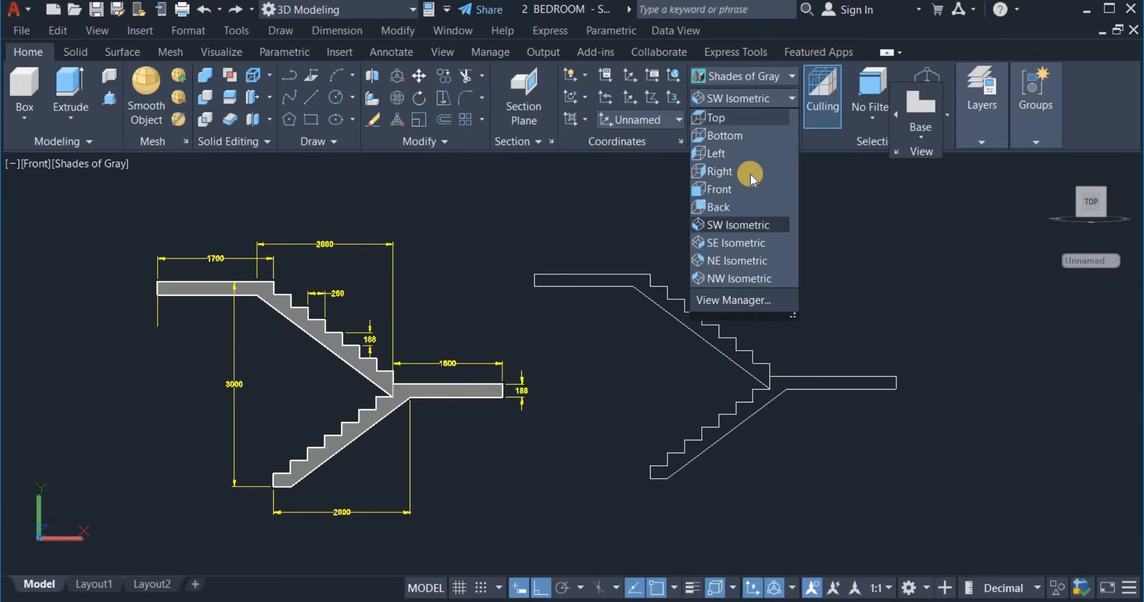
pyautogui.click(733, 226)
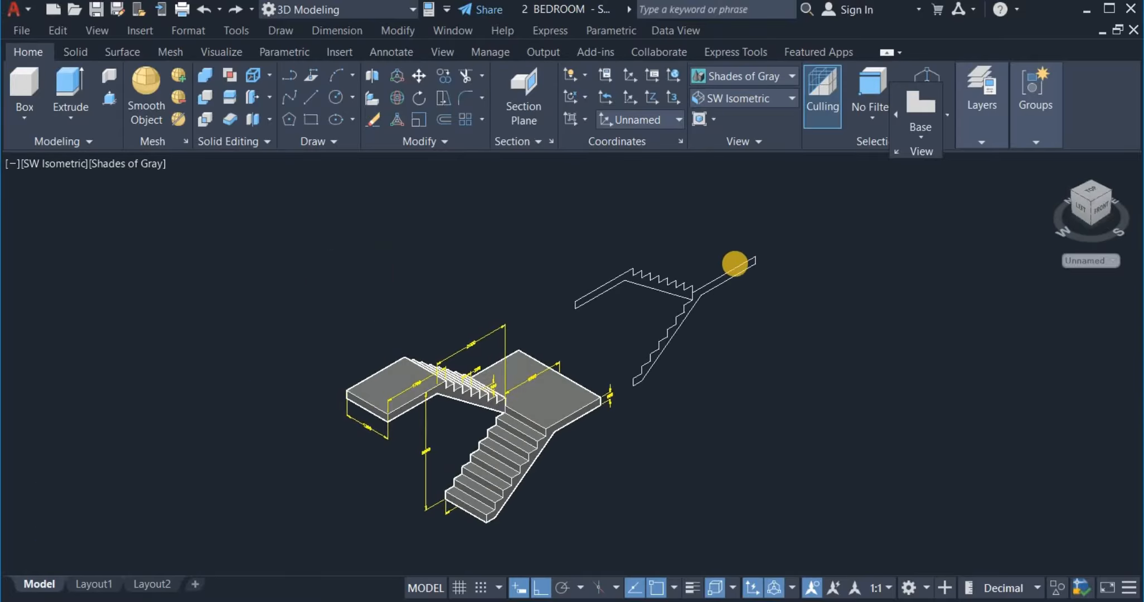
pyautogui.moveTo(697, 235); pyautogui.dragTo(687, 266, button='middle')
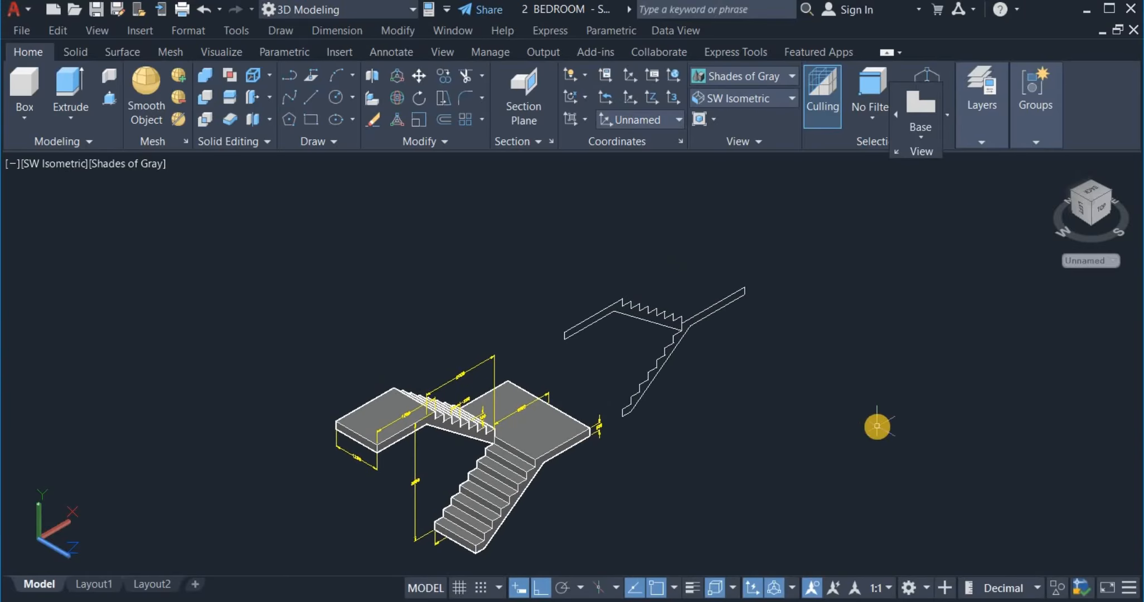
pyautogui.keyDown('shift'); pyautogui.moveTo(877, 427); pyautogui.dragTo(669, 501, button='middle'); pyautogui.keyUp('shift')
pyautogui.rightClick(615, 395)
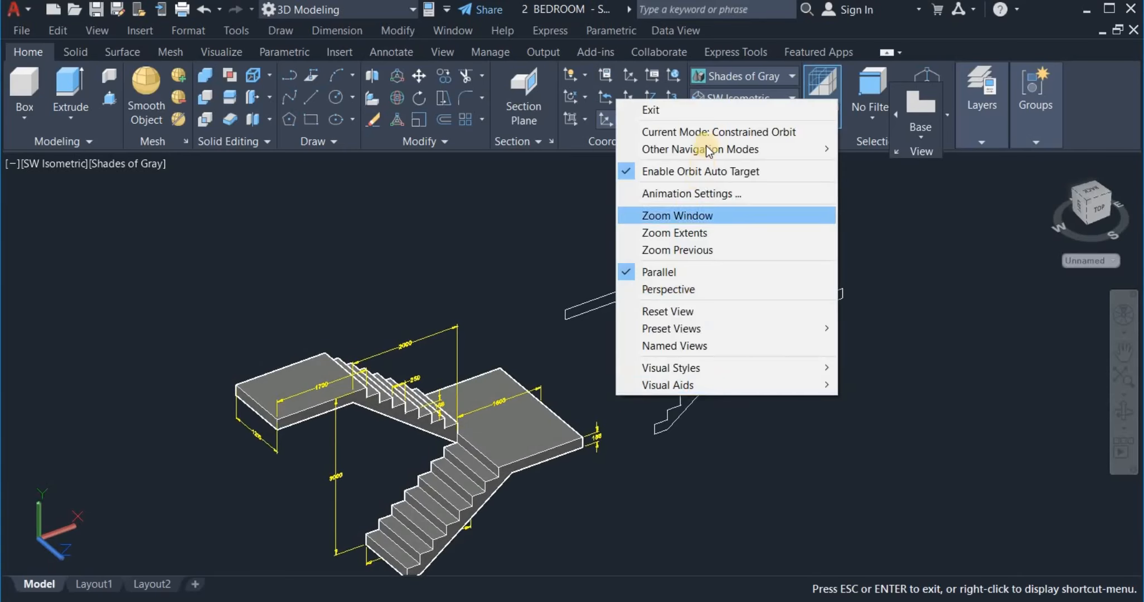
pyautogui.click(716, 110)
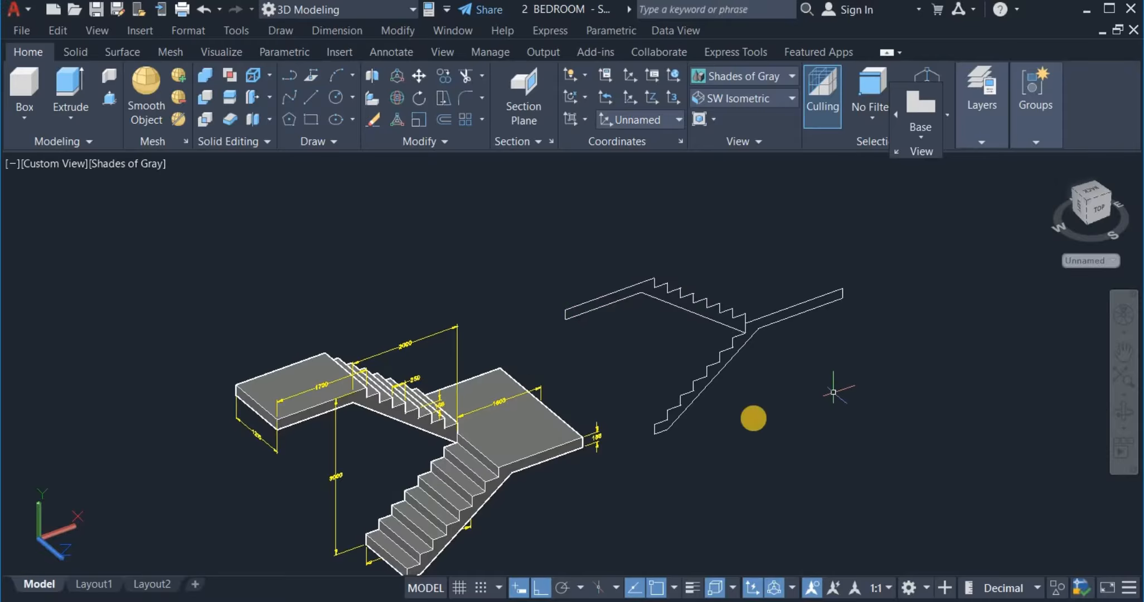
# Check the reference staircase's width dimension and extrude the closed outline of the lower flight and middle landing by 1200.
pyautogui.scroll(2, 254, 448)
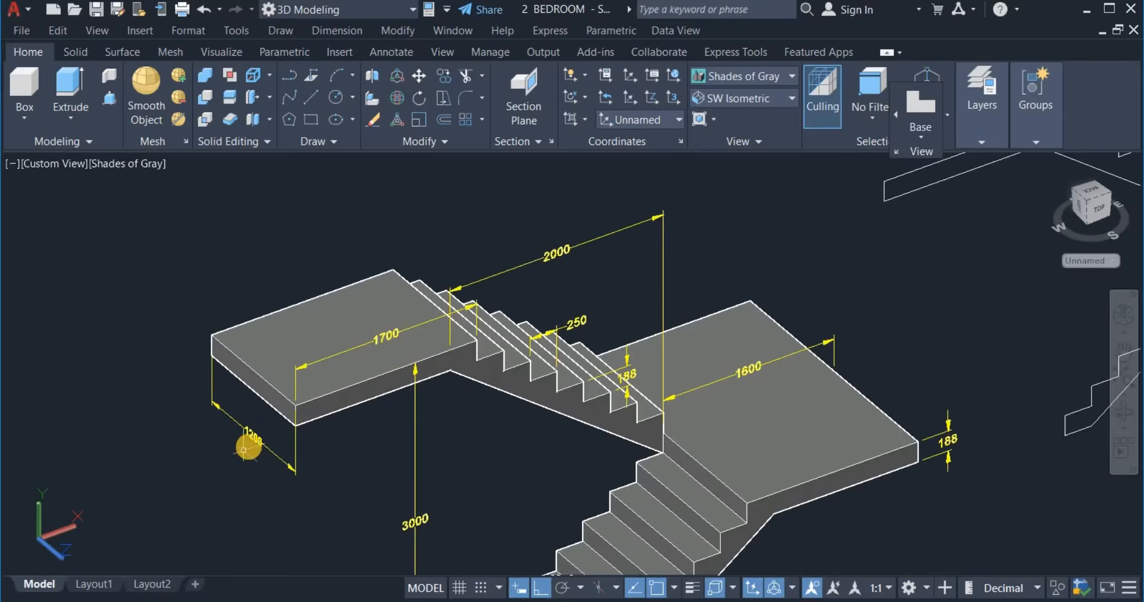
pyautogui.scroll(2, 245, 449)
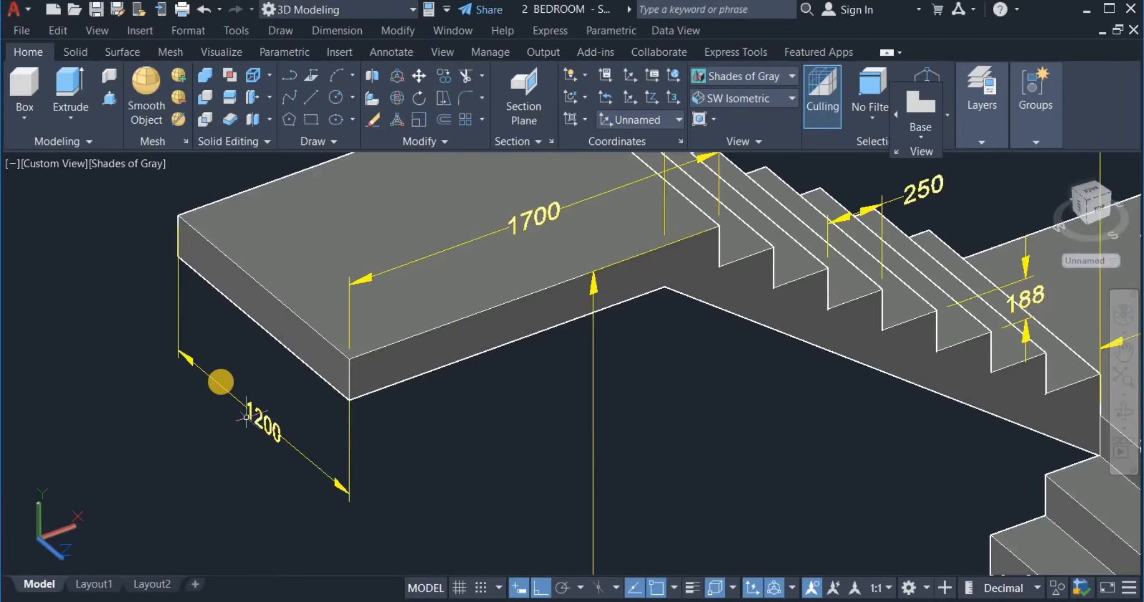
pyautogui.scroll(-5, 246, 418)
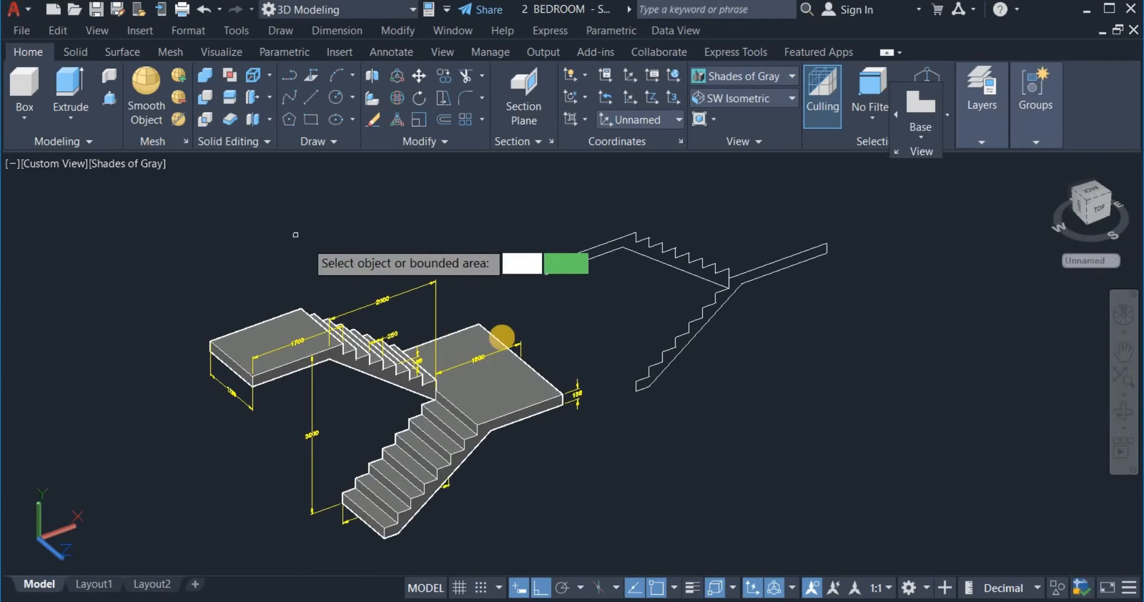
pyautogui.click(767, 268)
pyautogui.scroll(3, 768, 268)
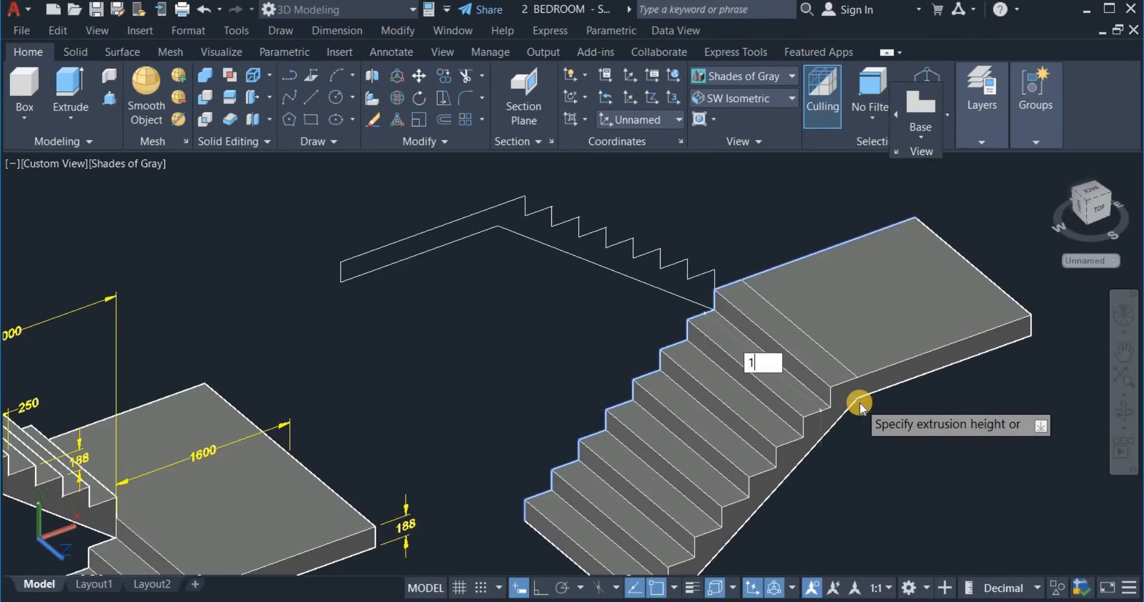
pyautogui.press('Return')
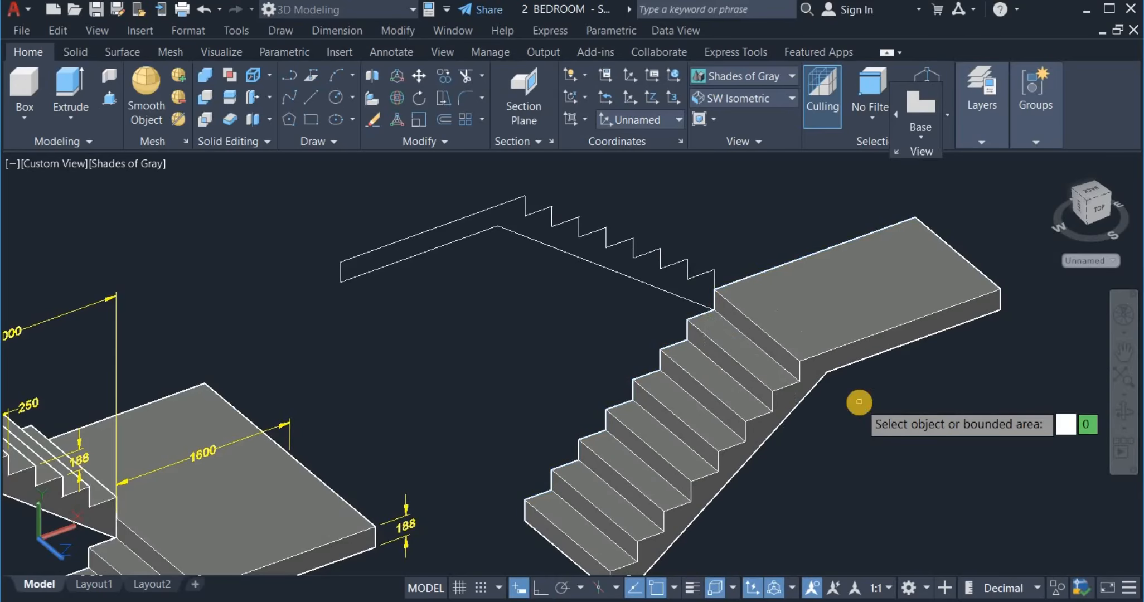
# Extrude the closed outline of the upper flight and upper landing by 1200, away from the lower flight.
pyautogui.click(405, 247)
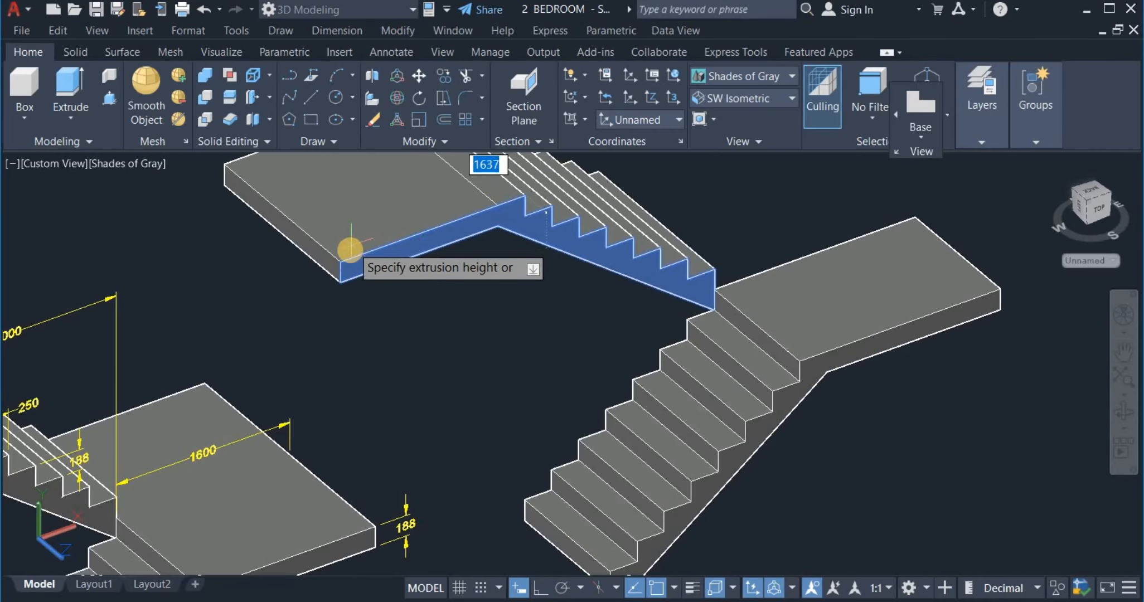
pyautogui.write('12')
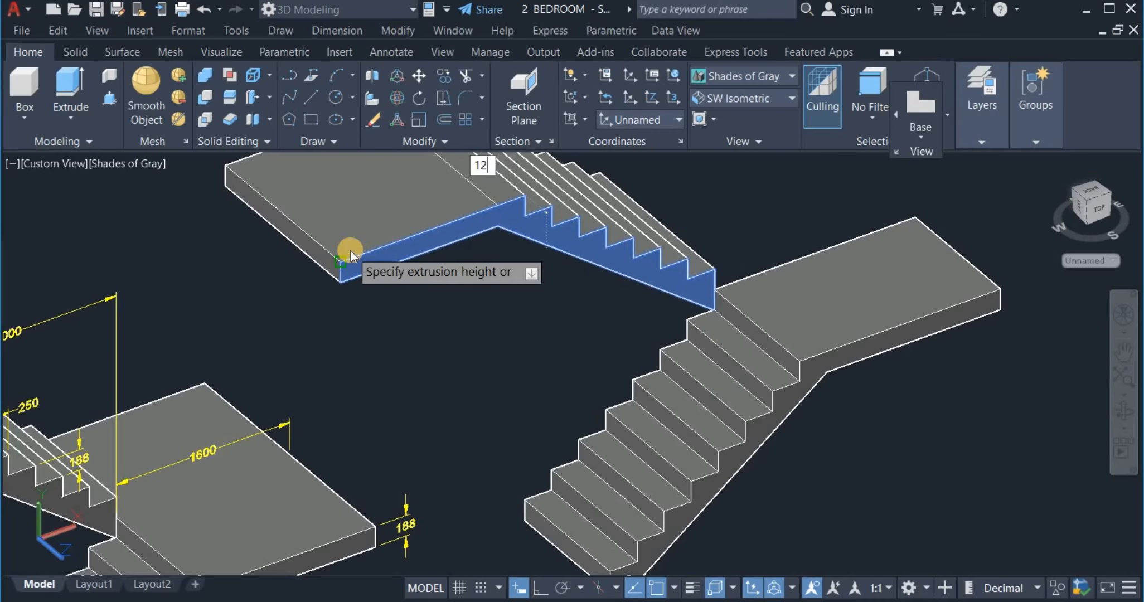
pyautogui.write('00')
pyautogui.press('Return')
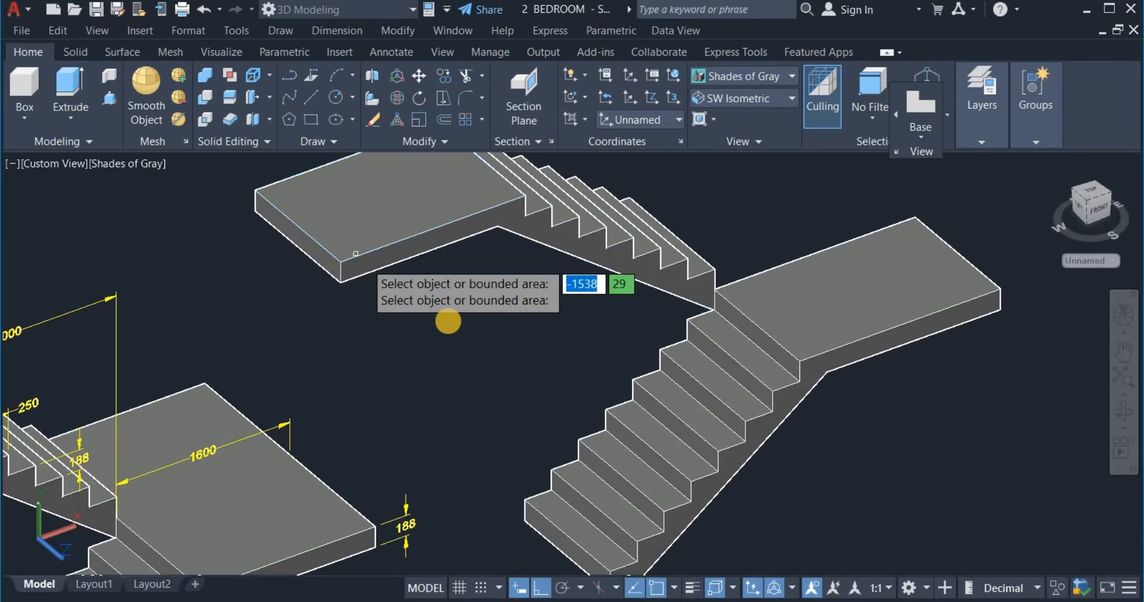
pyautogui.scroll(-2, 454, 318)
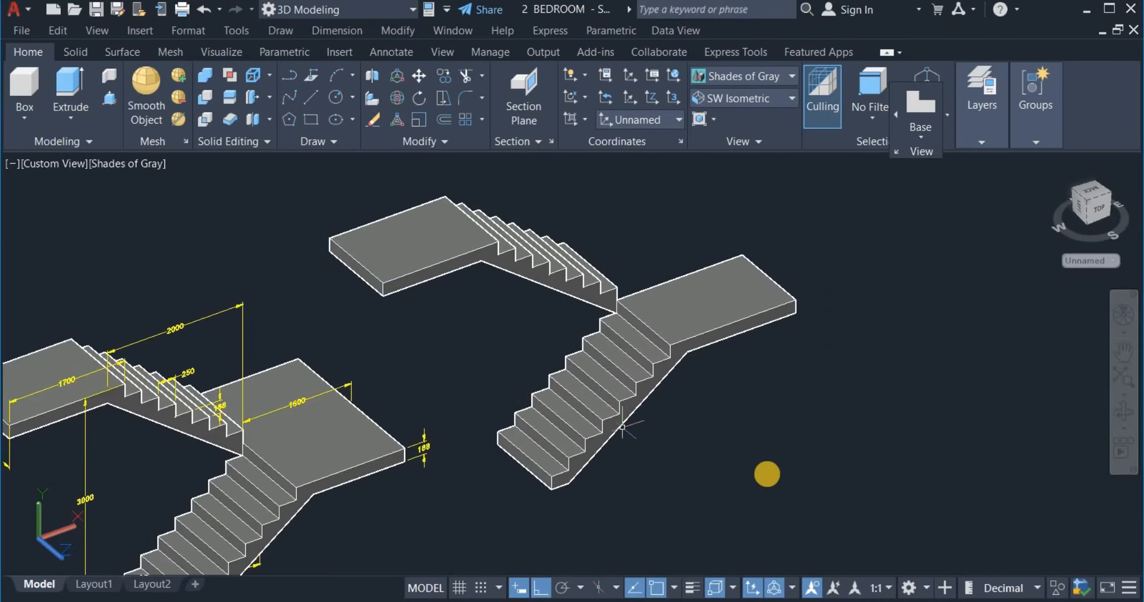
# Orbit to the open side of the middle landing and draw a line from its soffit corner to the upper flight's lower corner.
pyautogui.click(1125, 411)
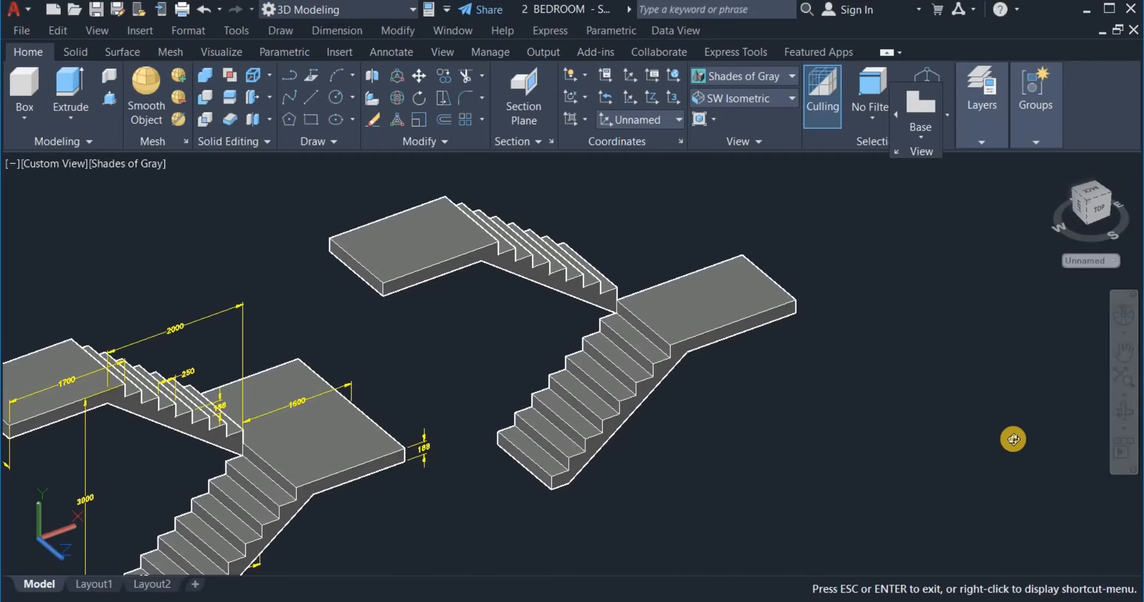
pyautogui.moveTo(975, 458); pyautogui.dragTo(593, 461)
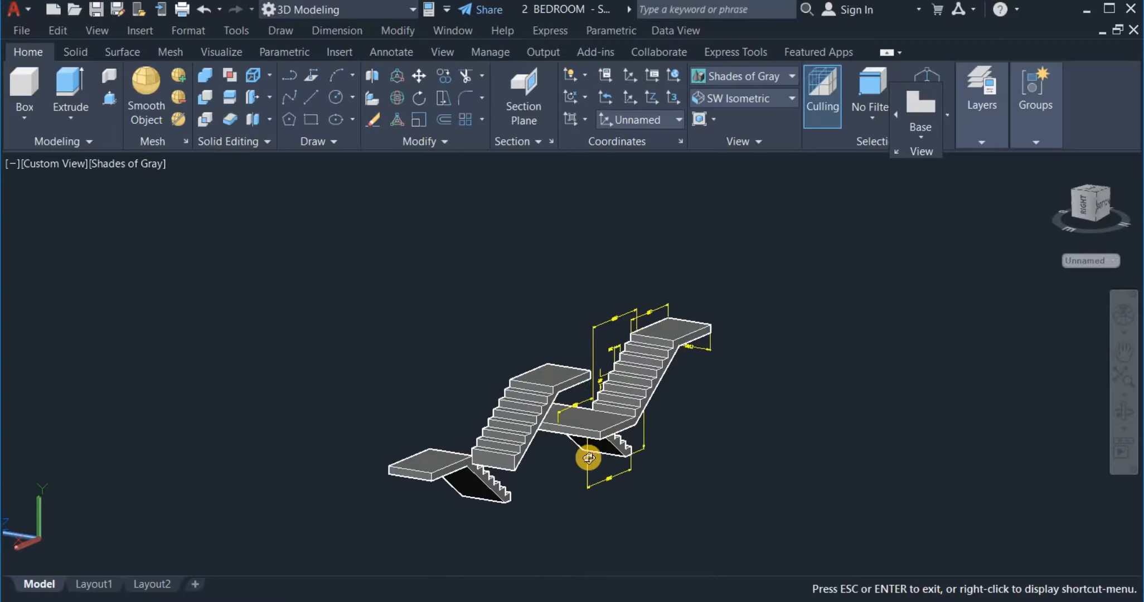
pyautogui.scroll(5, 549, 472)
pyautogui.scroll(1, 540, 445)
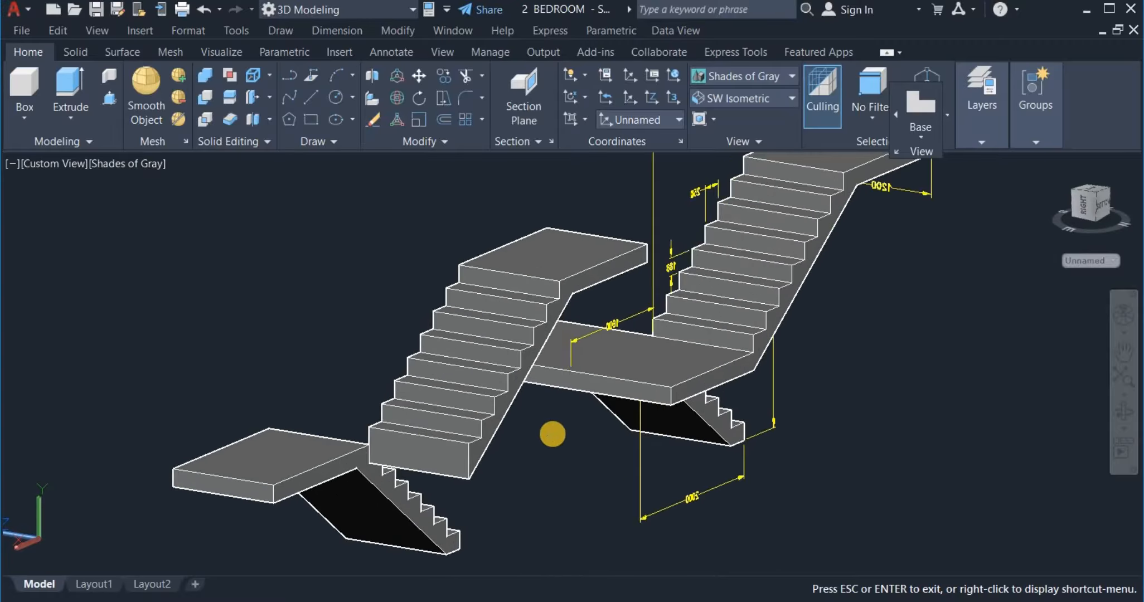
pyautogui.moveTo(547, 438); pyautogui.dragTo(666, 377, button='middle')
pyautogui.scroll(3, 478, 385)
pyautogui.rightClick(448, 277)
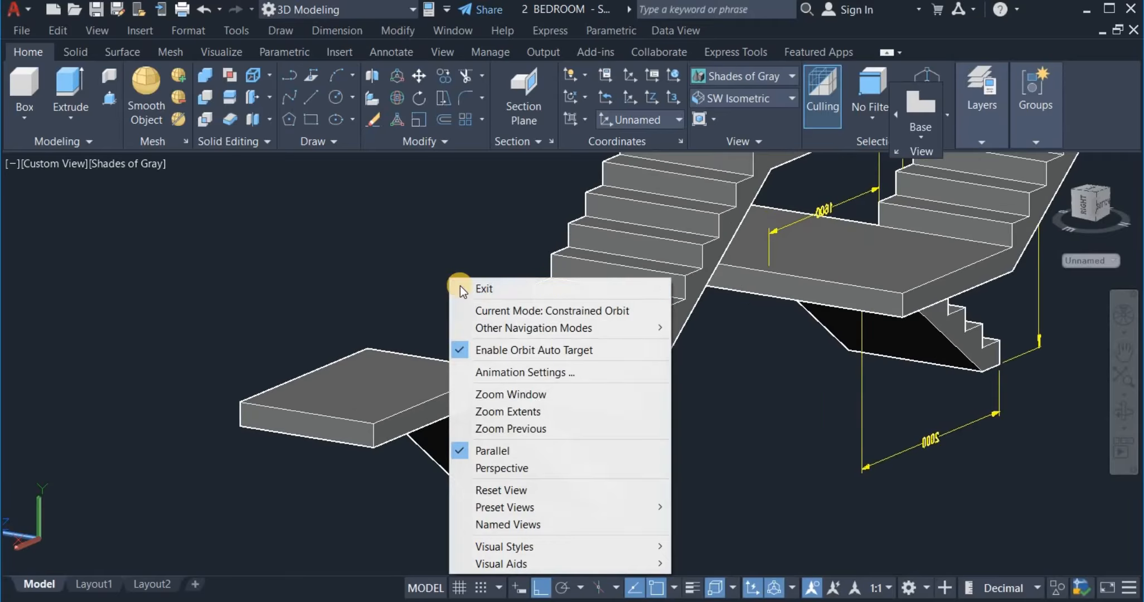
pyautogui.click(456, 287)
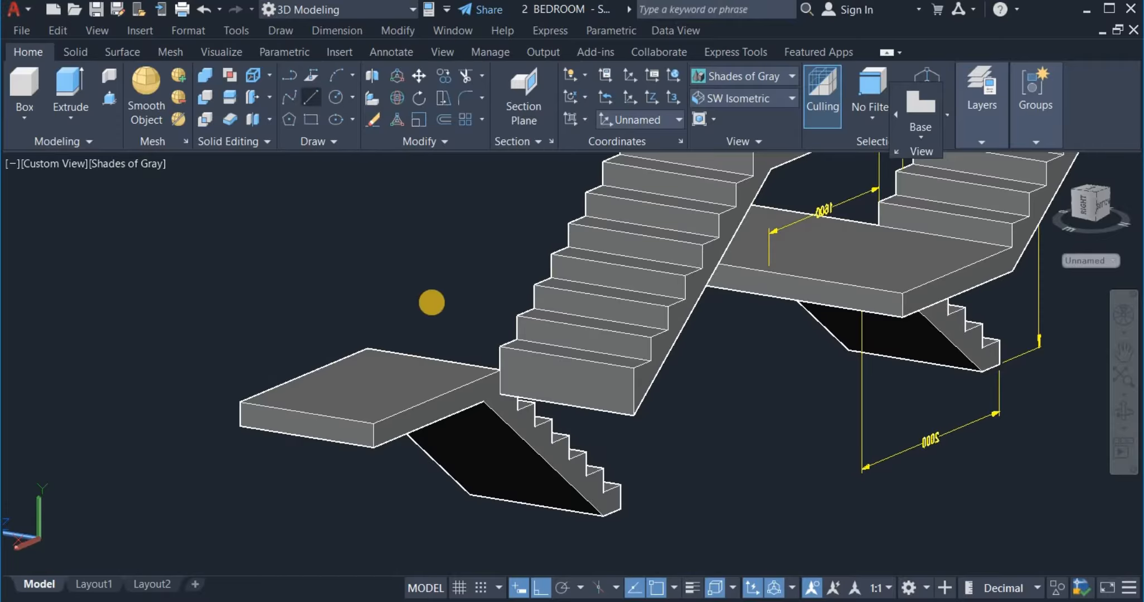
pyautogui.scroll(5, 514, 415)
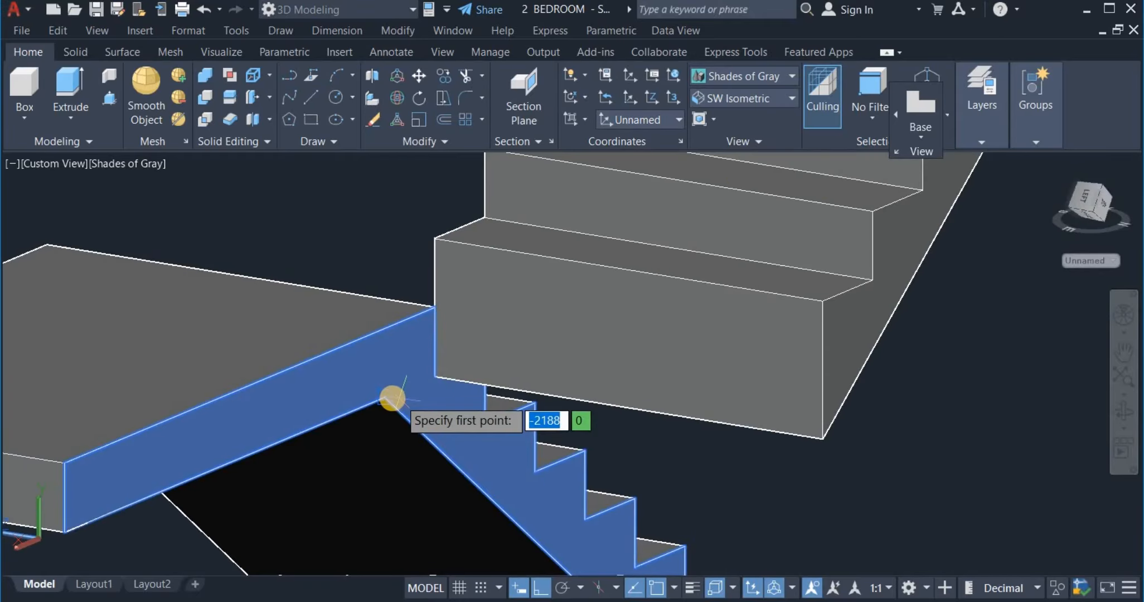
pyautogui.click(385, 398)
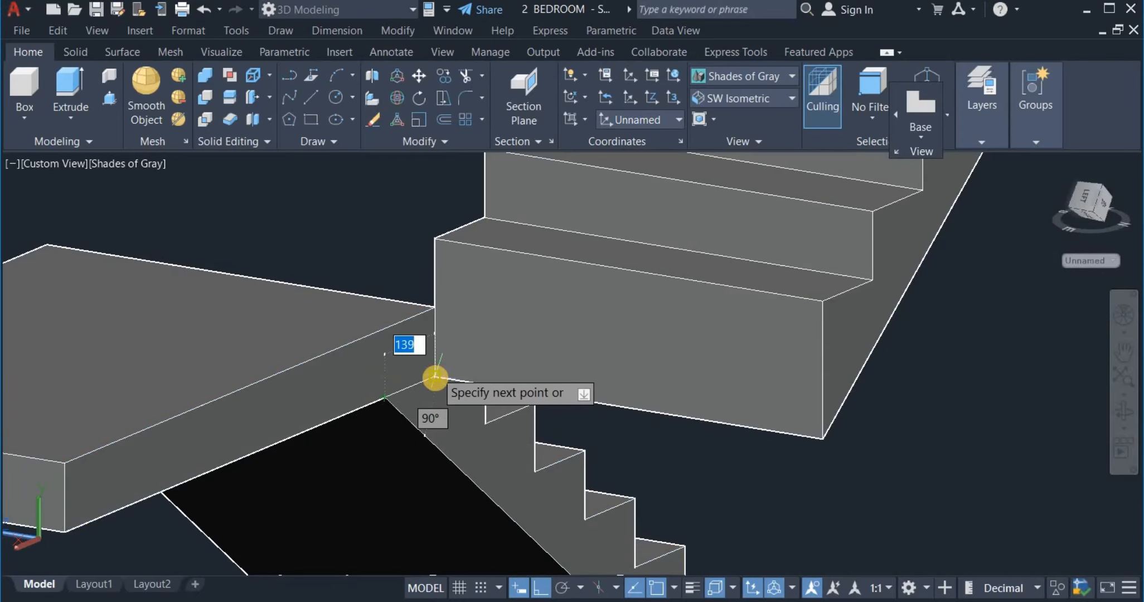
pyautogui.rightClick(434, 272)
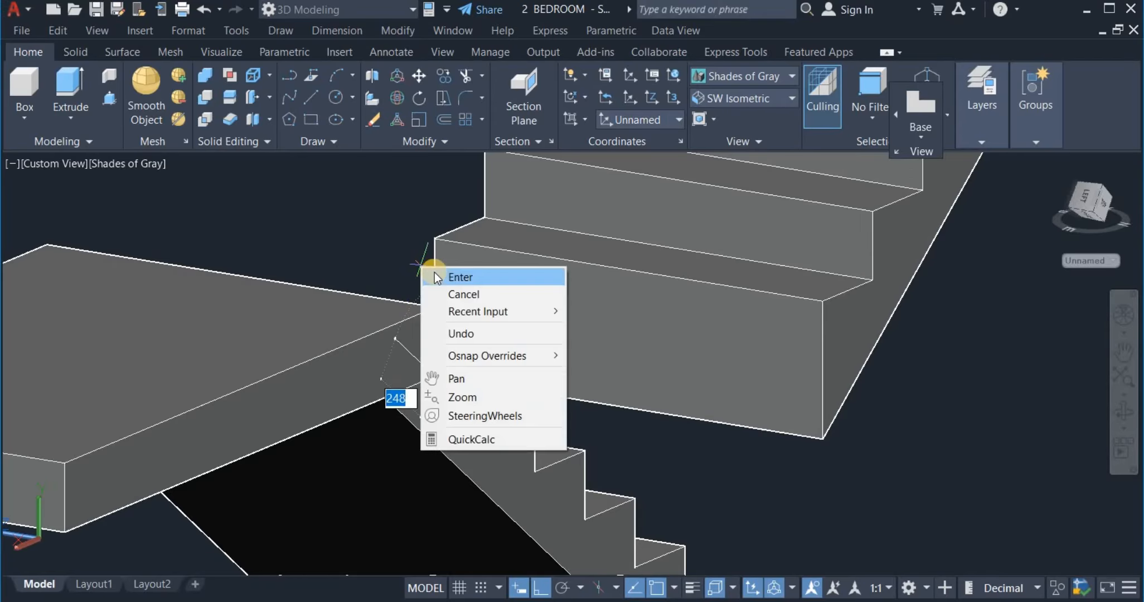
pyautogui.click(436, 275)
# Presspull the middle landing's side face 1200 to the outer lower corner of the upper flight.
pyautogui.scroll(-2, 462, 254)
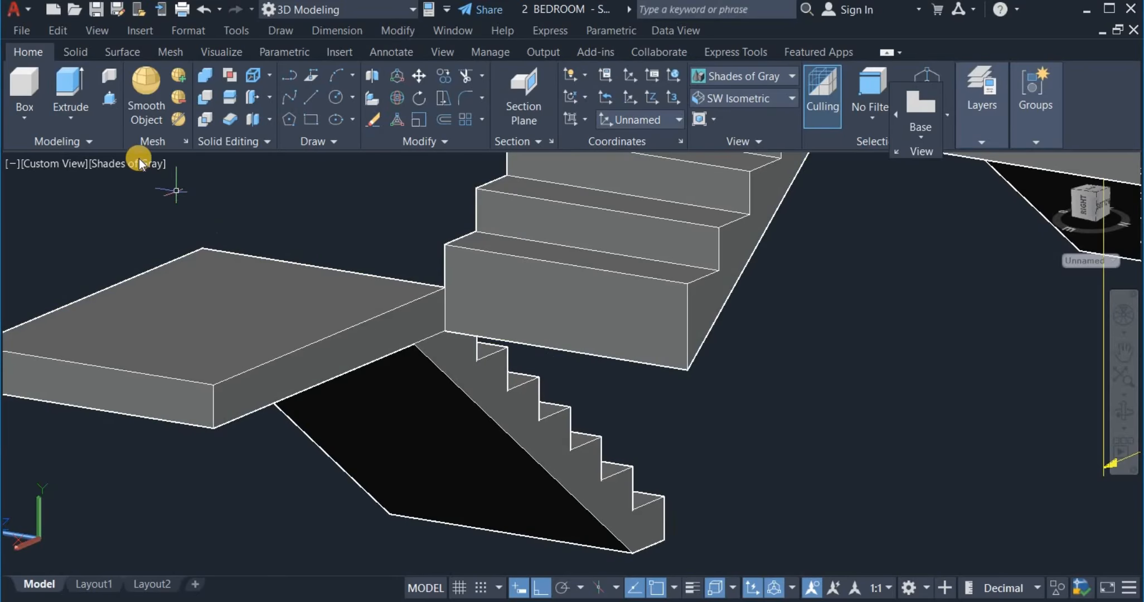
pyautogui.click(111, 100)
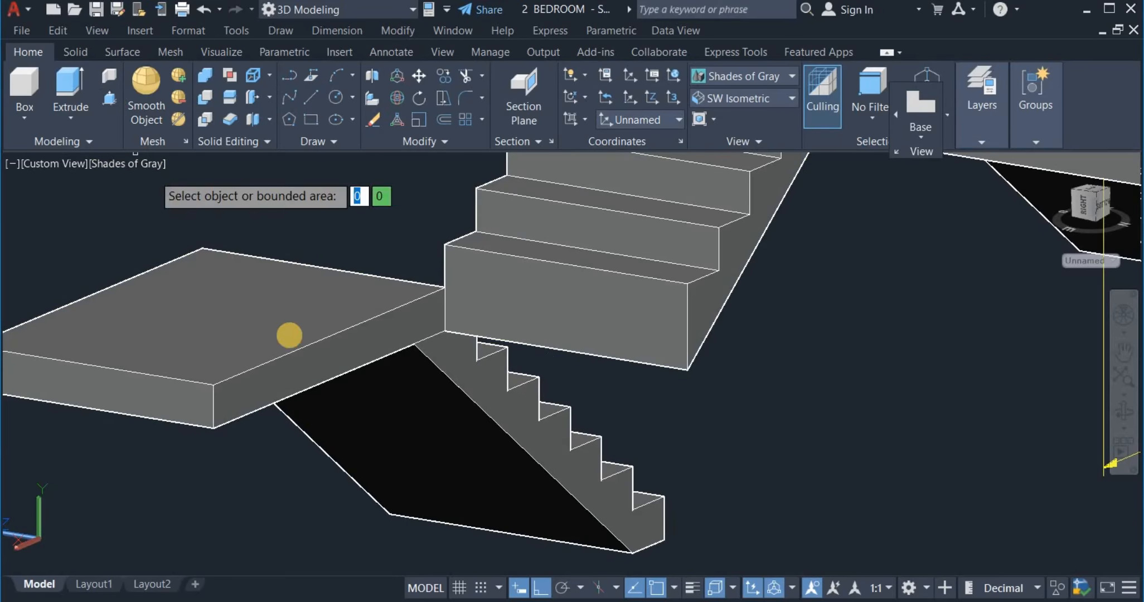
pyautogui.click(305, 367)
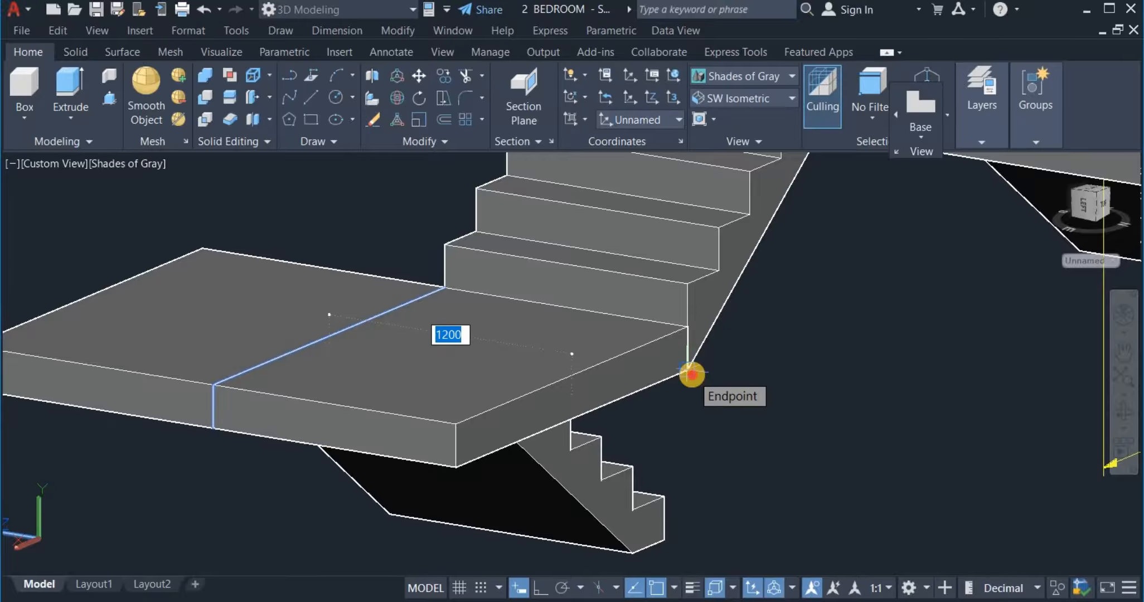
pyautogui.click(690, 374)
pyautogui.scroll(-4, 755, 344)
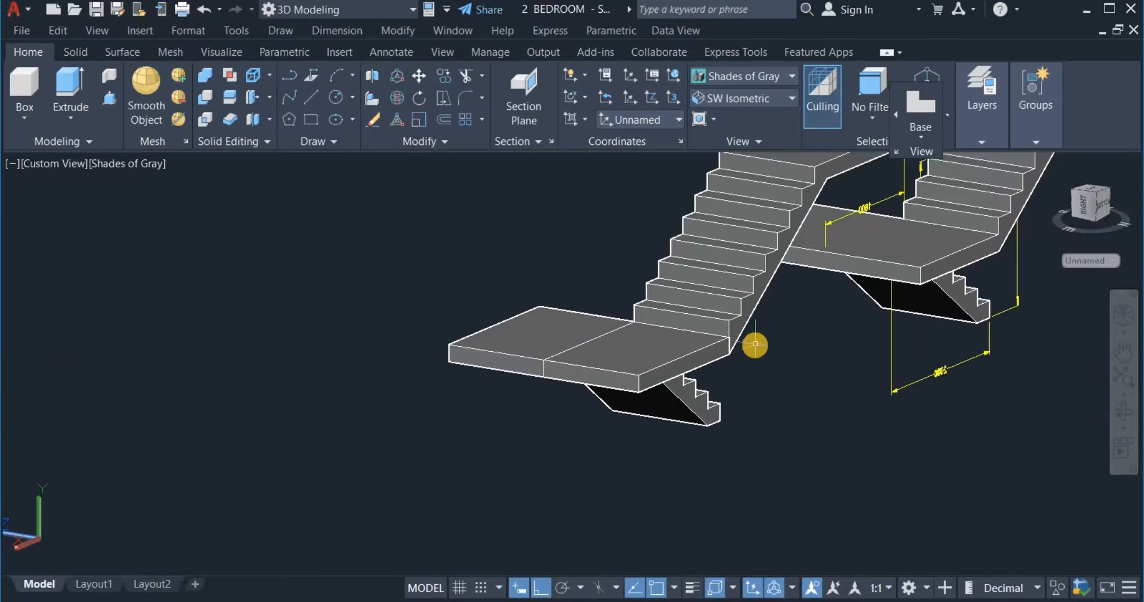
# Switch to the SW Isometric view and union the upper flight with the lower flight and its widened middle landing.
pyautogui.click(724, 101)
pyautogui.click(737, 224)
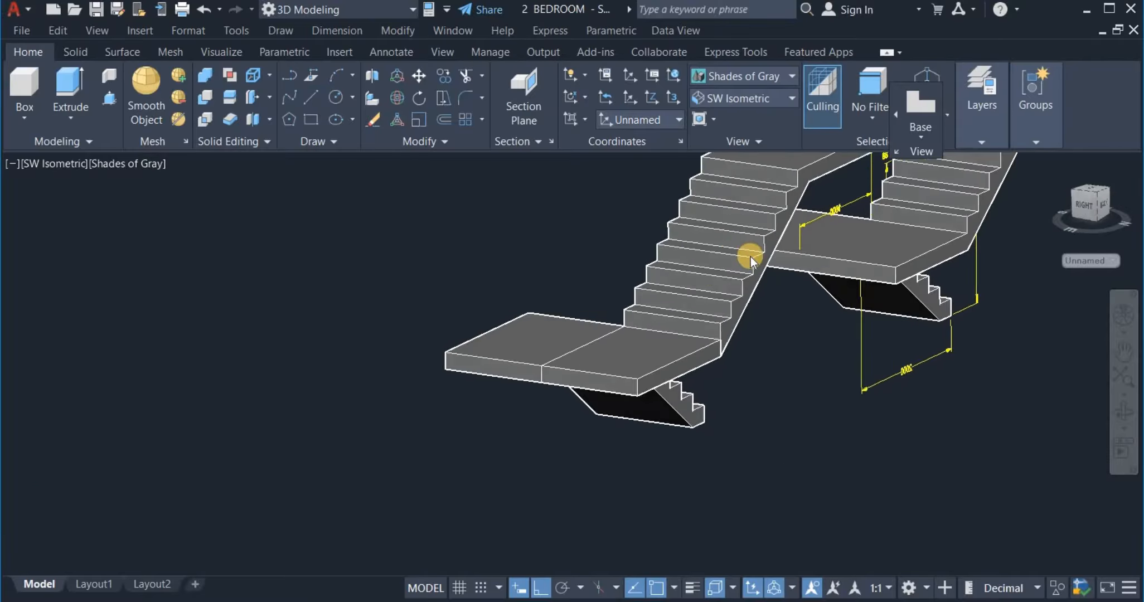
pyautogui.scroll(2, 749, 272)
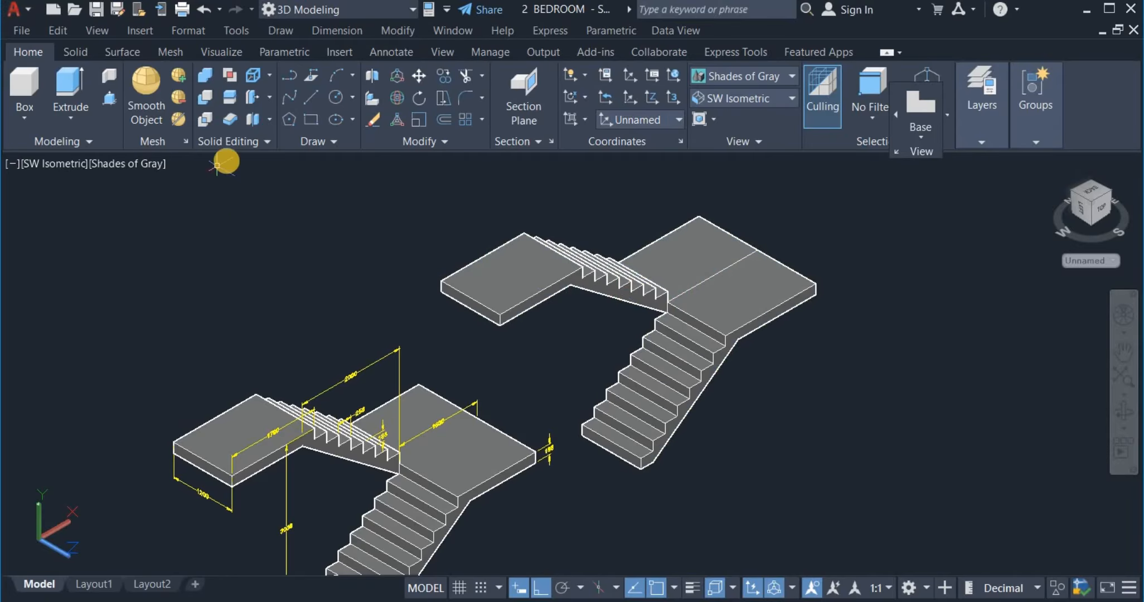
pyautogui.click(206, 74)
pyautogui.click(522, 277)
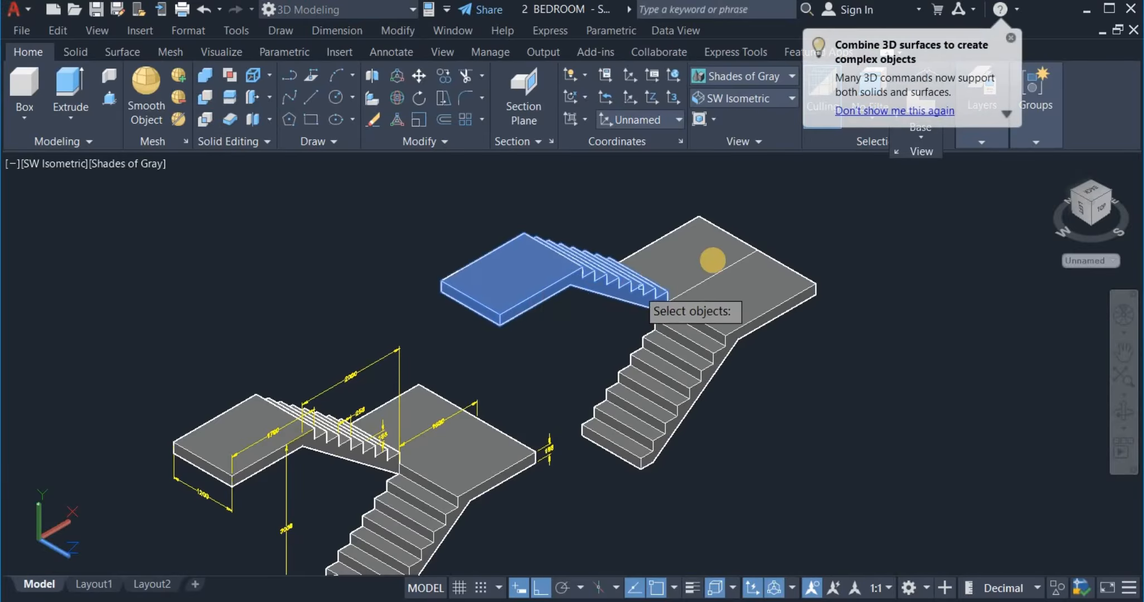
pyautogui.click(712, 258)
pyautogui.press('Return')
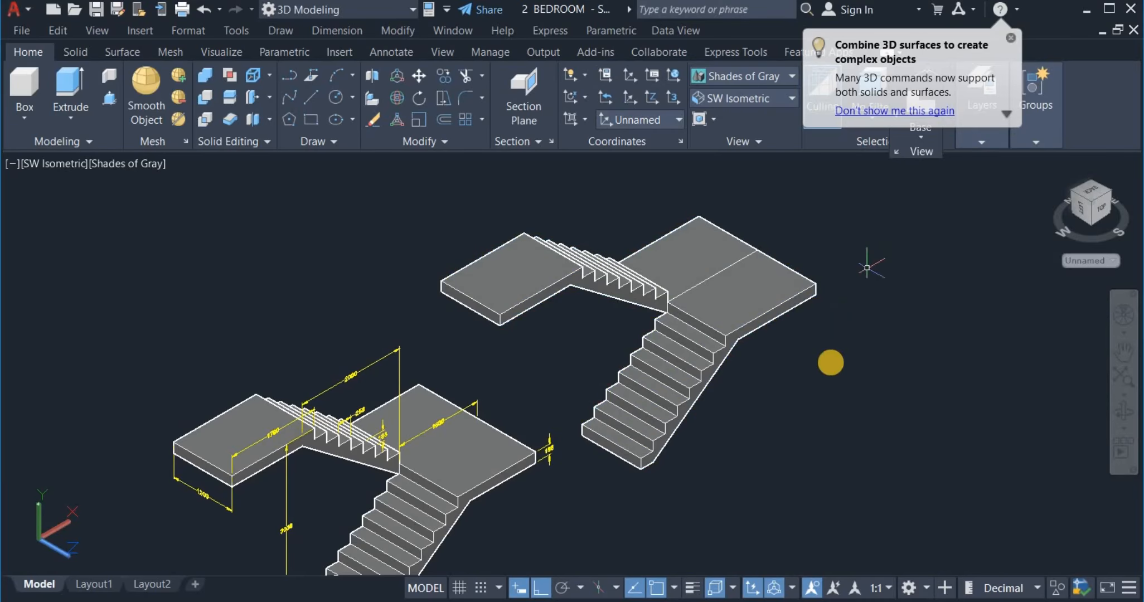
# Orbit to separate the two staircases in view and erase the reference staircase together with its dimensions.
pyautogui.scroll(-2, 405, 342)
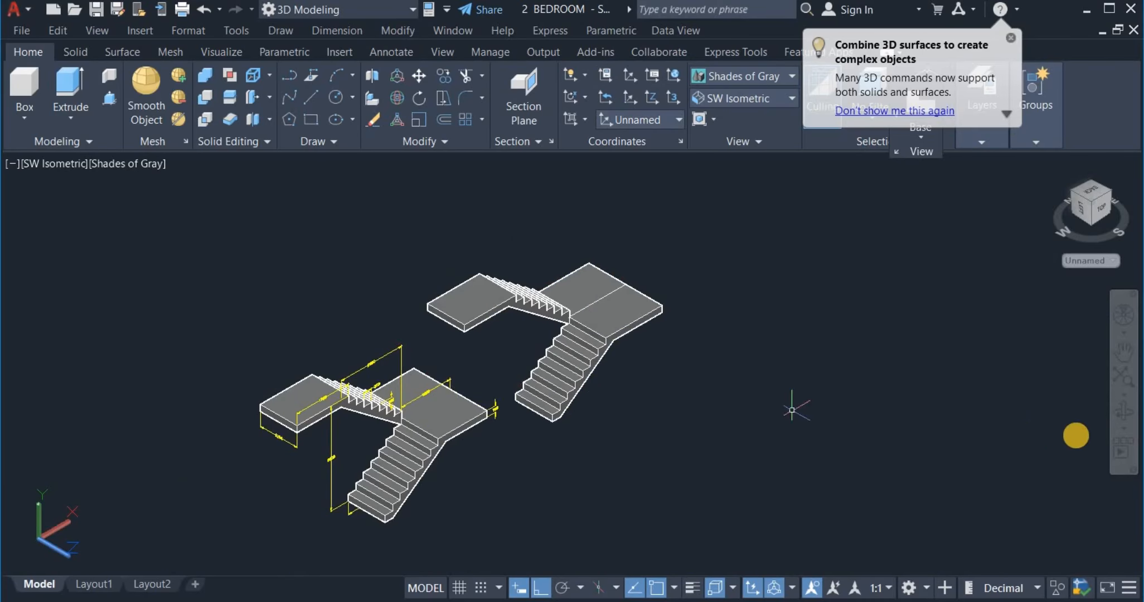
pyautogui.click(1124, 411)
pyautogui.moveTo(1073, 421); pyautogui.dragTo(991, 408)
pyautogui.rightClick(709, 319)
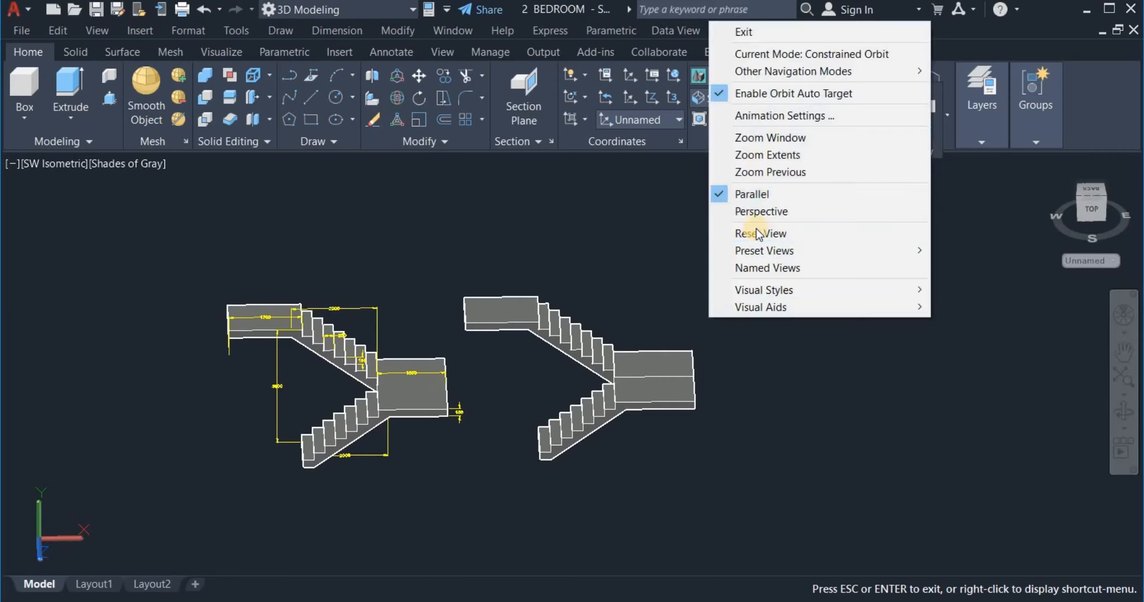
pyautogui.click(774, 32)
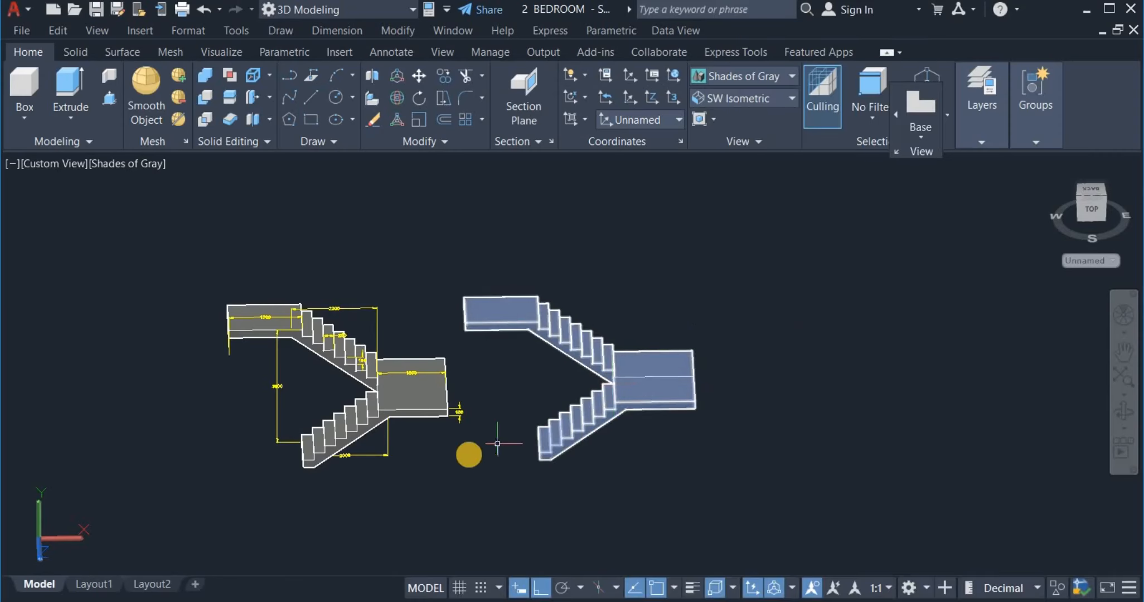
pyautogui.click(459, 469)
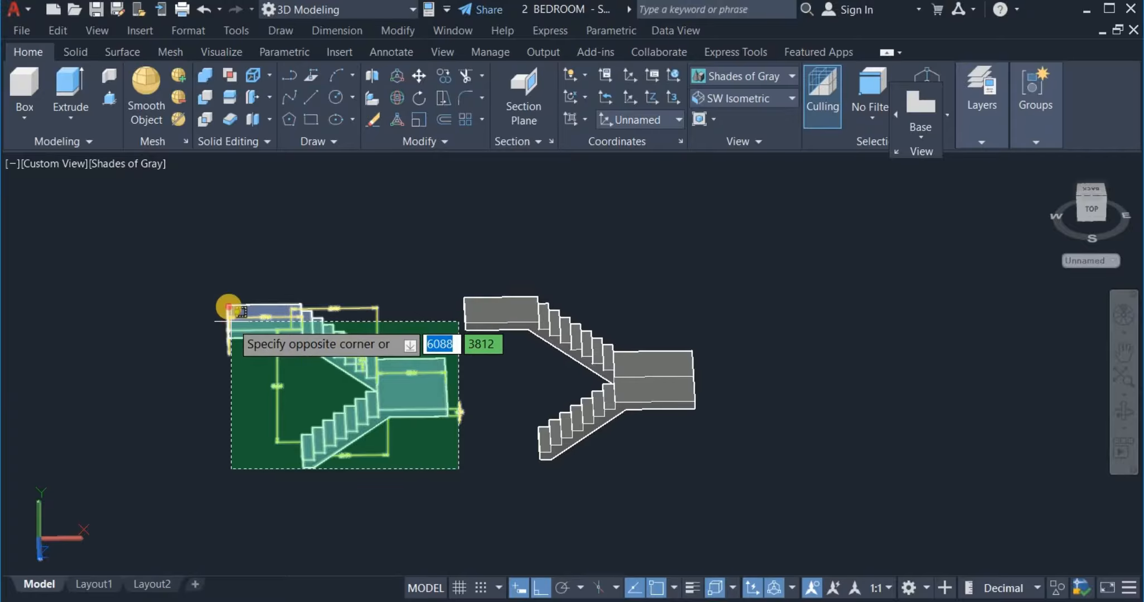
pyautogui.click(222, 277)
pyautogui.rightClick(237, 251)
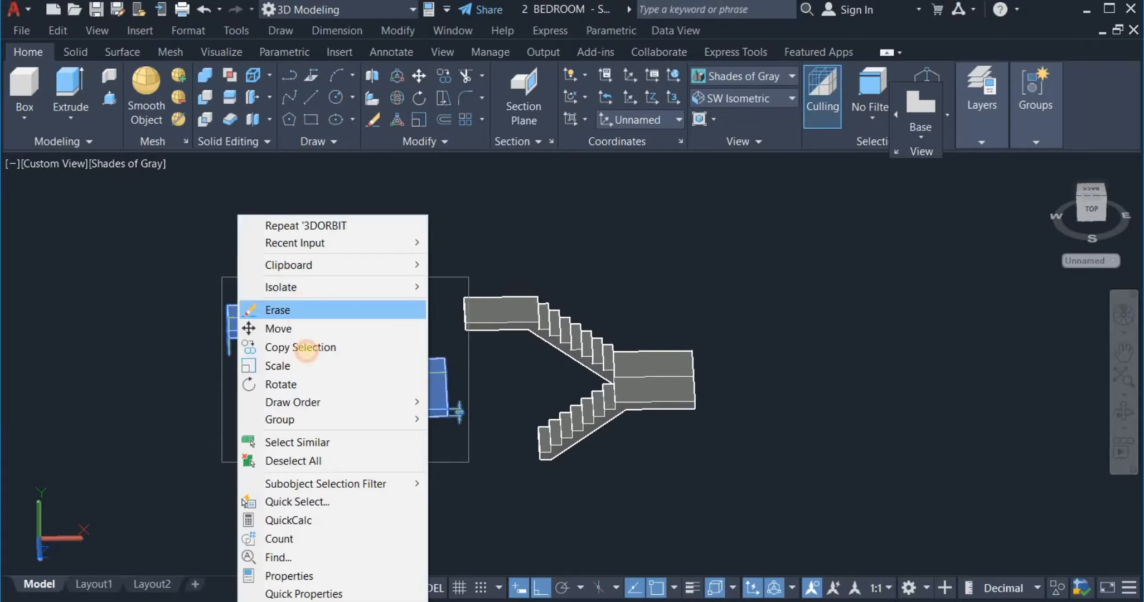
pyautogui.click(299, 310)
pyautogui.scroll(4, 669, 454)
pyautogui.scroll(-2, 661, 441)
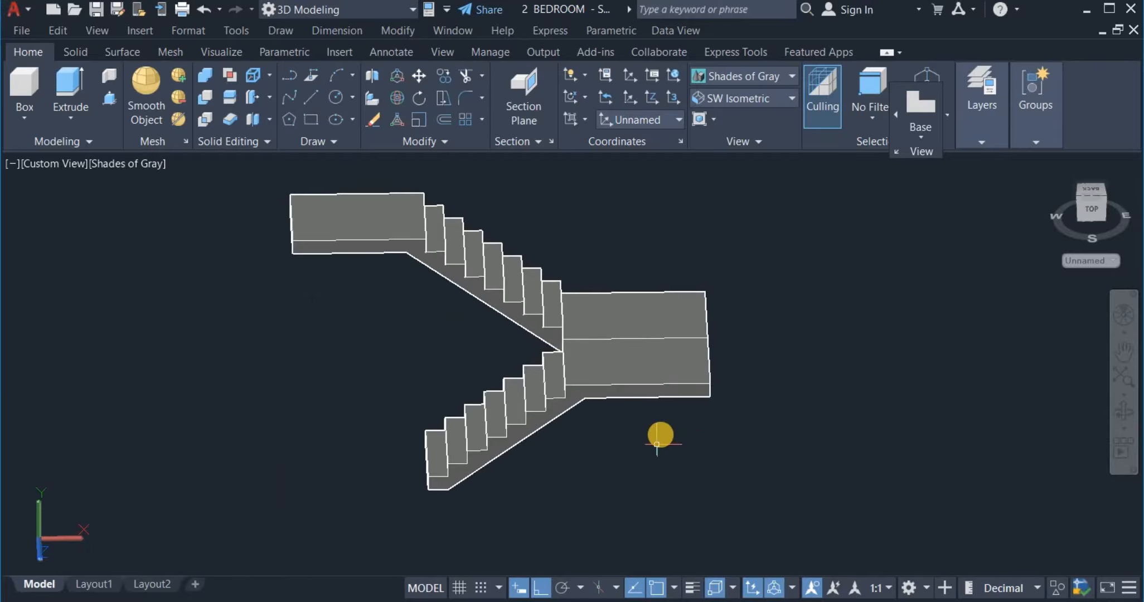
# Move the united staircase solid away from its section outlines into the space freed by the erased reference.
pyautogui.scroll(-2, 708, 409)
pyautogui.click(635, 379)
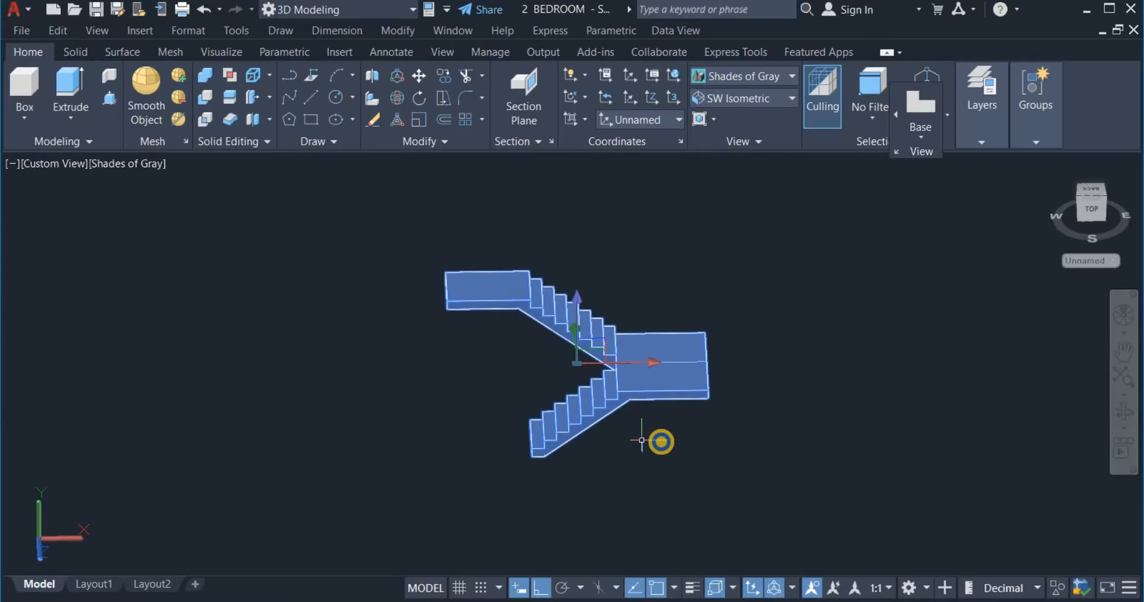
pyautogui.moveTo(716, 441); pyautogui.dragTo(343, 456, button='right')
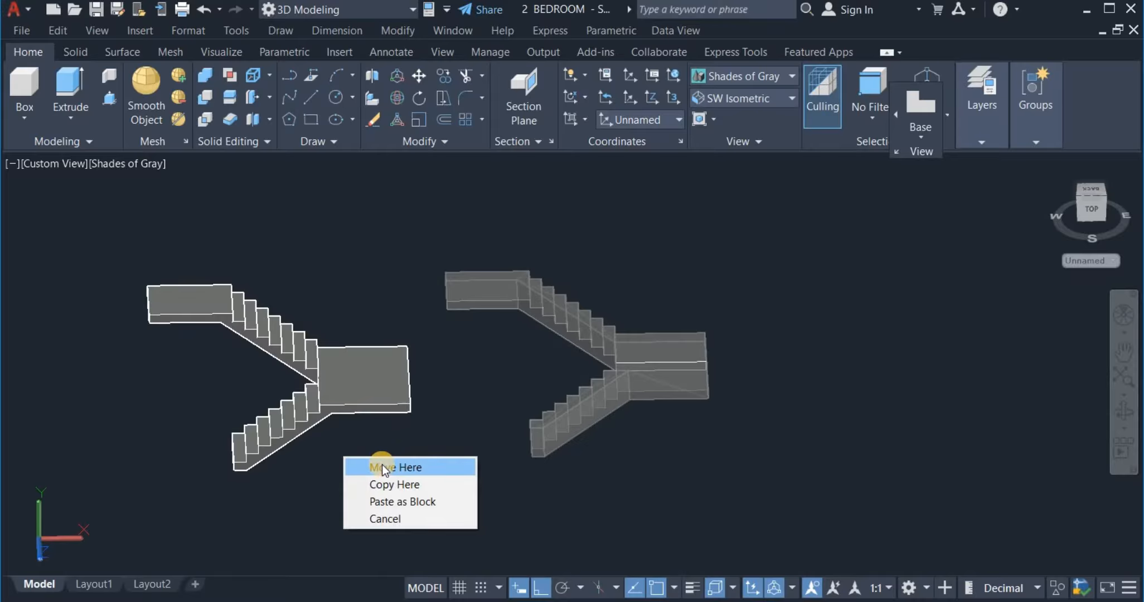
pyautogui.click(385, 467)
# Erase all the leftover section outlines of both flights and landings.
pyautogui.click(781, 444)
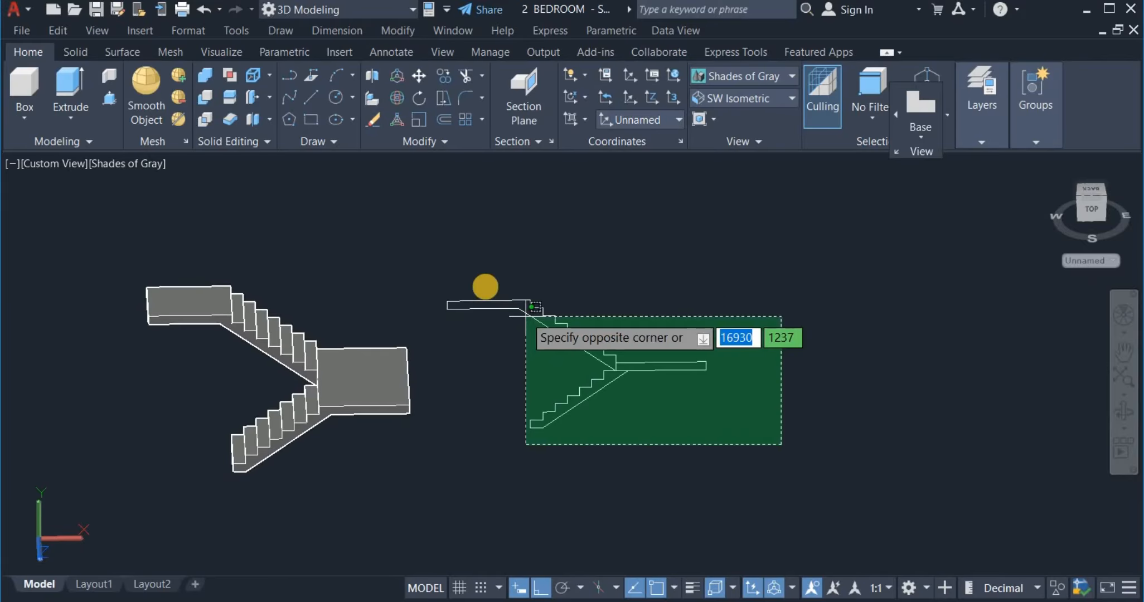
pyautogui.click(439, 260)
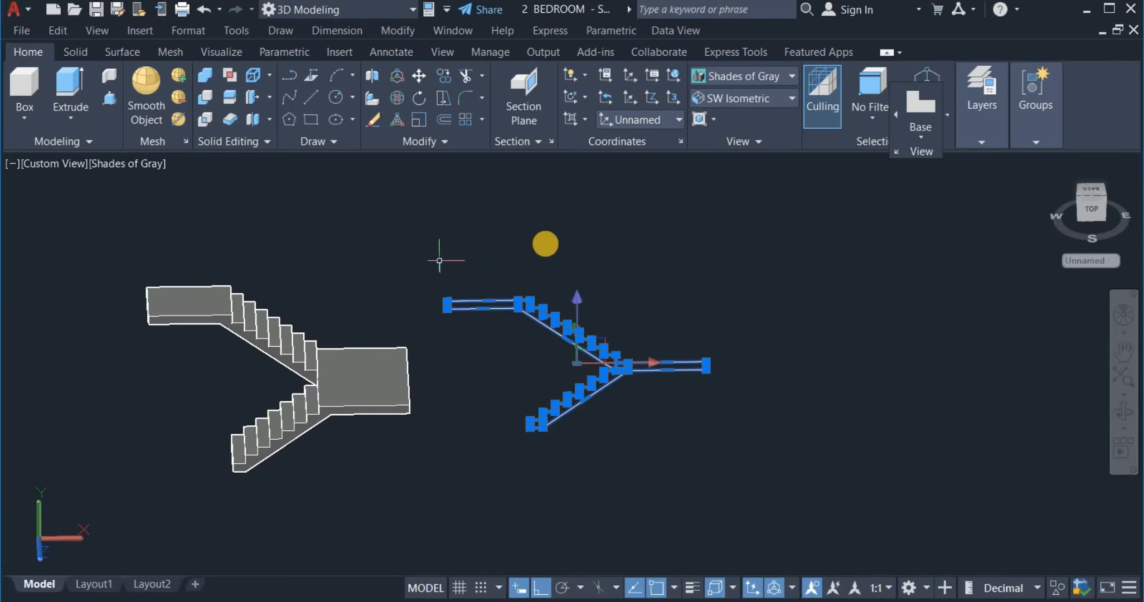
pyautogui.rightClick(571, 262)
pyautogui.click(609, 310)
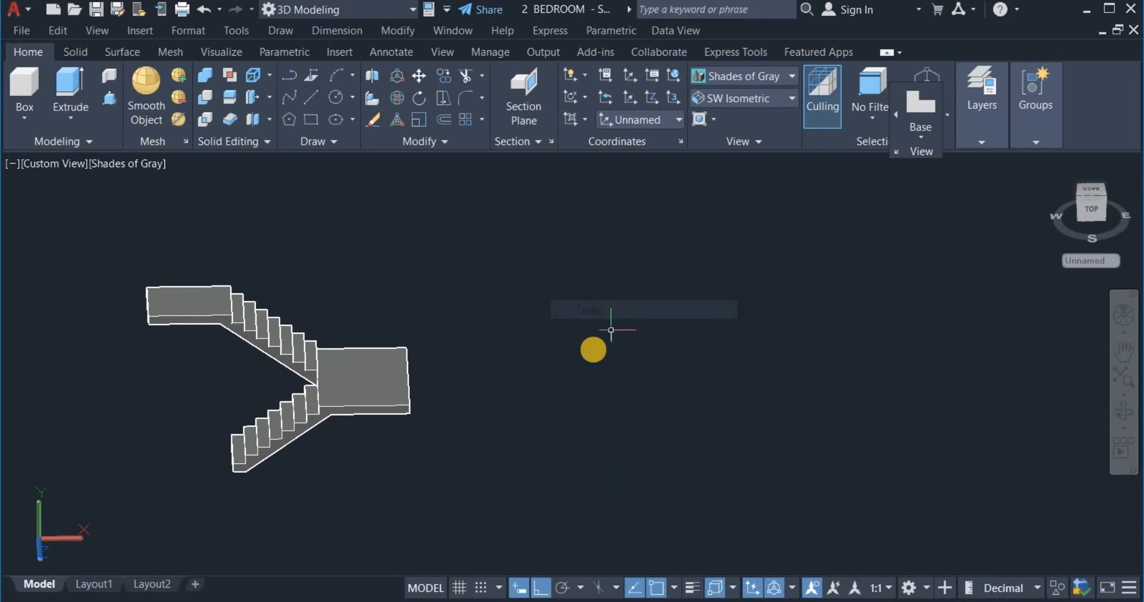
# Return to SW Isometric, orbit slightly around the finished staircase and compare it with the house model in 2 BEDROOM FLOOR PLAN.dwg.
pyautogui.click(750, 101)
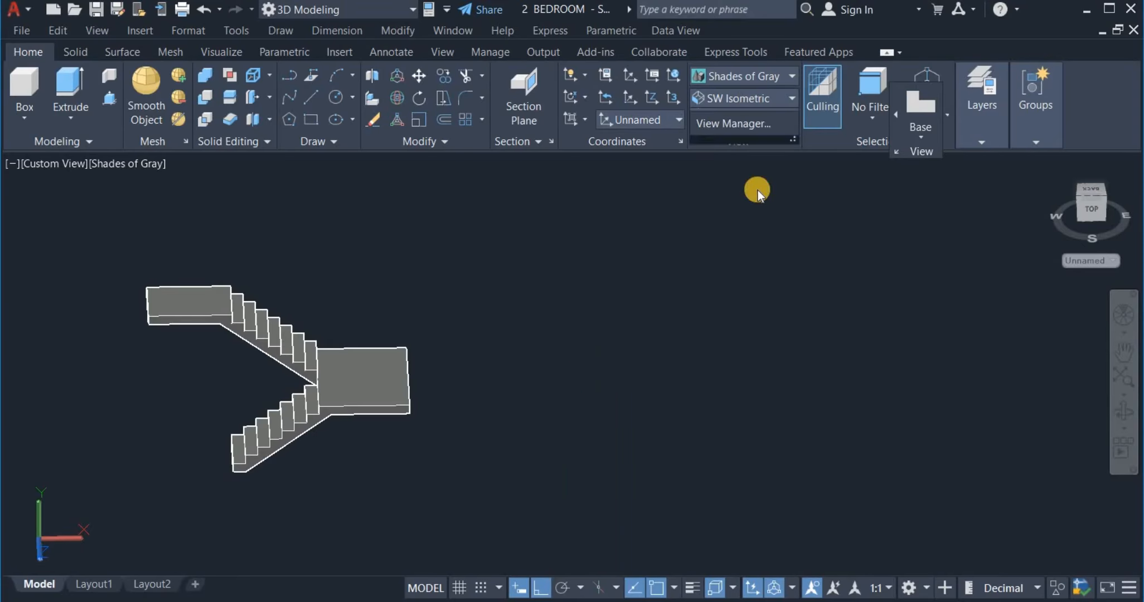
pyautogui.click(731, 225)
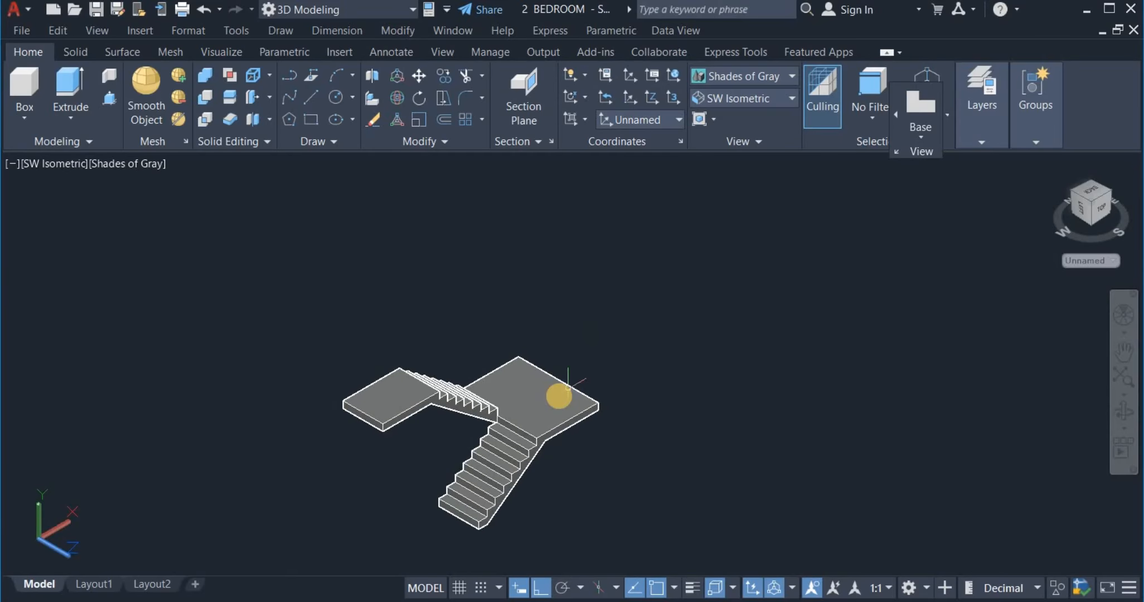
pyautogui.scroll(2, 562, 390)
pyautogui.moveTo(644, 366); pyautogui.dragTo(754, 354, button='middle')
pyautogui.scroll(1, 754, 354)
pyautogui.keyDown('shift'); pyautogui.moveTo(753, 356); pyautogui.dragTo(711, 371, button='middle'); pyautogui.keyUp('shift')
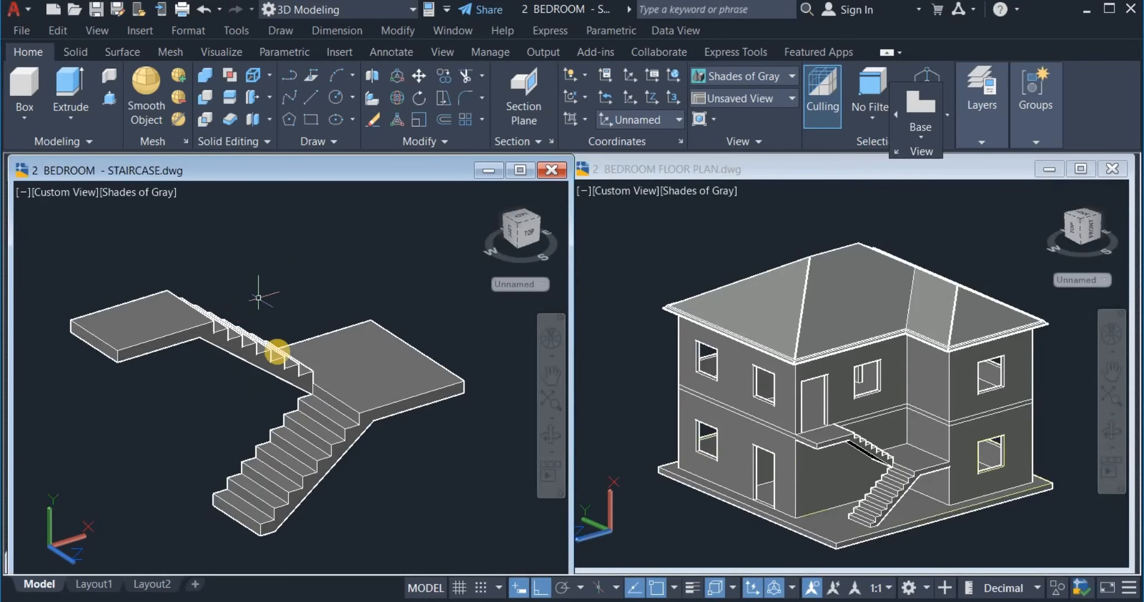
pyautogui.click(301, 407)
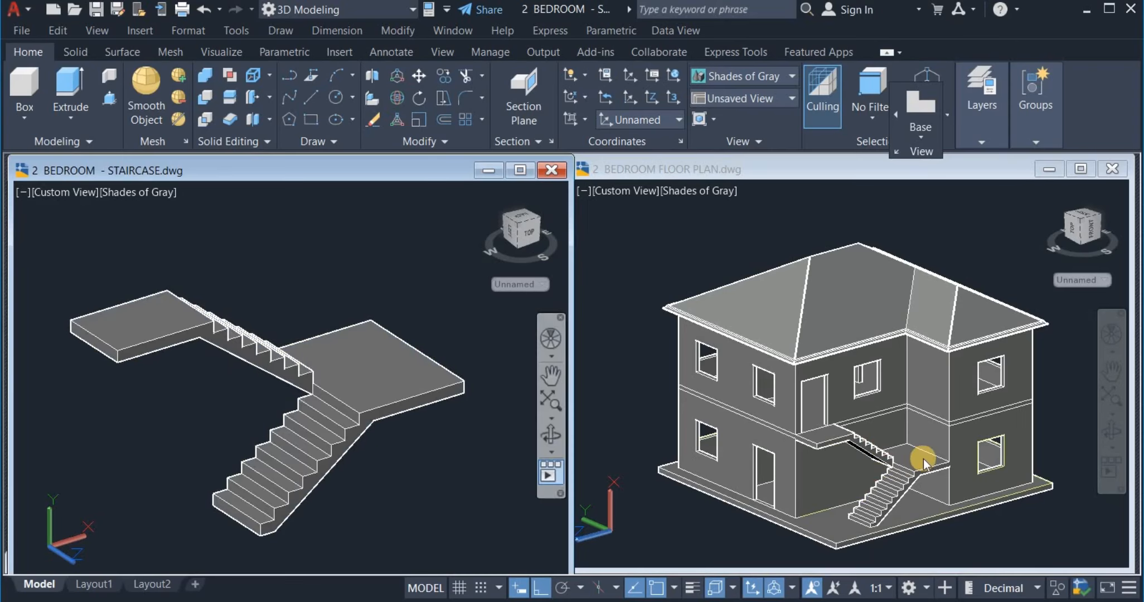
pyautogui.moveTo(865, 461); pyautogui.dragTo(860, 433, button='middle')
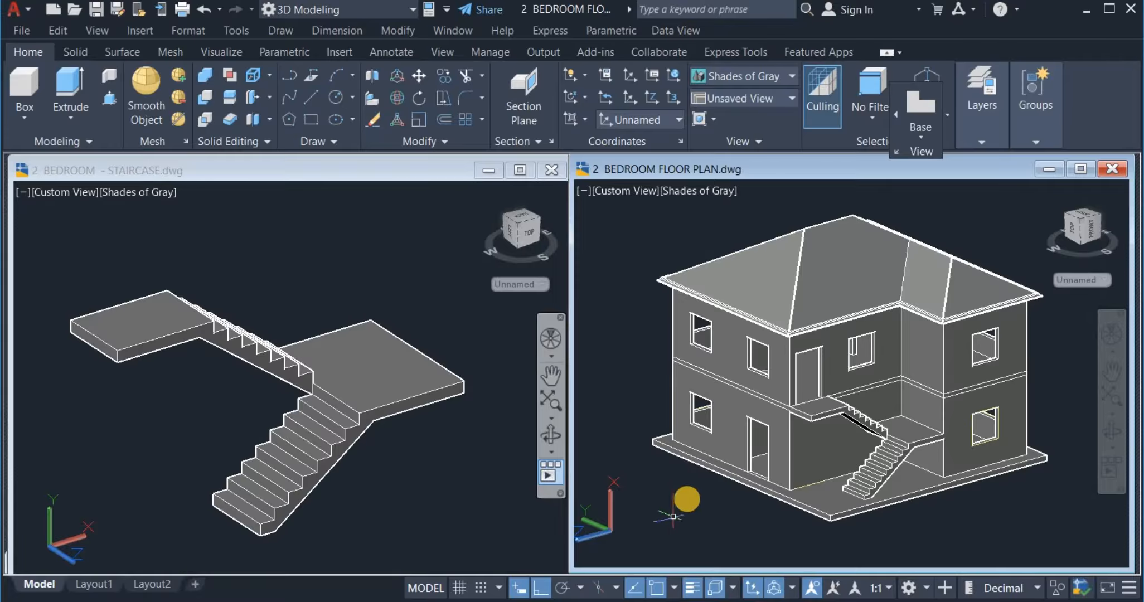